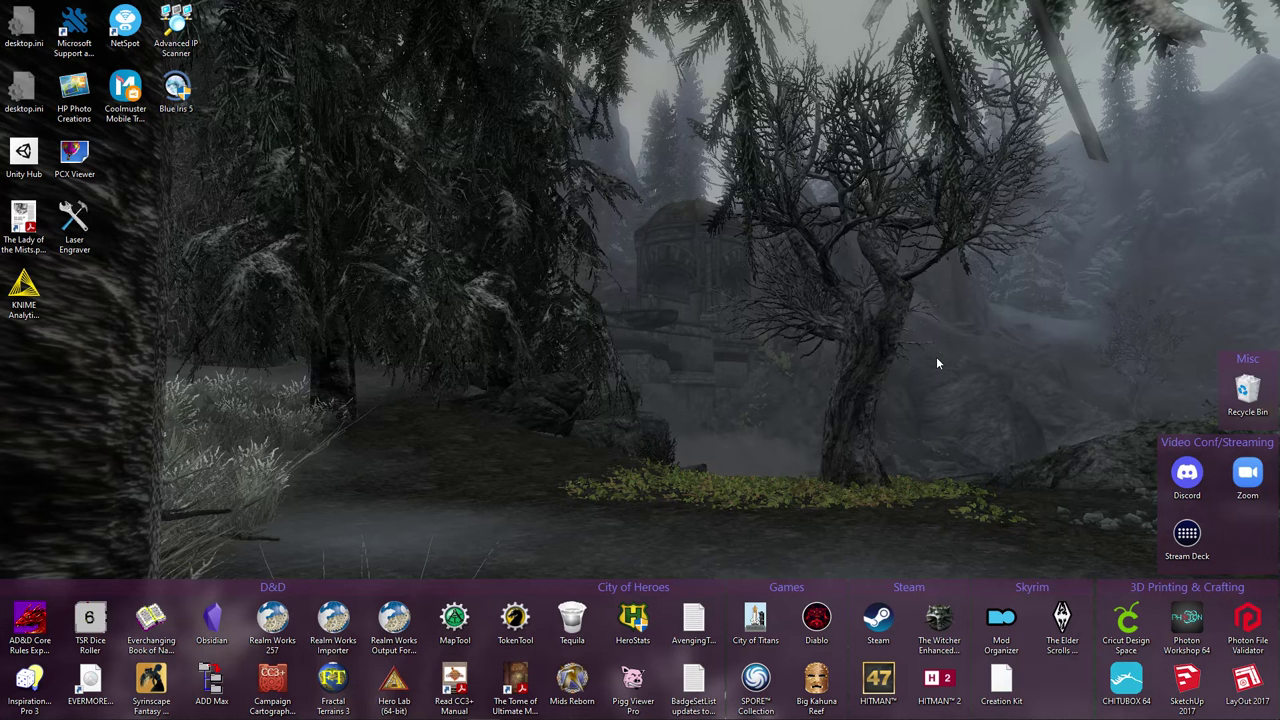
# - Switch to KNIME Analytics Platform and review the execution variables defined in the Variable Creator node, leaving them as they are
pyautogui.moveTo(548, 718)
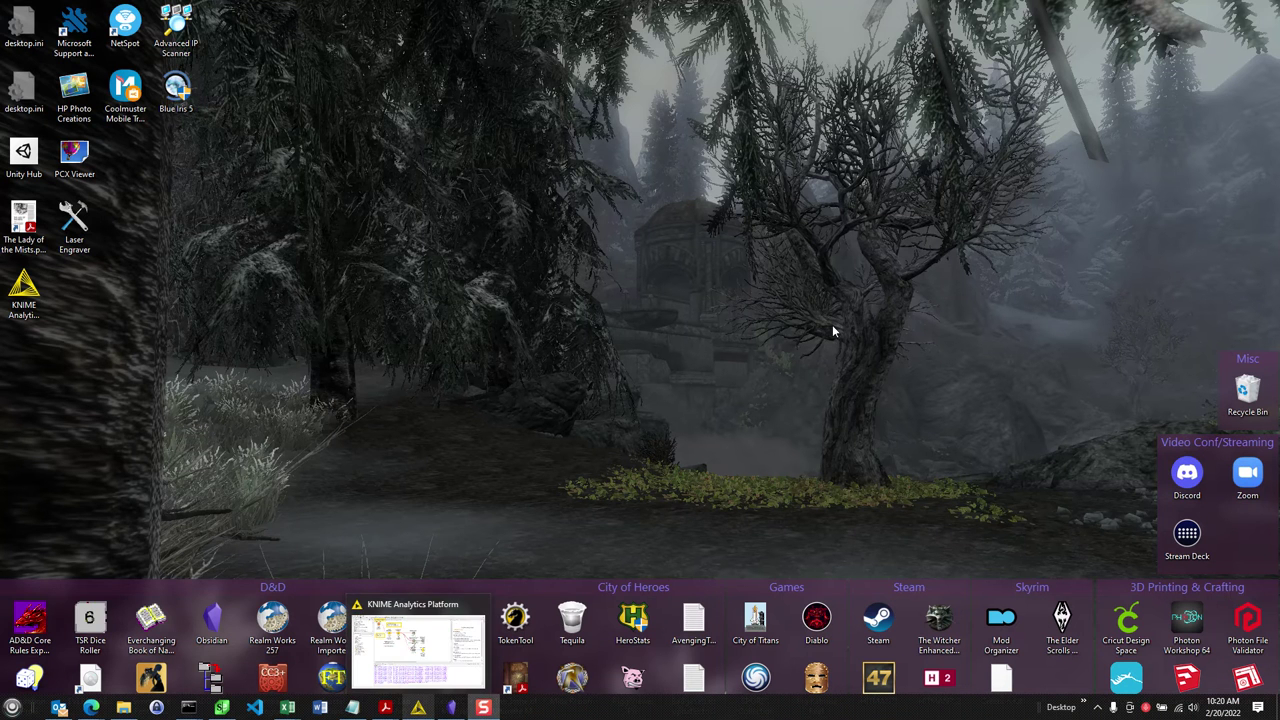
pyautogui.click(422, 707)
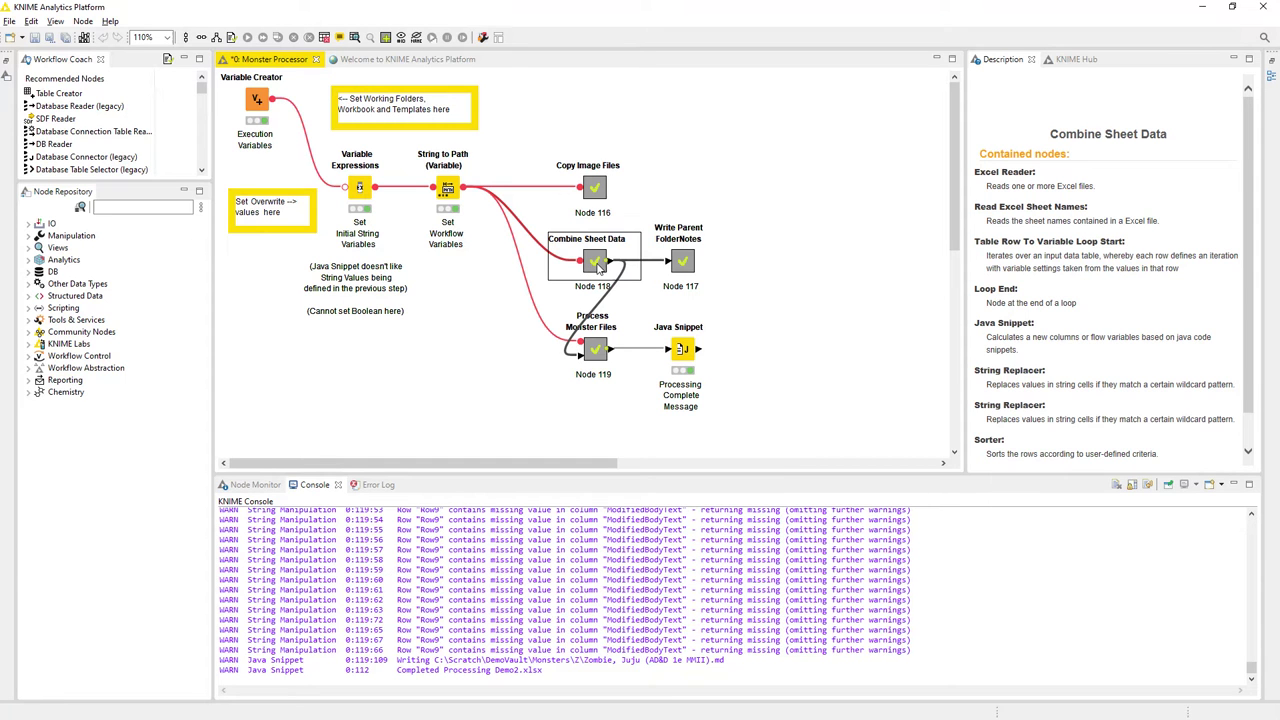
pyautogui.click(686, 262)
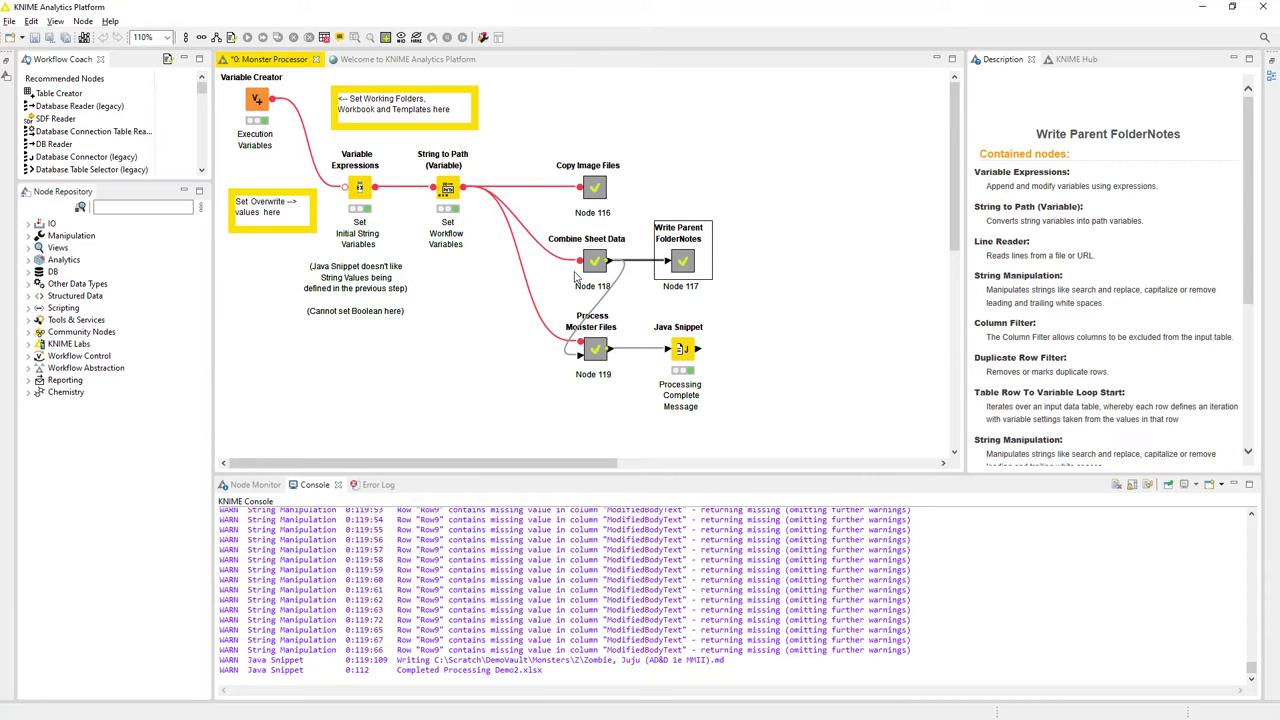
pyautogui.doubleClick(258, 100)
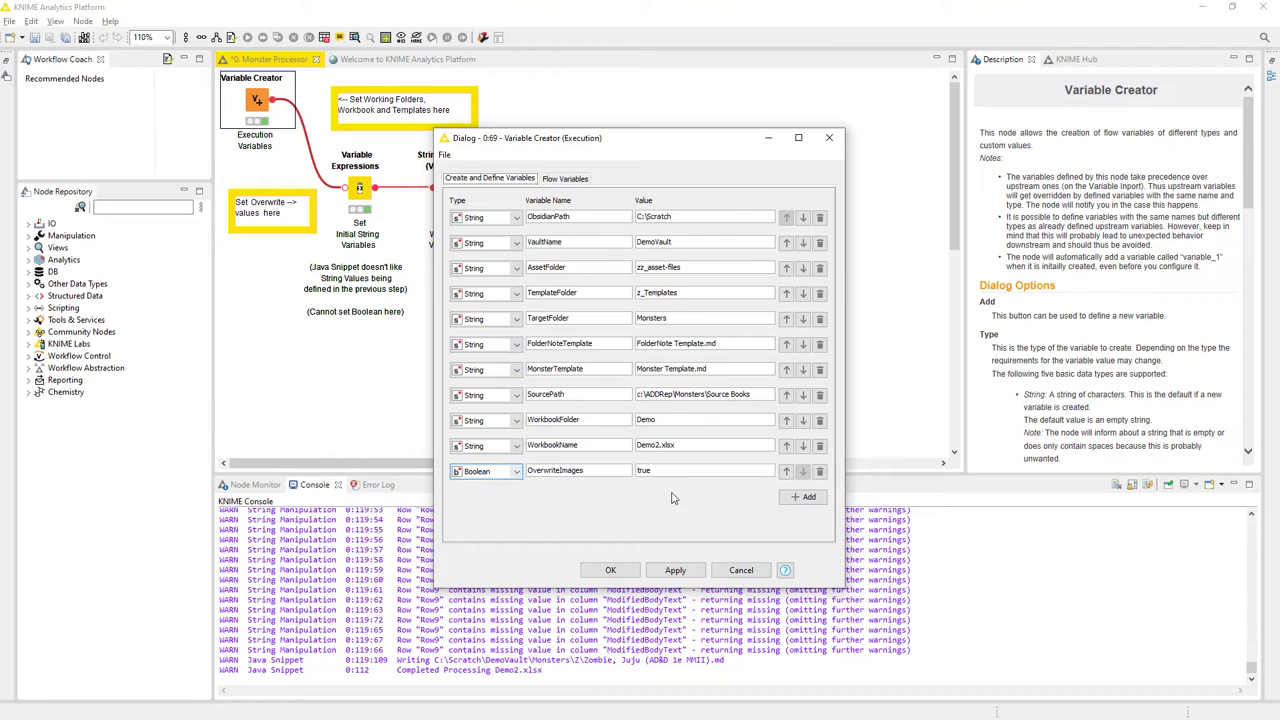
pyautogui.click(738, 574)
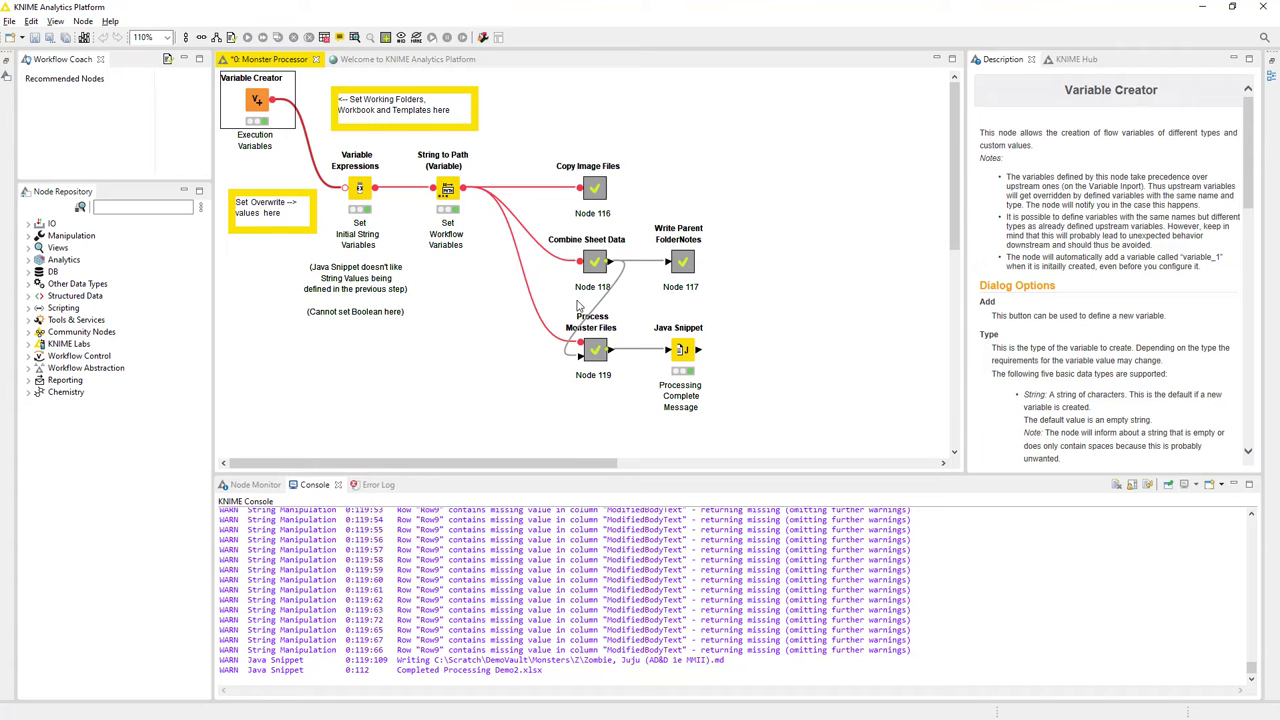
# - Open the Combine Sheet Data metanode of the Monster Processor workflow and inspect its input and the connection between the first two nodes
pyautogui.click(603, 266)
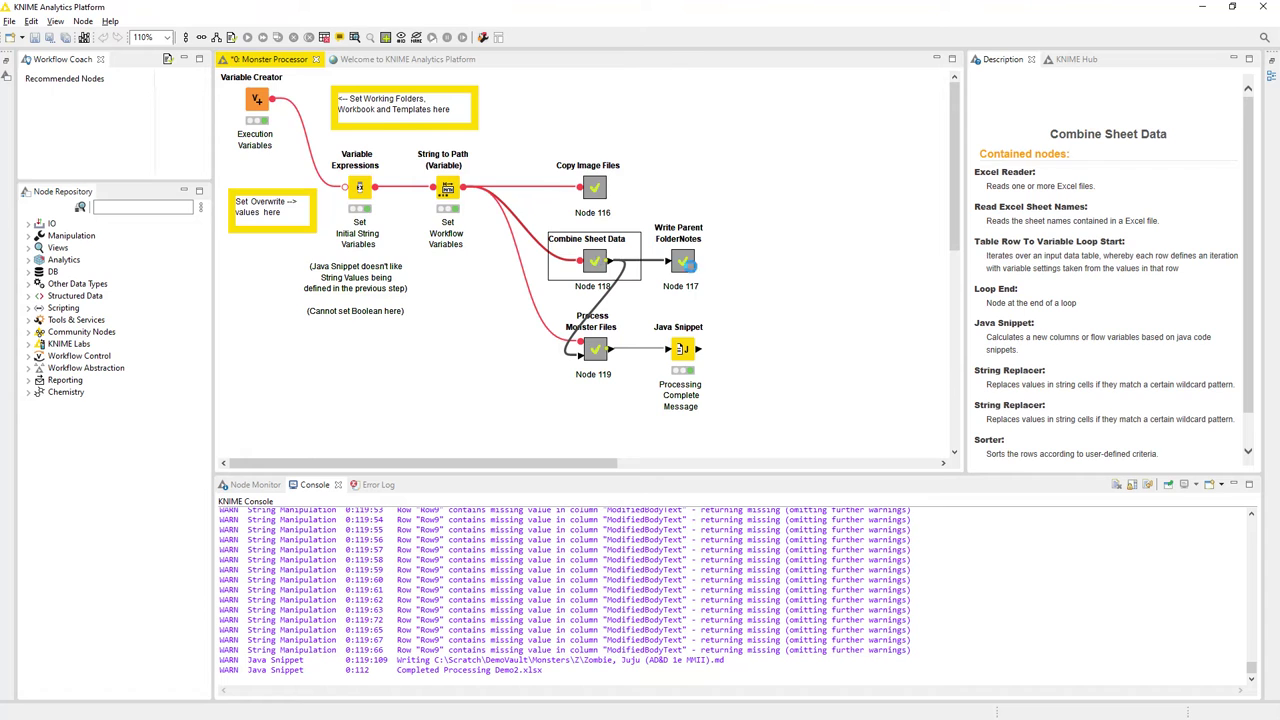
pyautogui.doubleClick(595, 262)
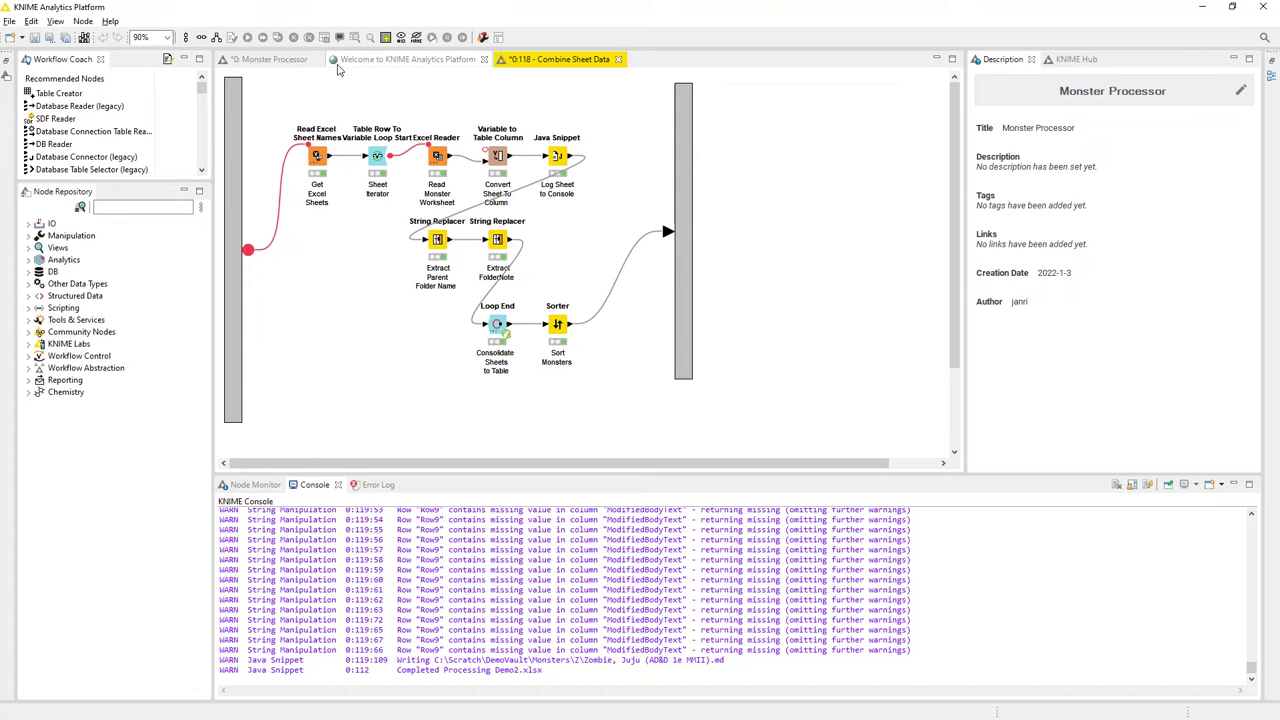
pyautogui.click(266, 60)
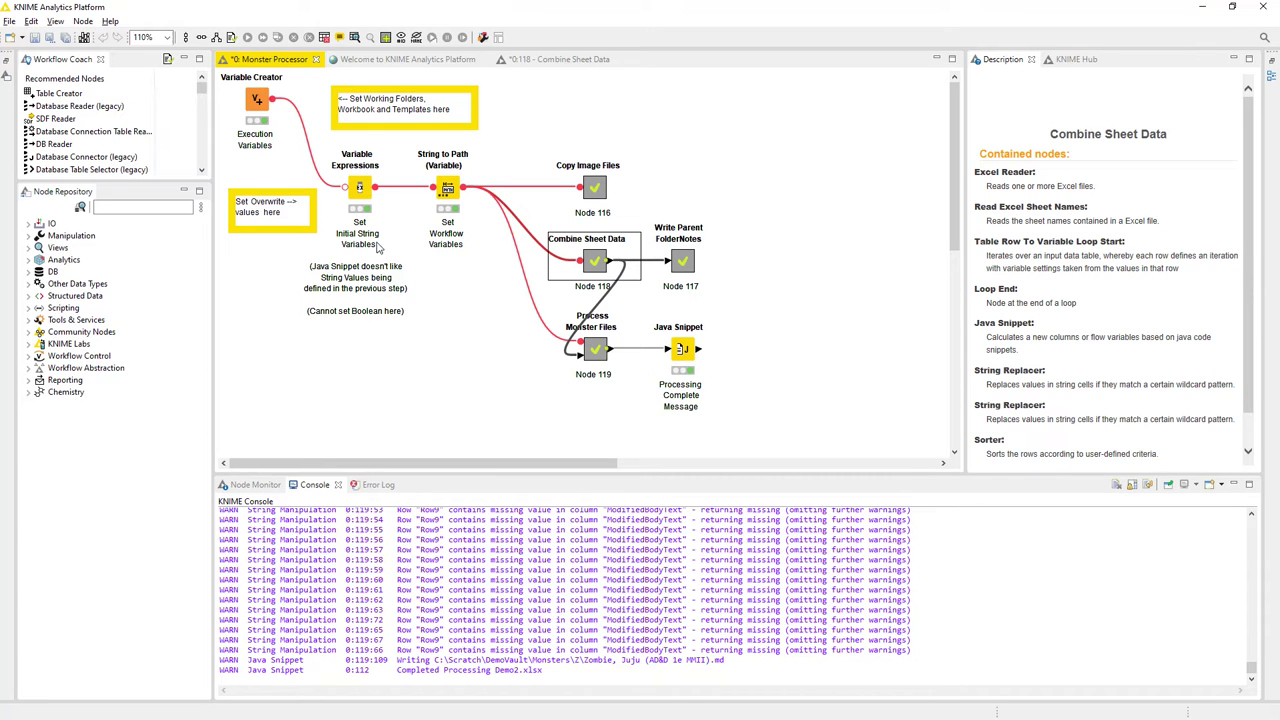
pyautogui.click(537, 62)
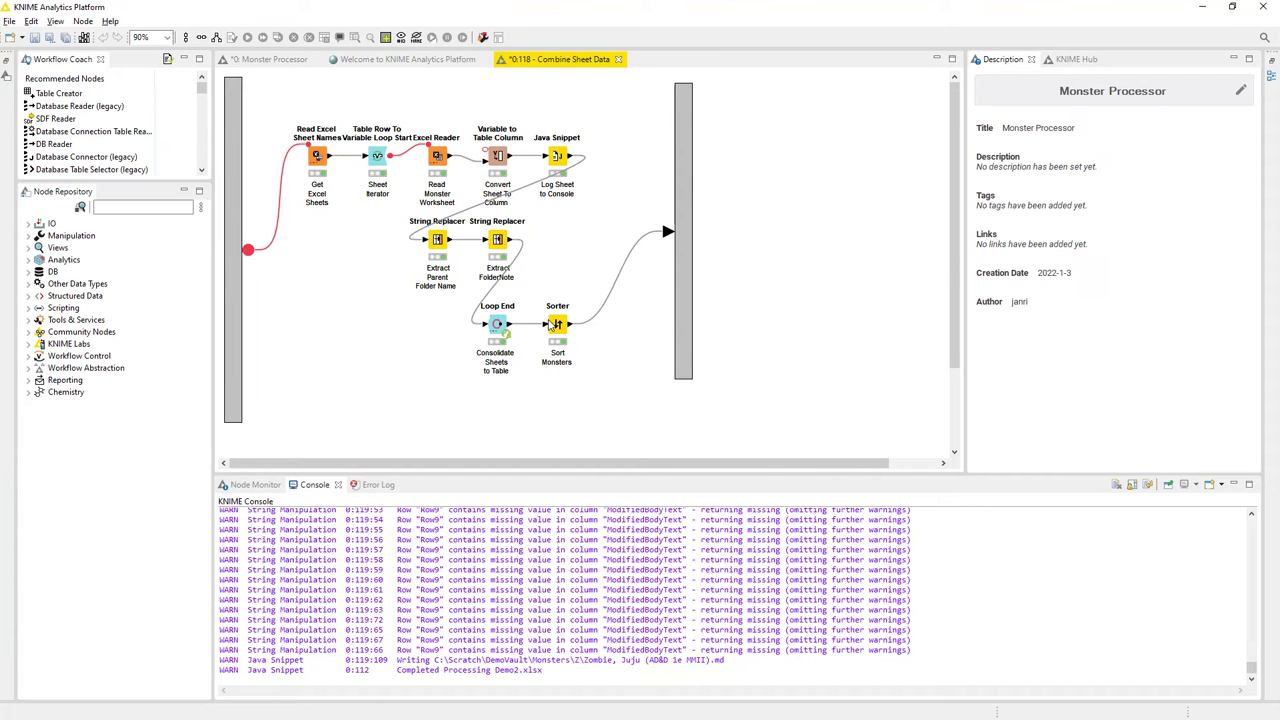
pyautogui.click(246, 256)
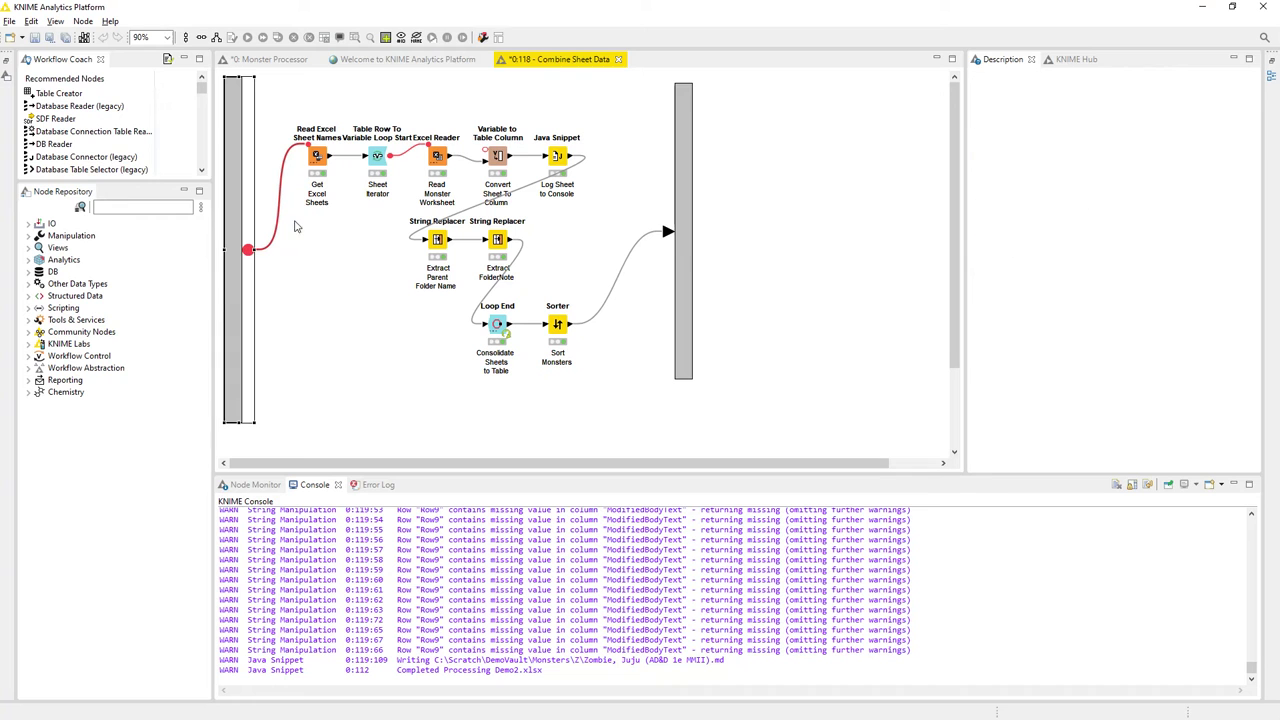
pyautogui.click(344, 162)
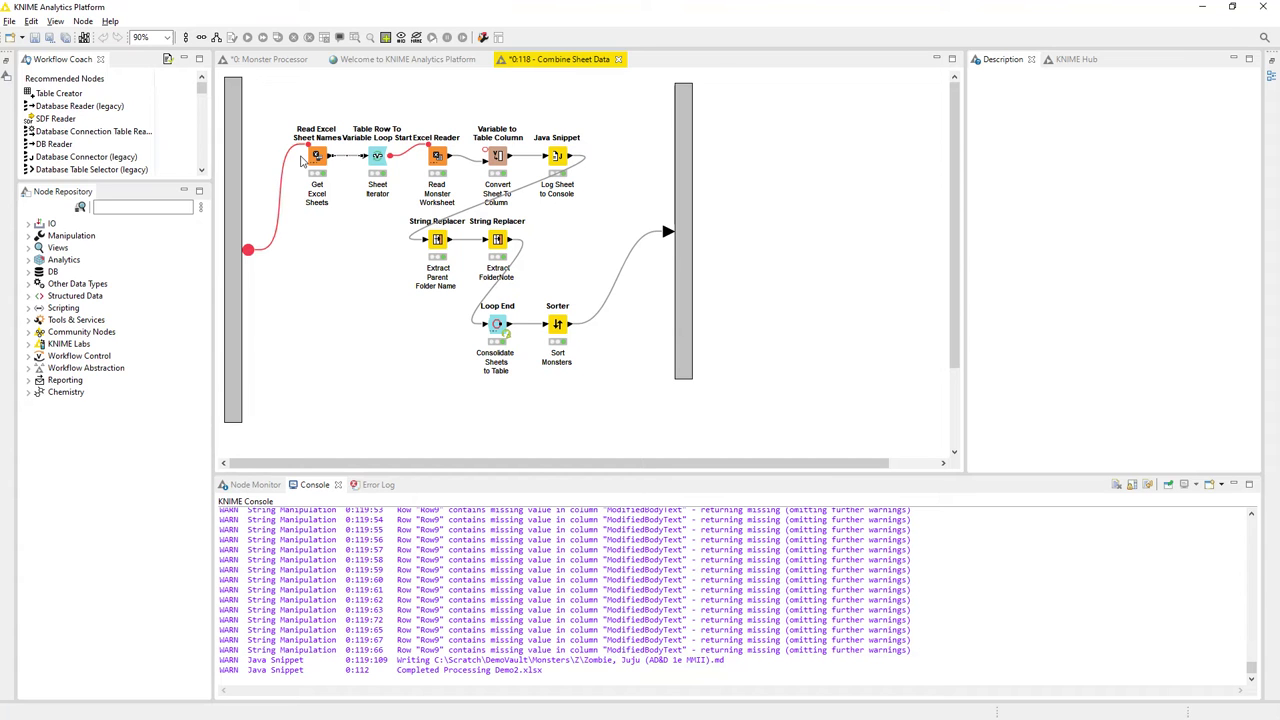
pyautogui.click(302, 298)
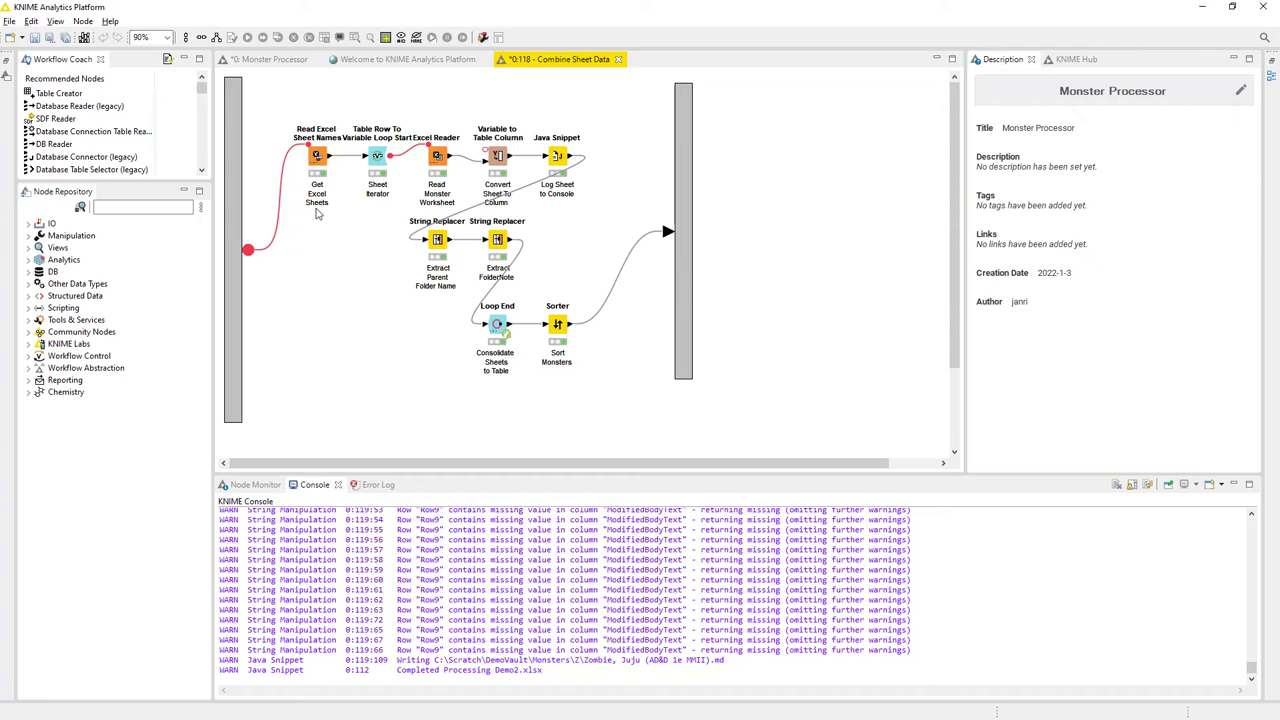
# - Inspect the Read Excel Sheet Names node's settings and the flow variable controlling its file path, then discard the dialogs
pyautogui.doubleClick(318, 157)
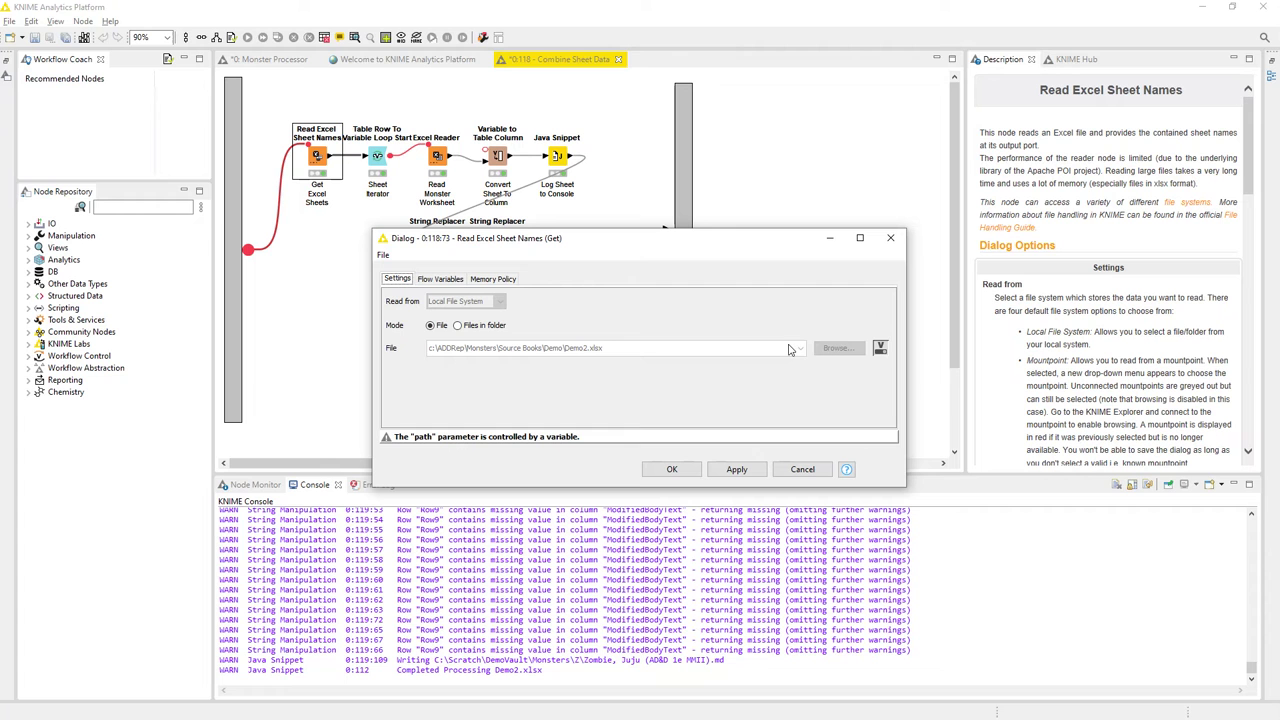
pyautogui.click(880, 348)
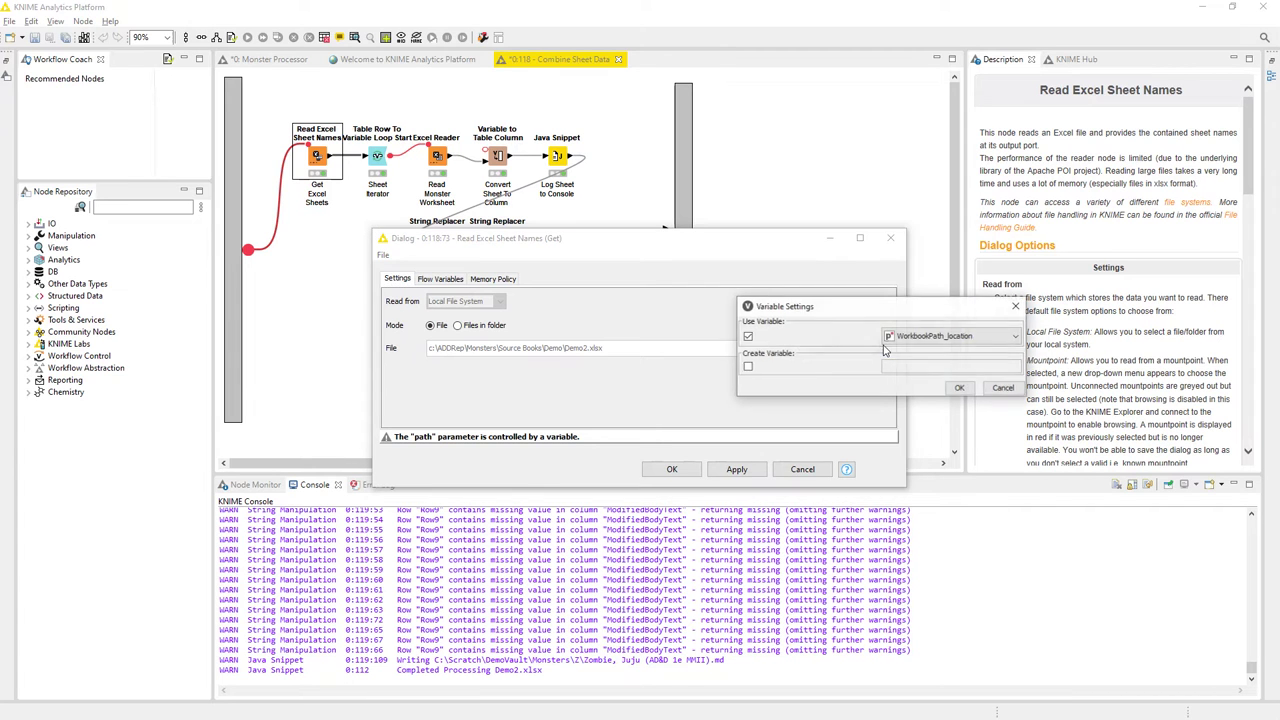
pyautogui.click(1003, 389)
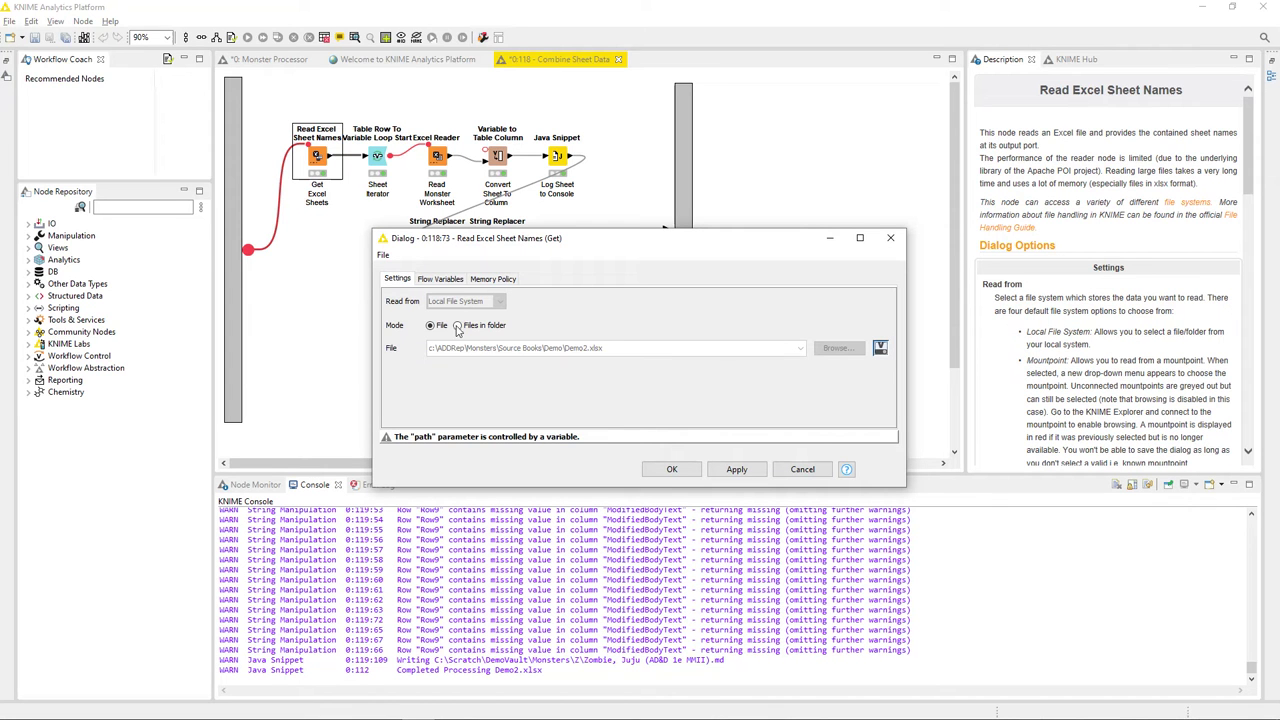
pyautogui.moveTo(482, 240); pyautogui.dragTo(429, 265)
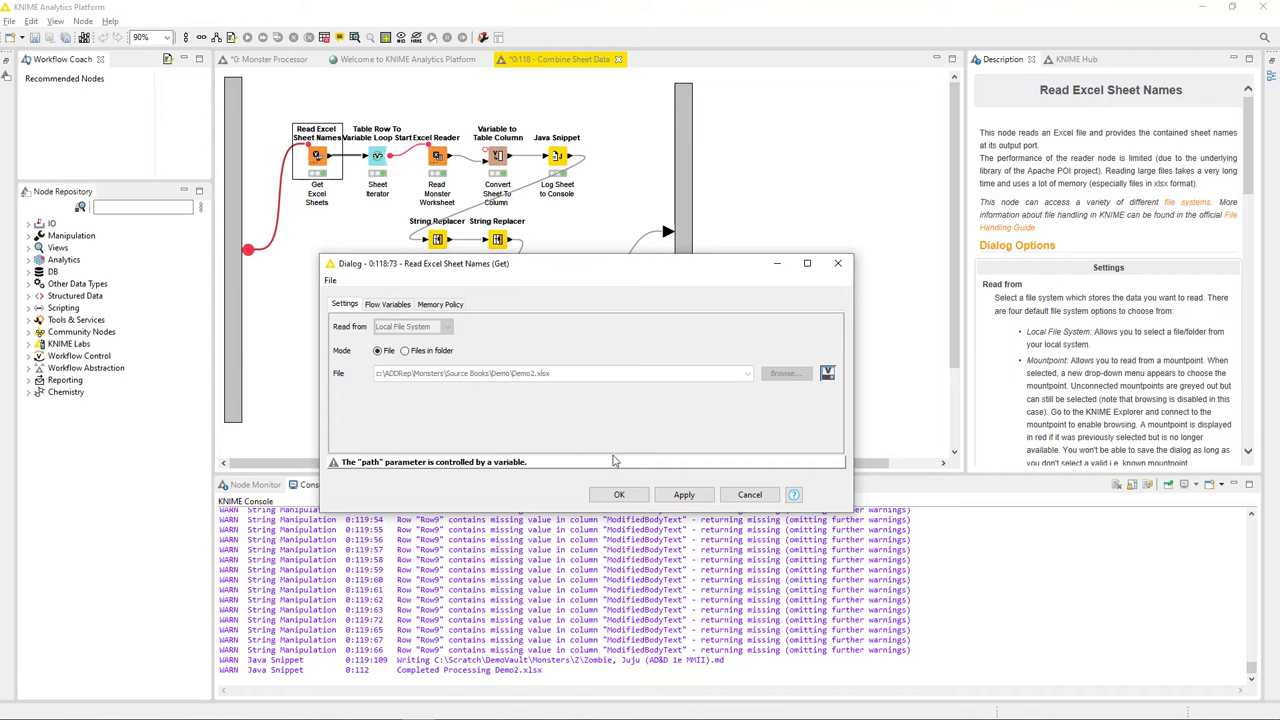
pyautogui.click(749, 495)
# - View the Read Excel Sheet Names node's output table, widening the Path column and going through each sheet name
pyautogui.rightClick(321, 161)
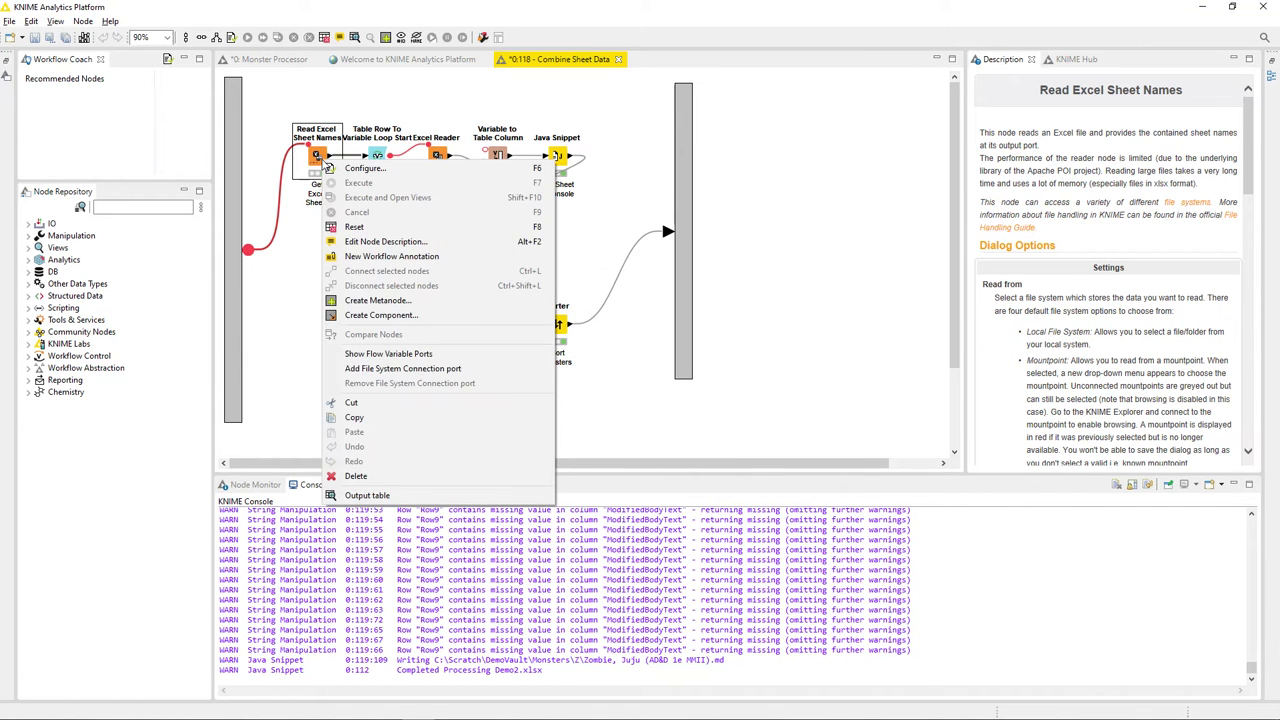
pyautogui.click(380, 495)
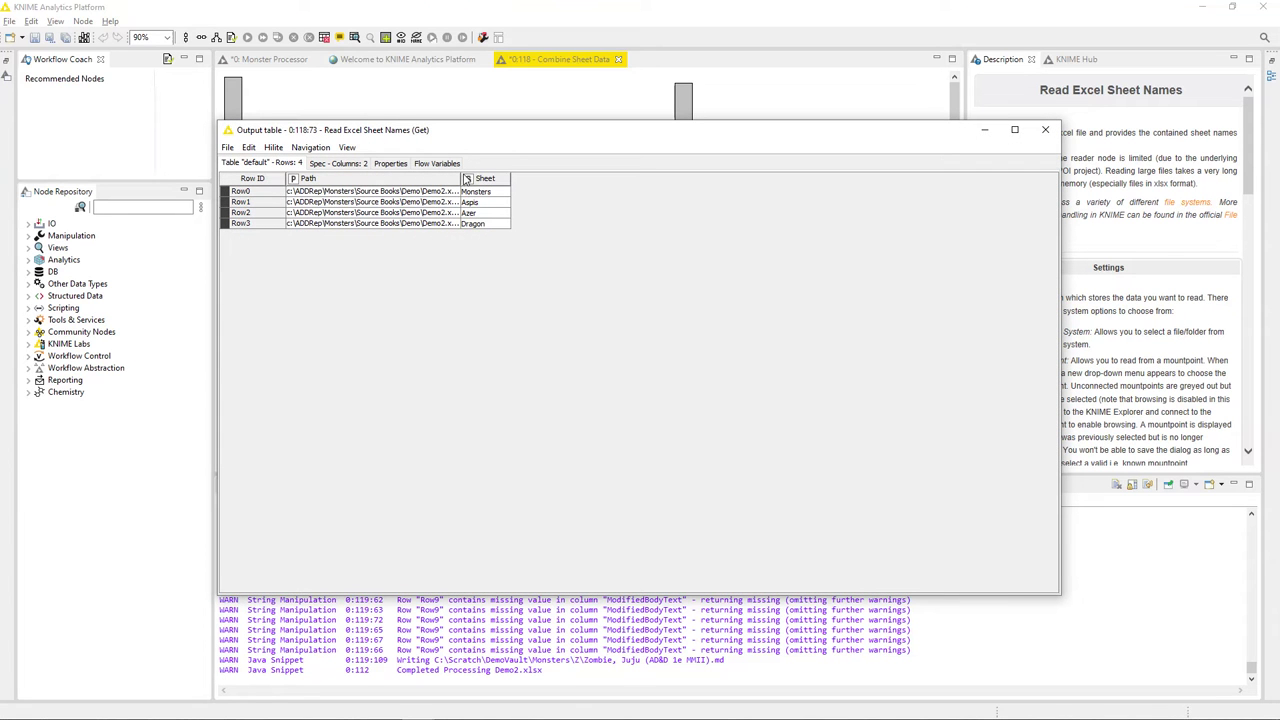
pyautogui.moveTo(463, 178); pyautogui.dragTo(513, 178)
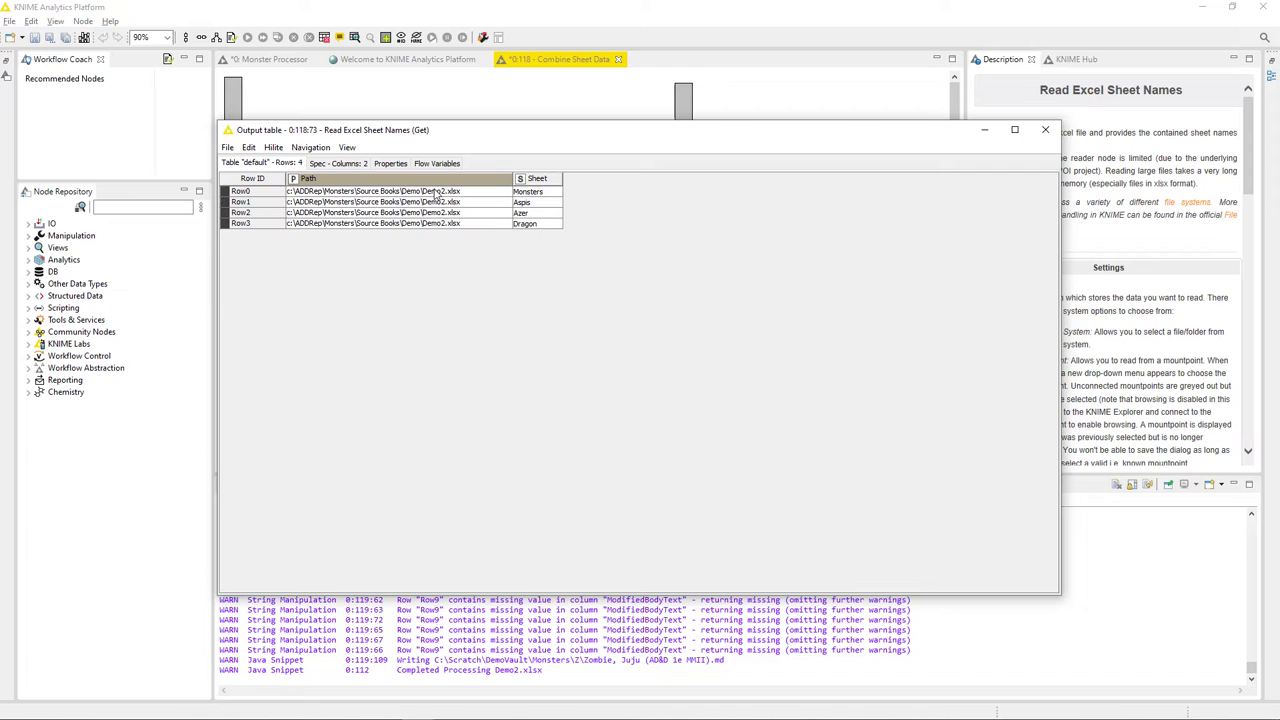
pyautogui.click(545, 192)
pyautogui.click(545, 202)
pyautogui.click(545, 213)
pyautogui.click(545, 225)
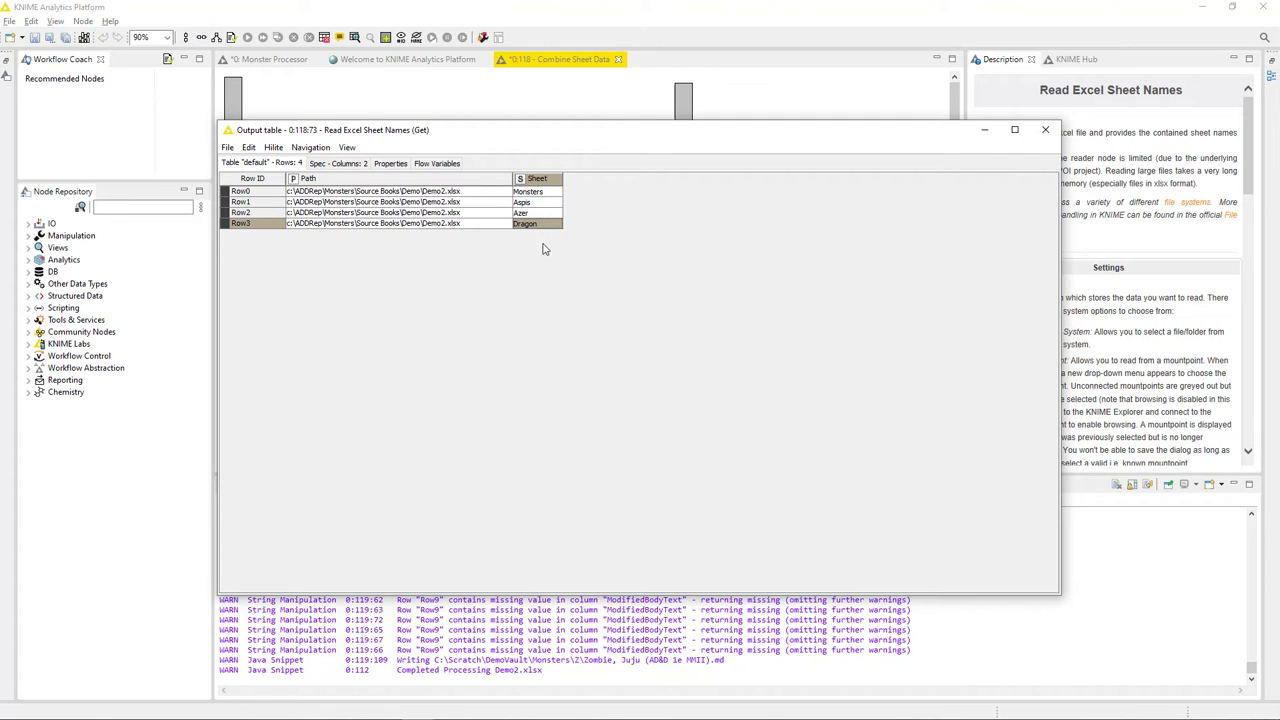
pyautogui.click(1045, 131)
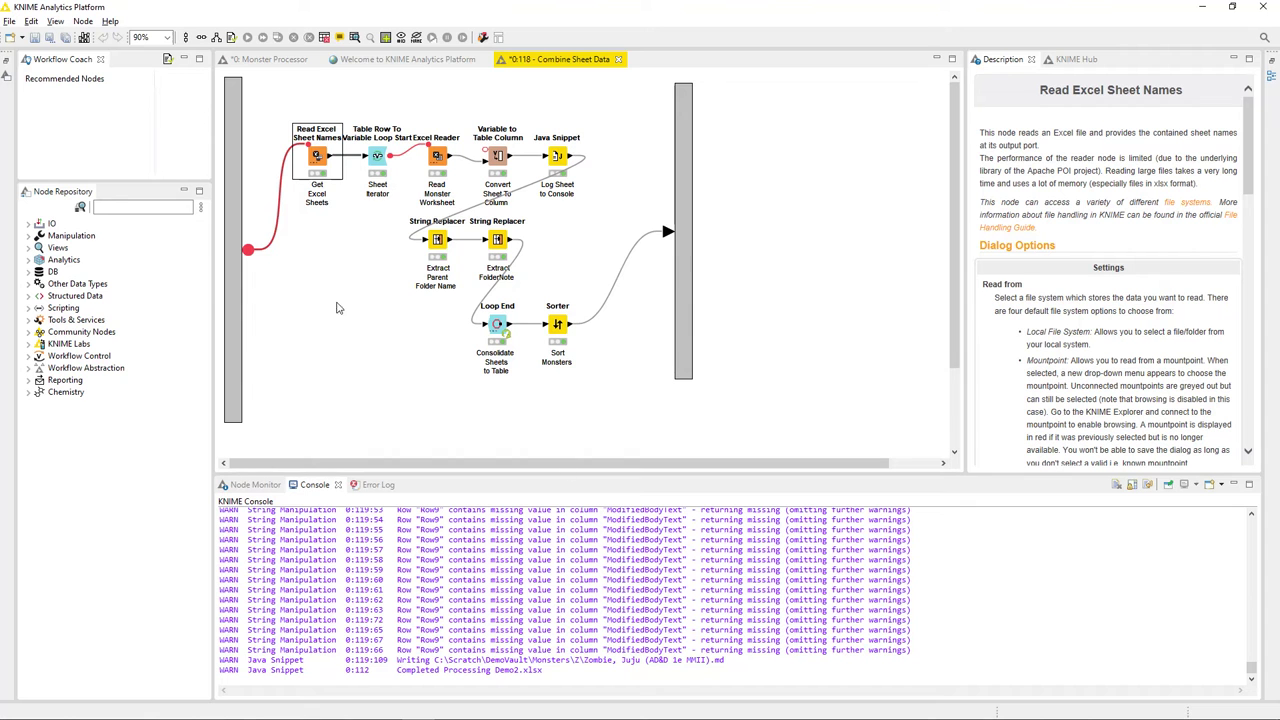
# - Inspect the Table Row To Variable Loop Start node and the matching Loop End node that enclose the sheet loop
pyautogui.click(378, 160)
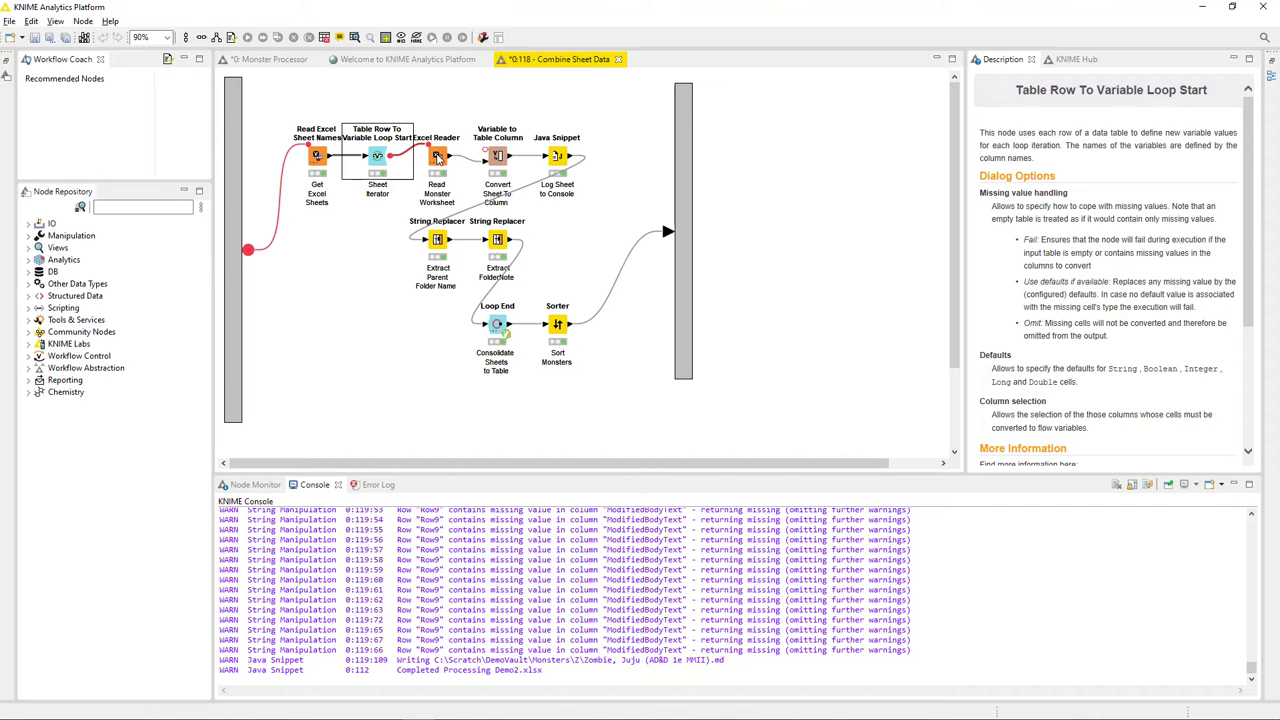
pyautogui.click(493, 325)
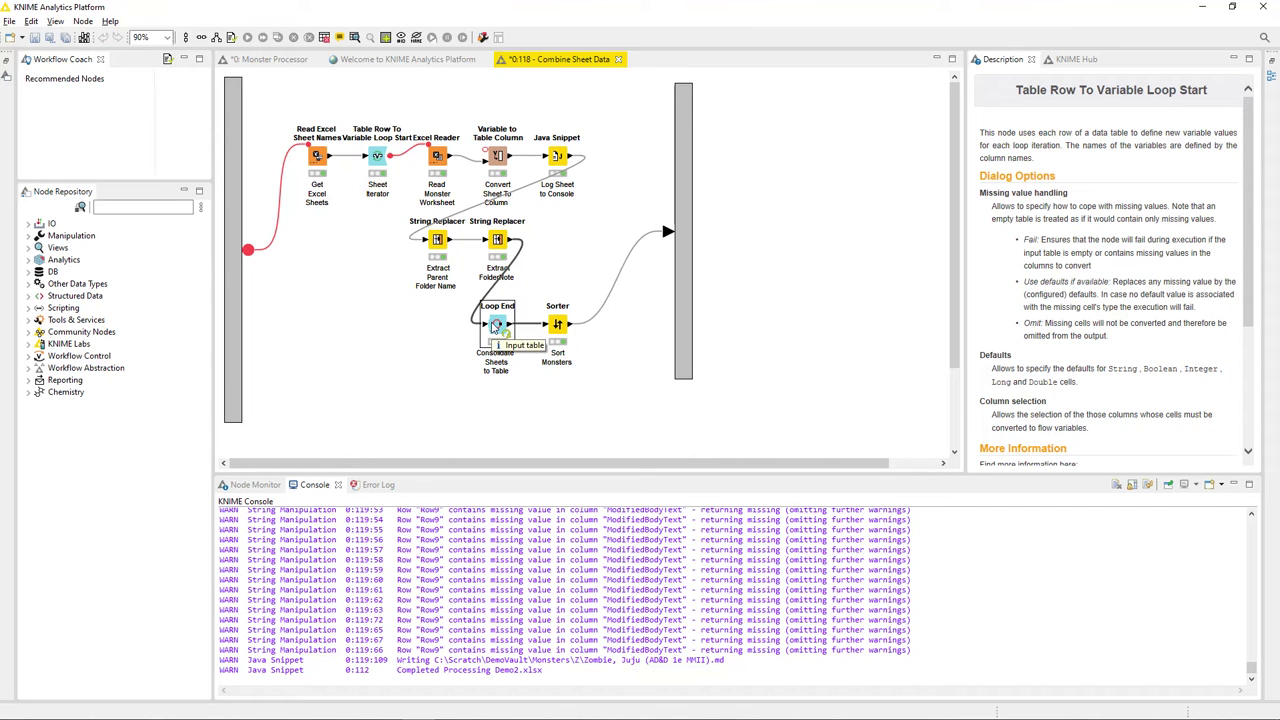
pyautogui.click(375, 157)
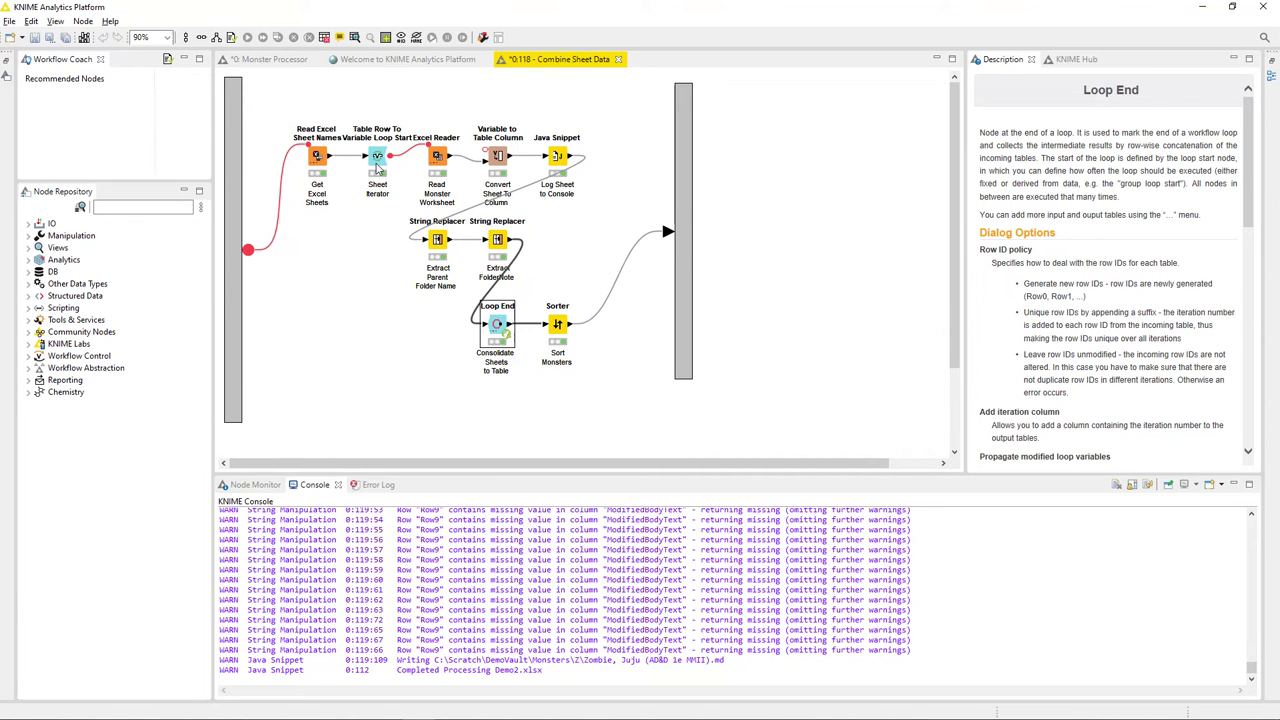
pyautogui.click(497, 325)
pyautogui.click(400, 380)
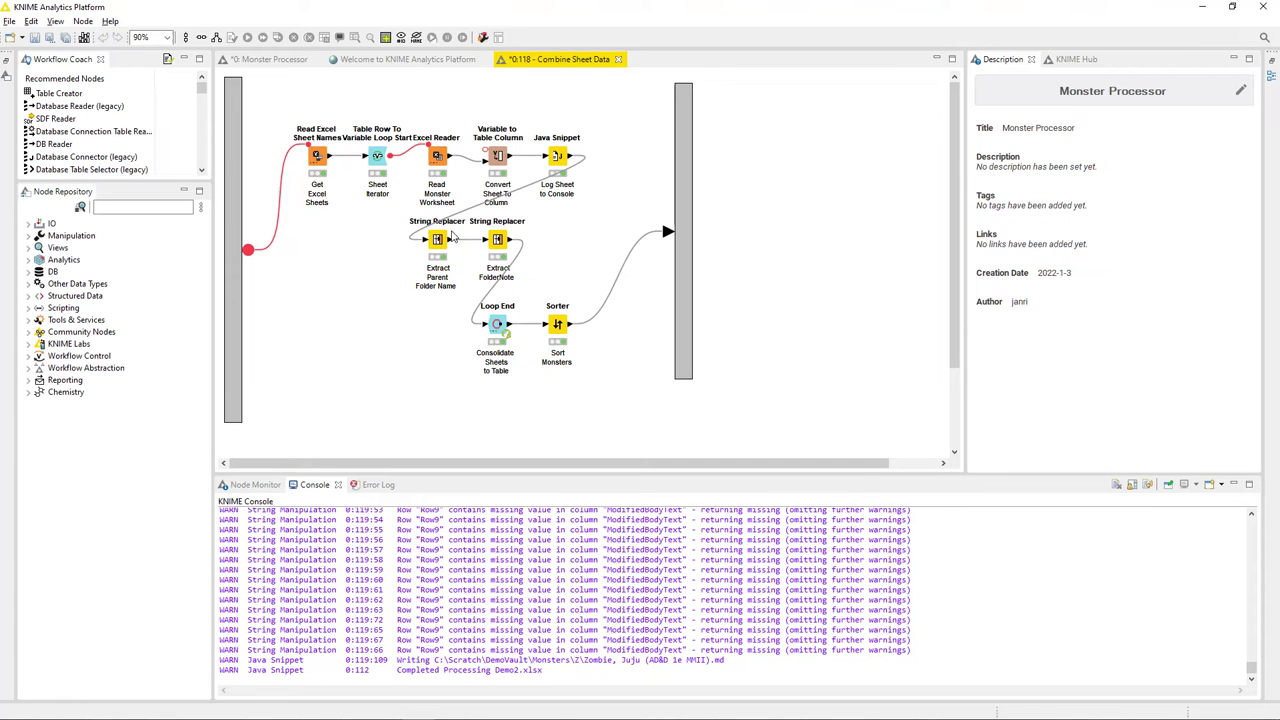
# - Examine the Excel Reader's sheet selection by name and the flow variable assigned to sheet_name, then close the configuration without saving
pyautogui.click(437, 157)
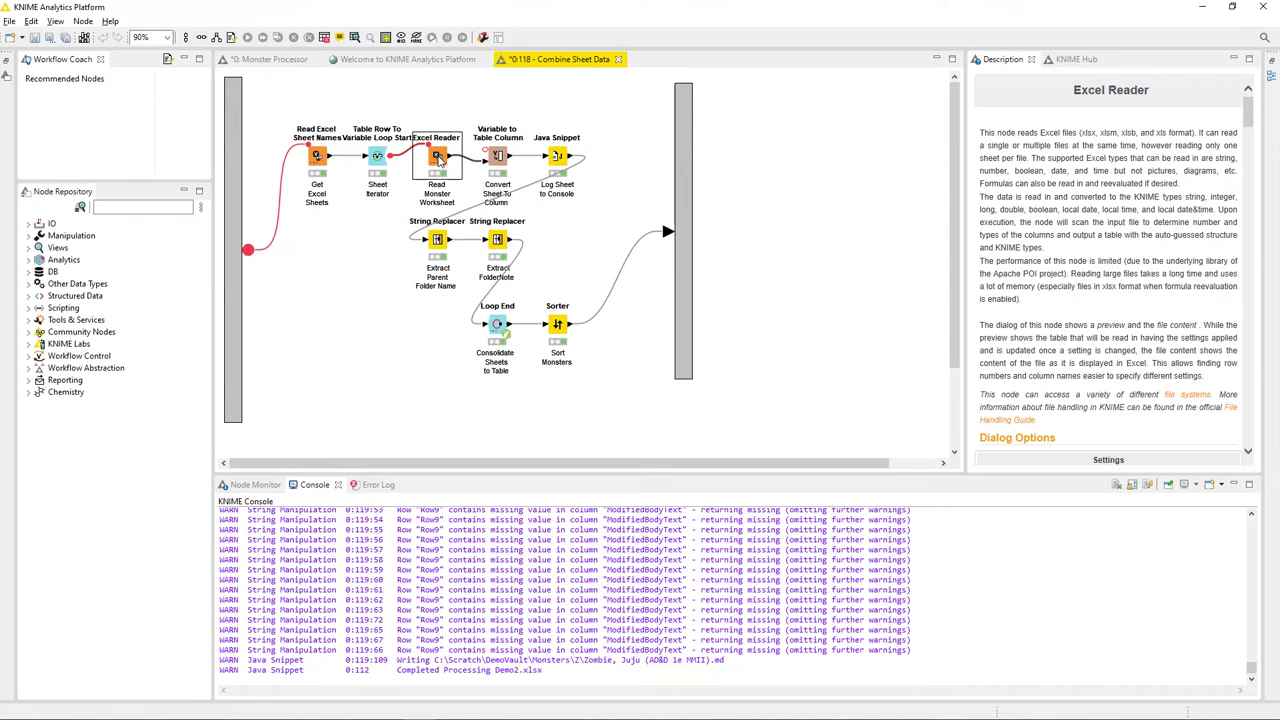
pyautogui.doubleClick(438, 160)
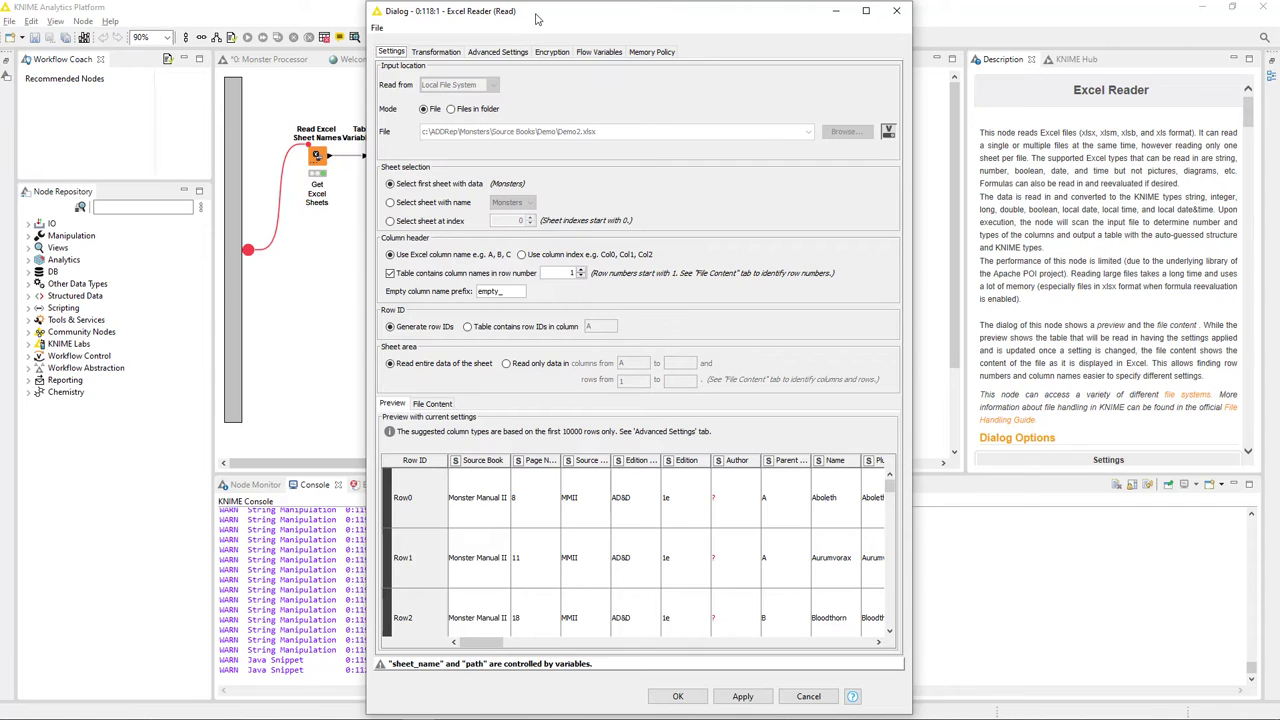
pyautogui.moveTo(536, 18); pyautogui.dragTo(633, 17)
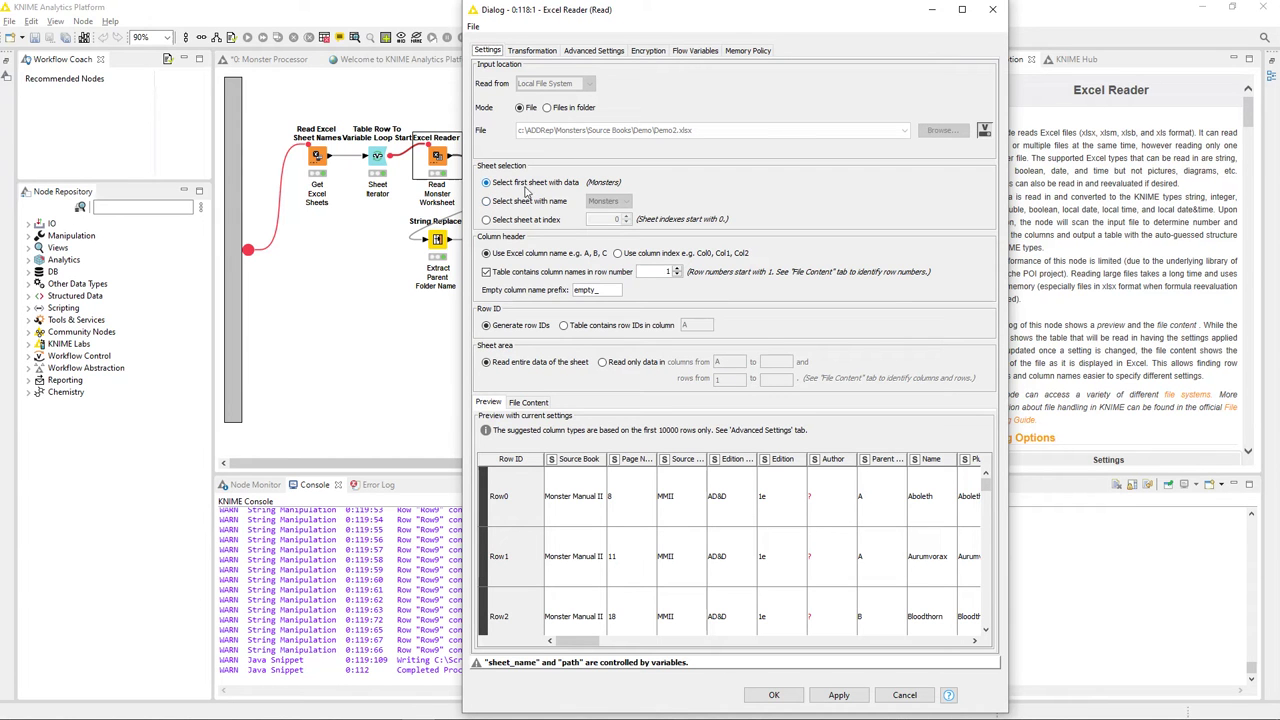
pyautogui.click(486, 202)
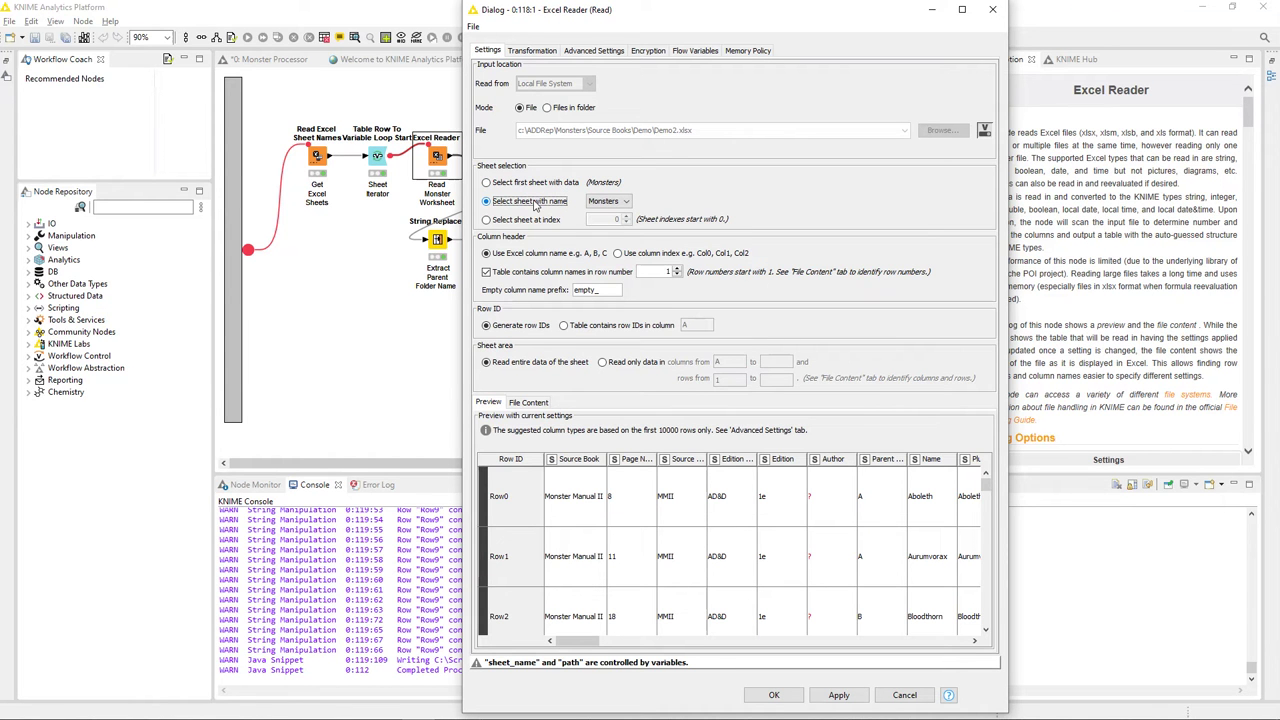
pyautogui.click(693, 54)
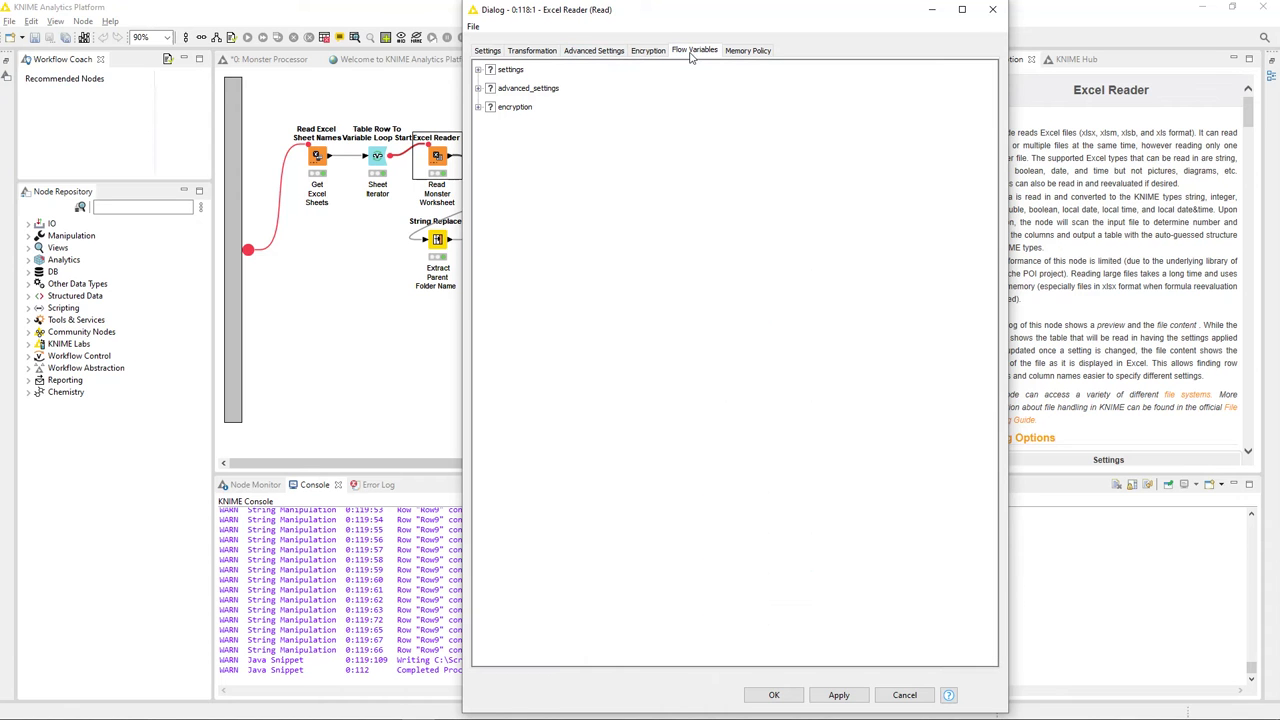
pyautogui.click(479, 71)
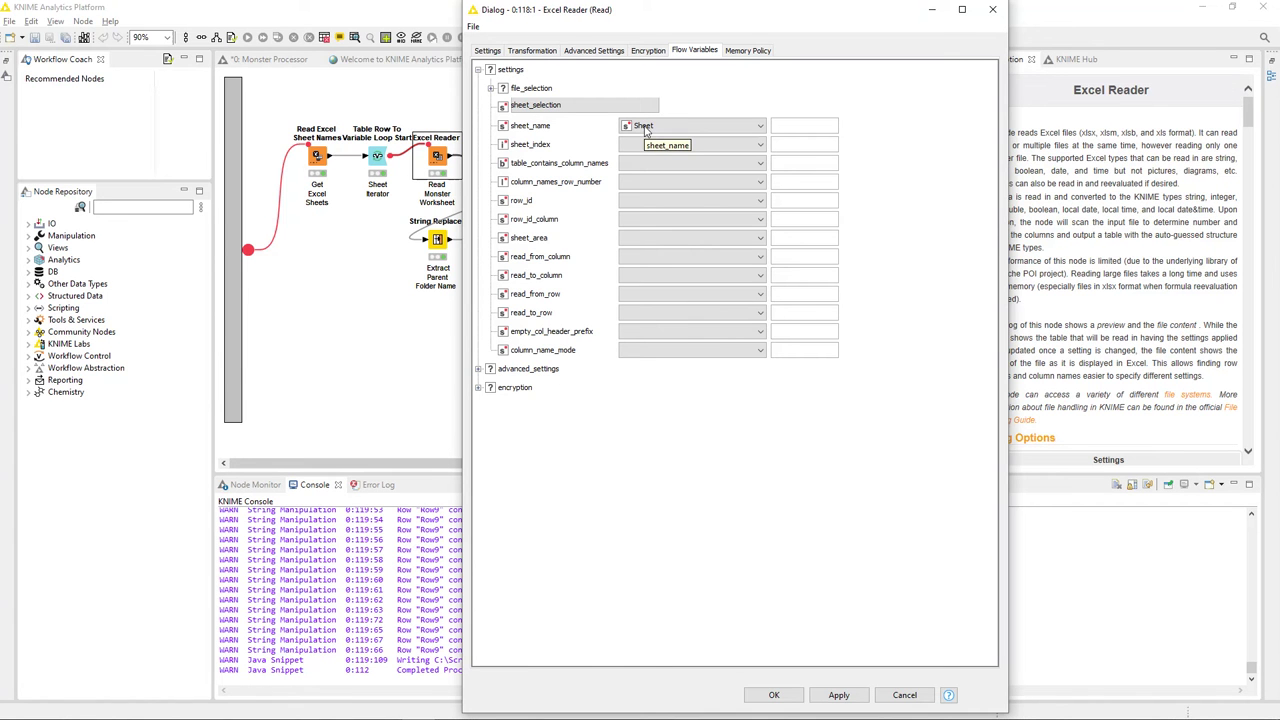
pyautogui.click(992, 9)
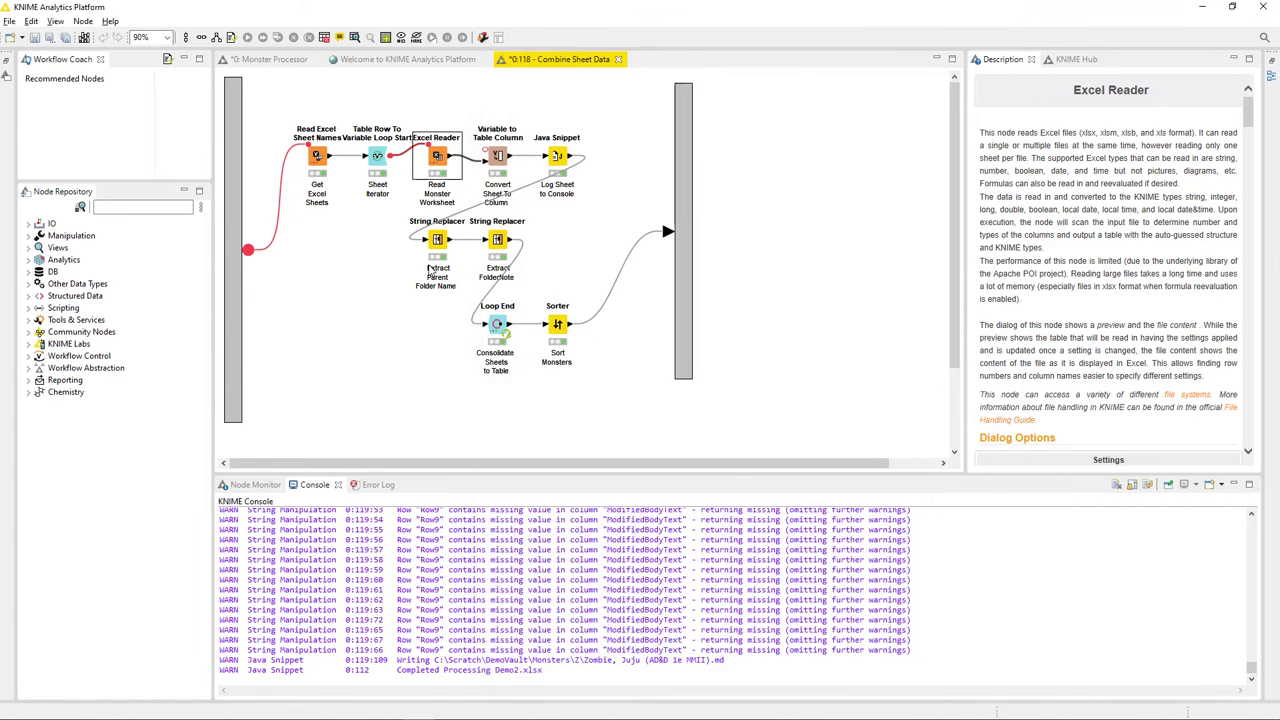
# - View the flow variables output by the Table Row To Variable Loop Start node
pyautogui.rightClick(441, 158)
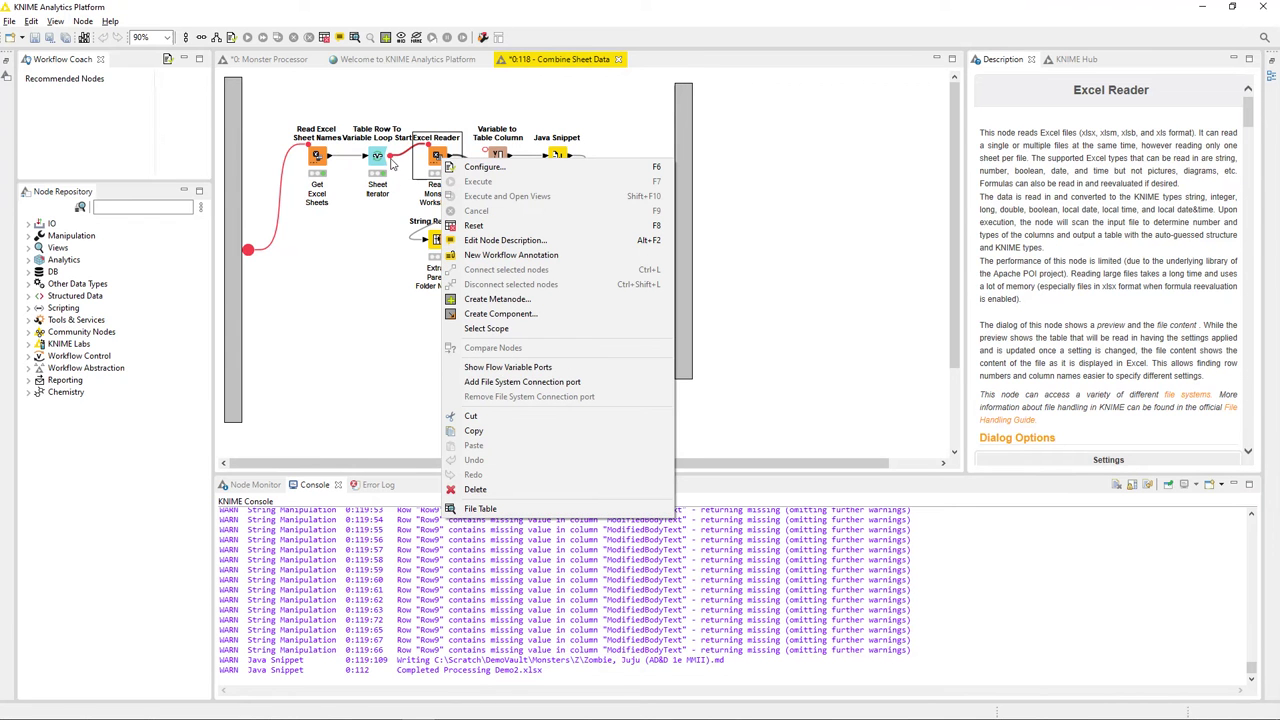
pyautogui.click(377, 160)
pyautogui.rightClick(377, 158)
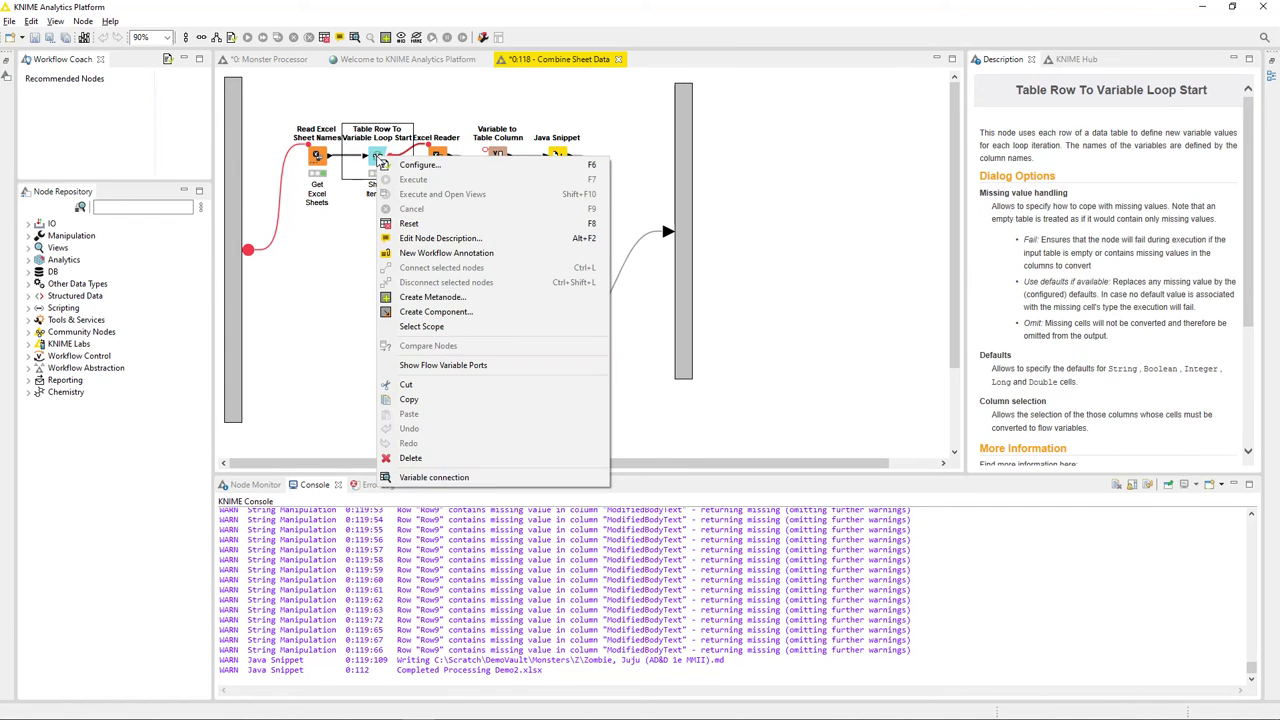
pyautogui.click(433, 477)
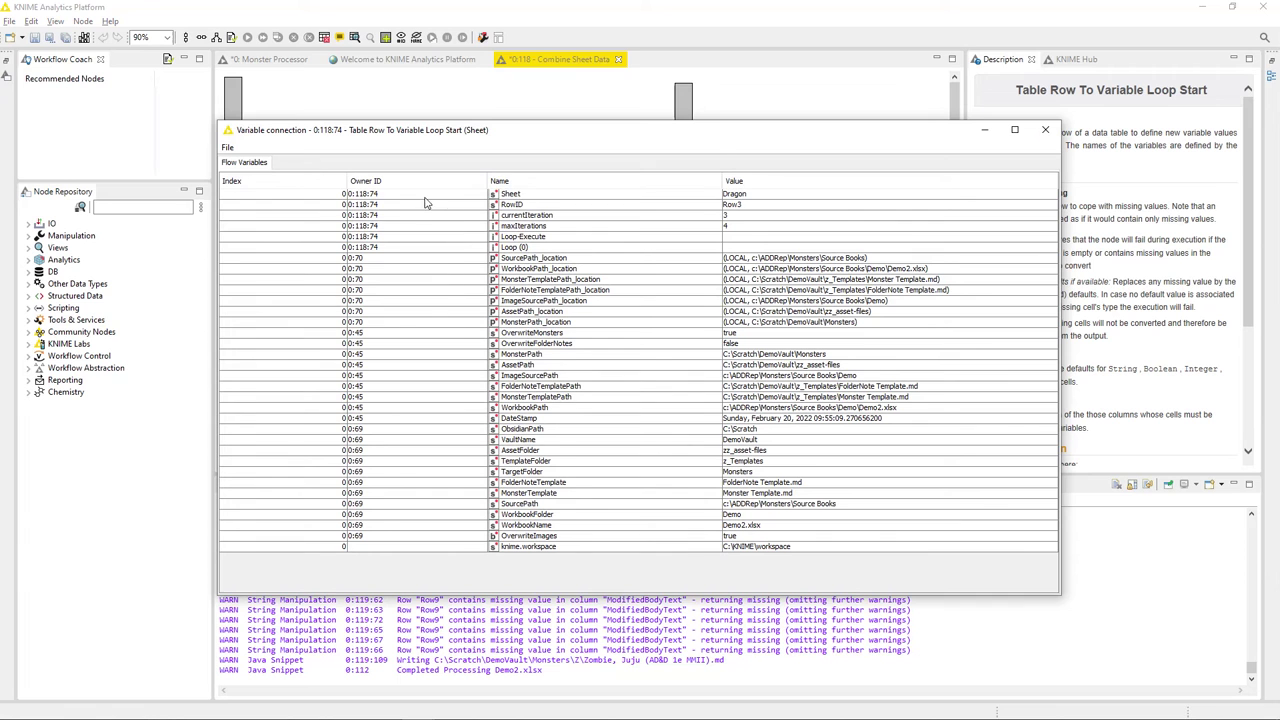
# - Examine the Sheet flow variable and its value in the loop start node's output, then close the variable window
pyautogui.click(510, 195)
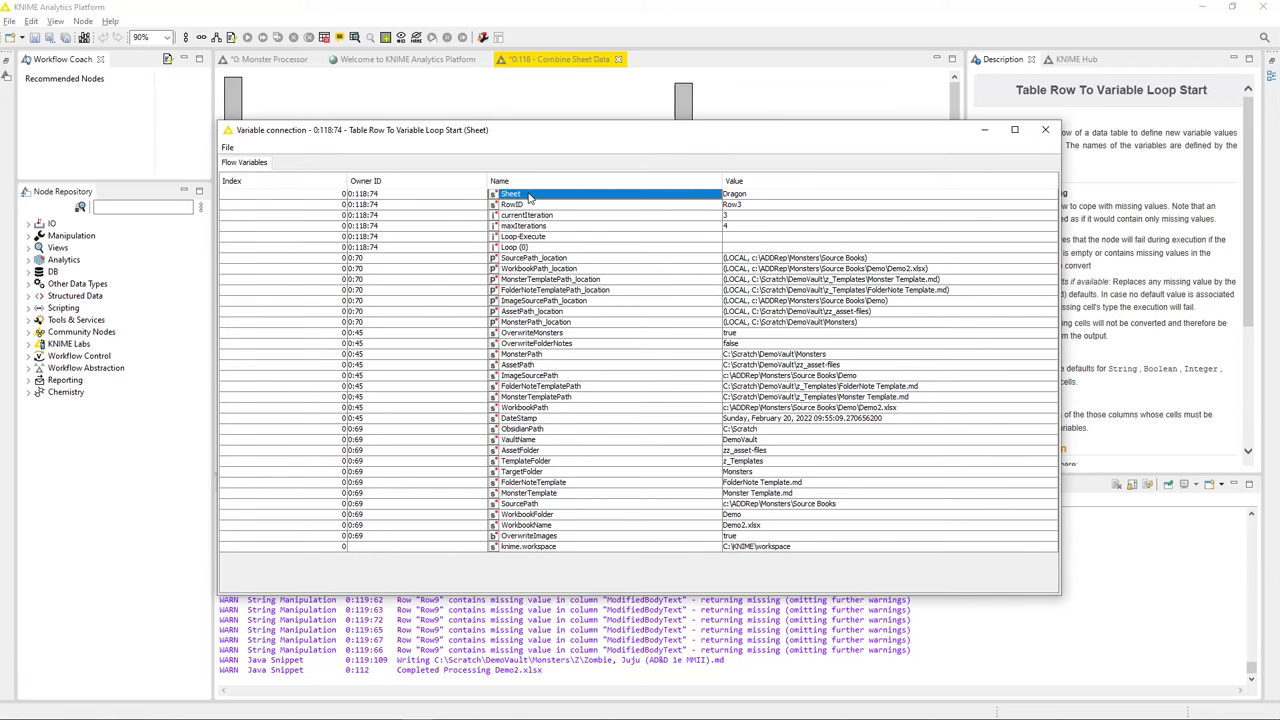
pyautogui.click(762, 198)
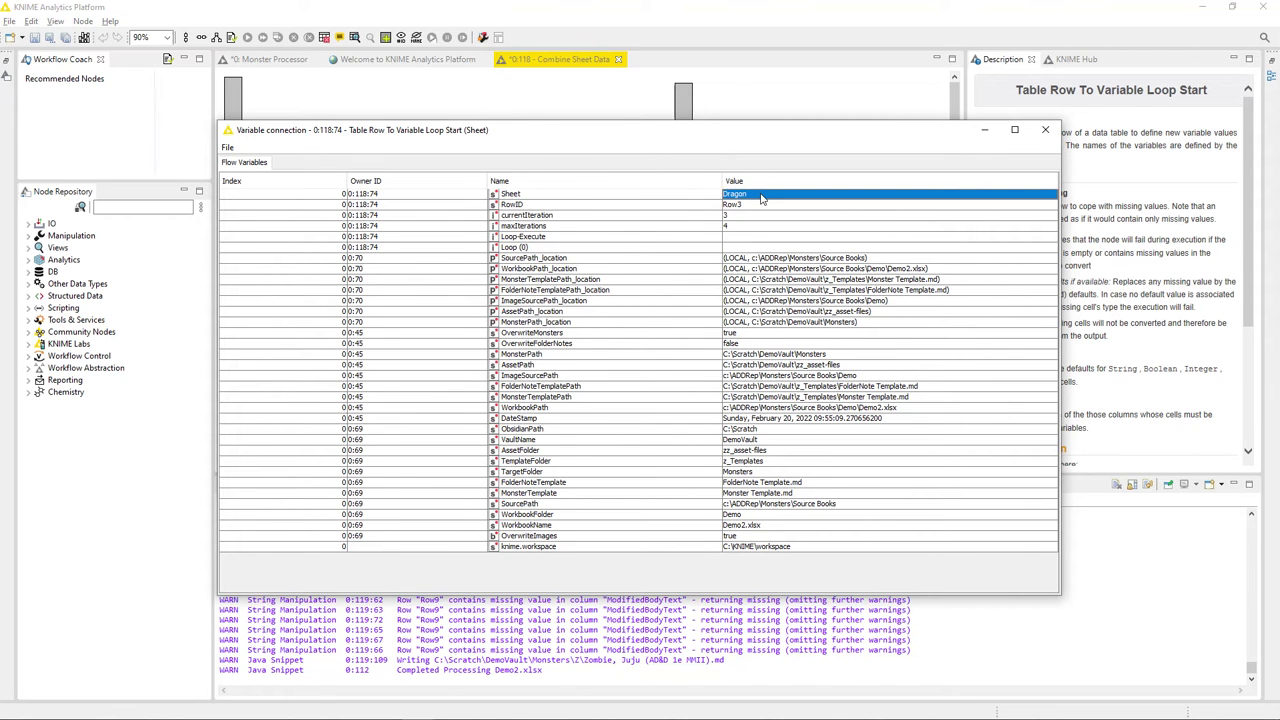
pyautogui.click(1045, 130)
# - Review the Excel Reader's sheet selection settings and the flow variable that controls sheet_name
pyautogui.click(440, 160)
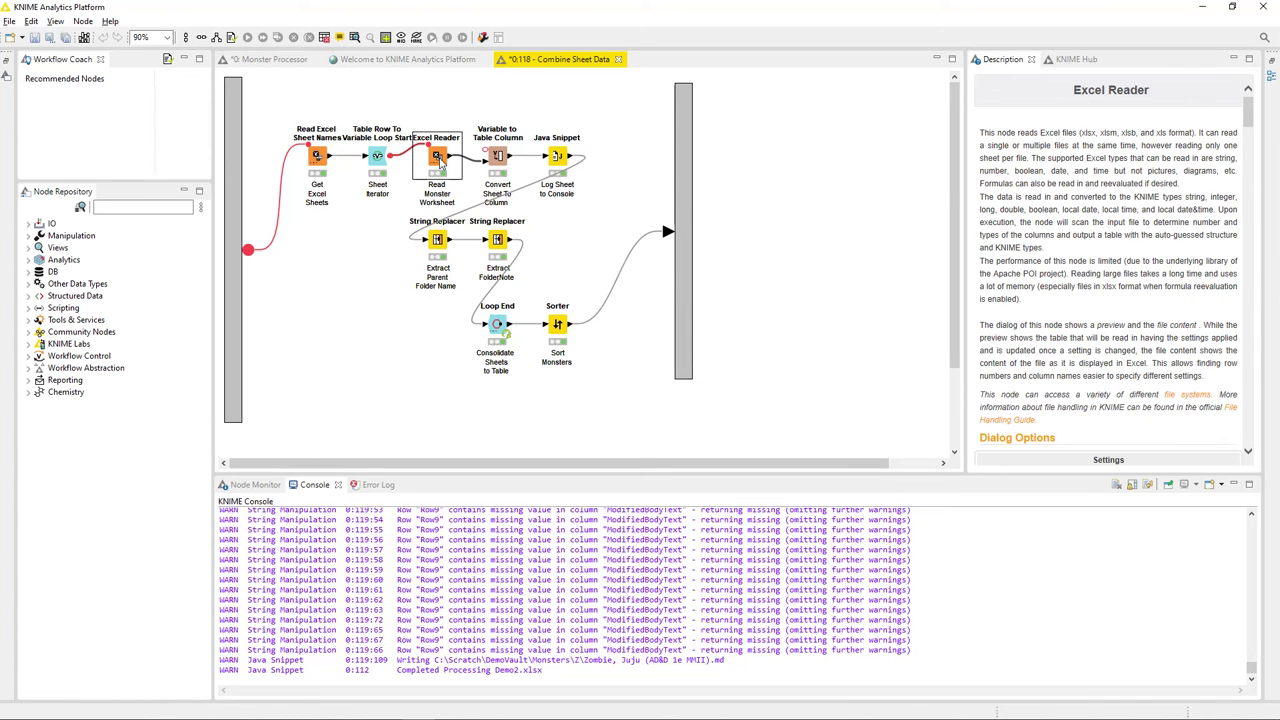
pyautogui.doubleClick(440, 160)
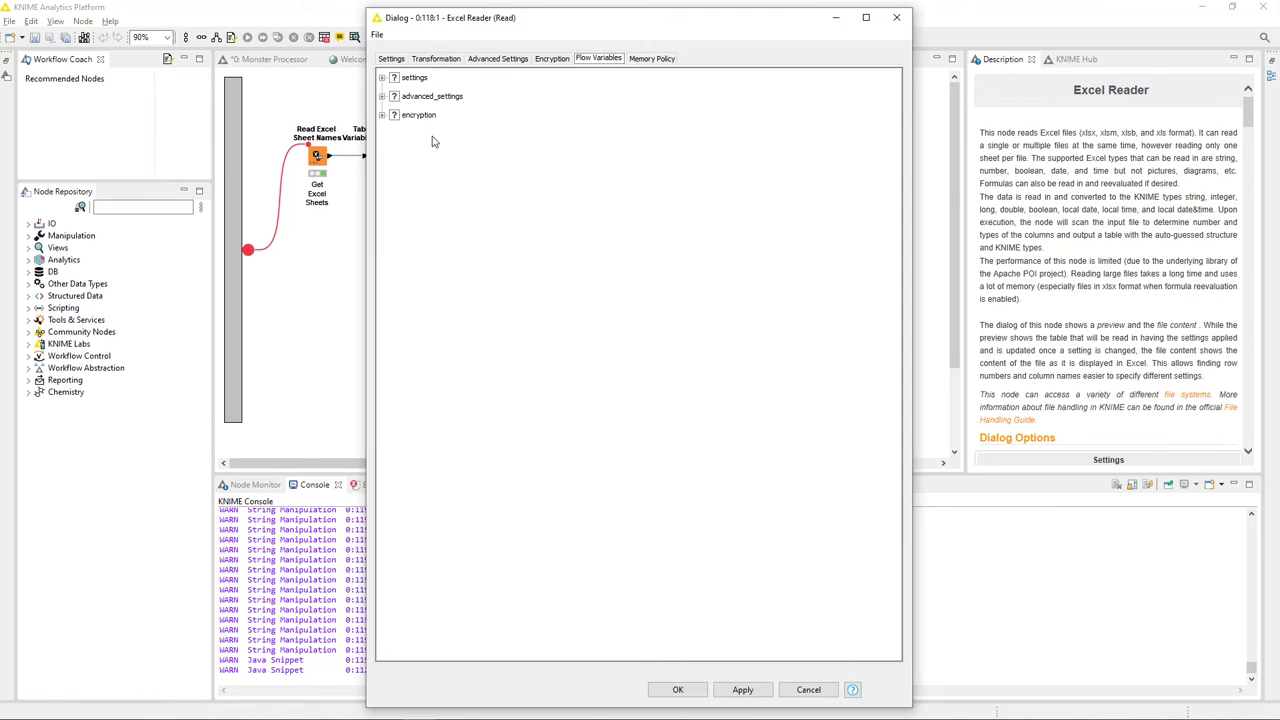
pyautogui.click(396, 60)
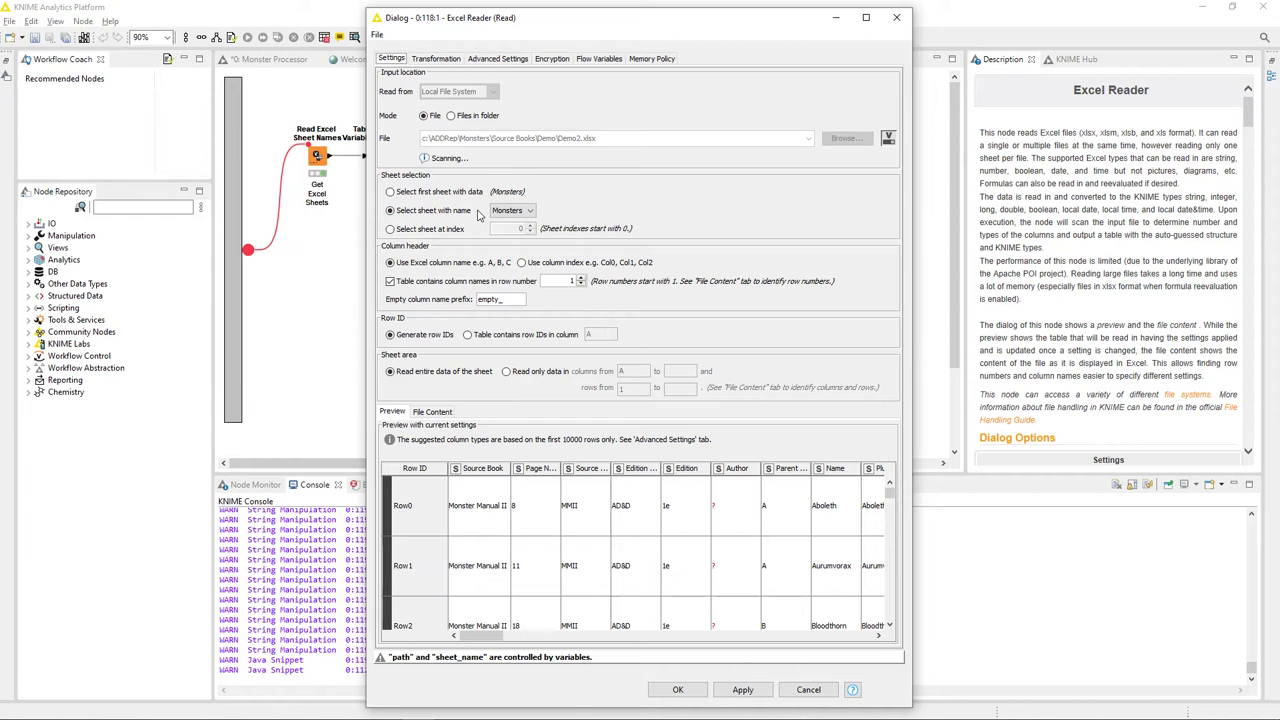
pyautogui.click(595, 60)
pyautogui.click(381, 78)
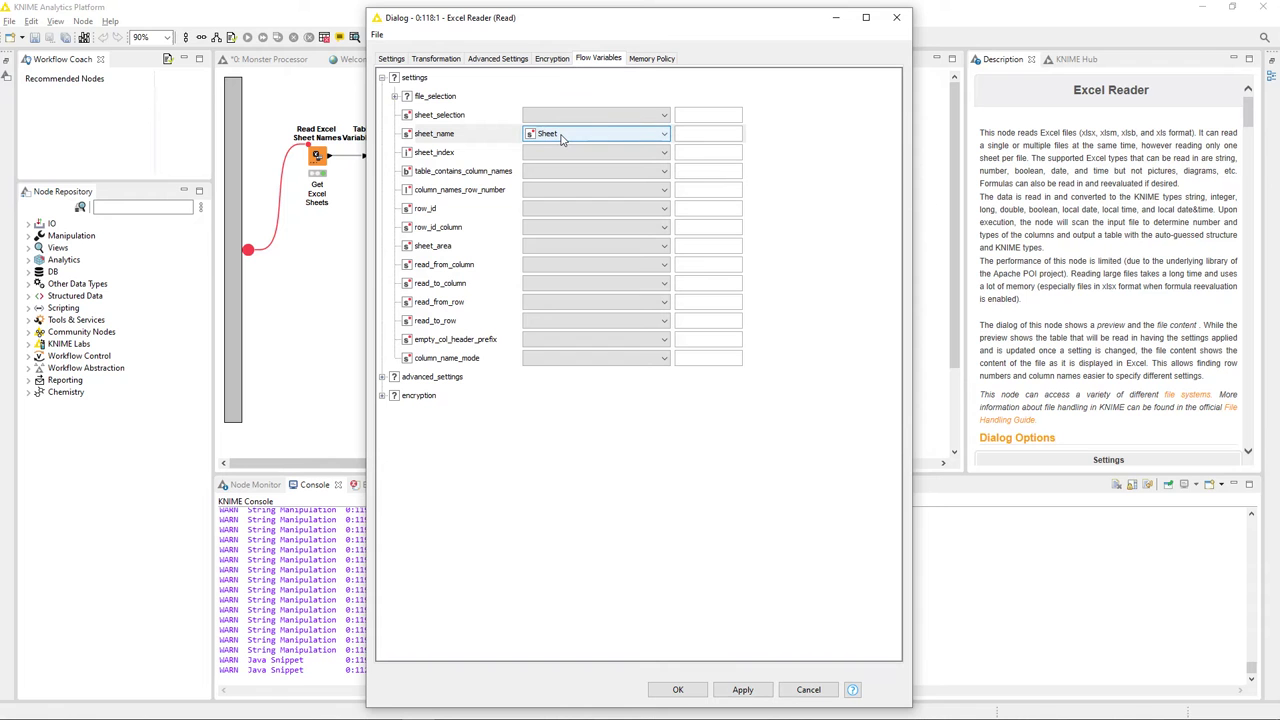
pyautogui.click(382, 62)
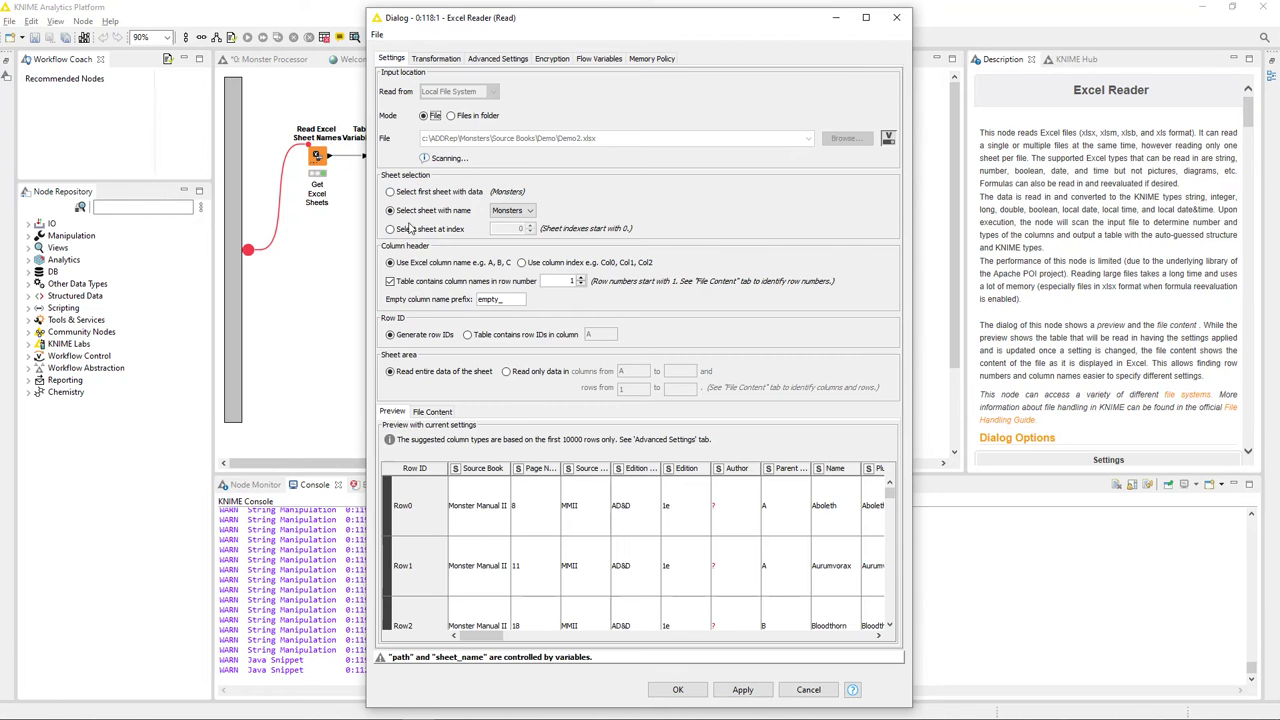
# - Try selecting the first sheet with data in the Excel Reader, then restore sheet selection by name
pyautogui.click(407, 194)
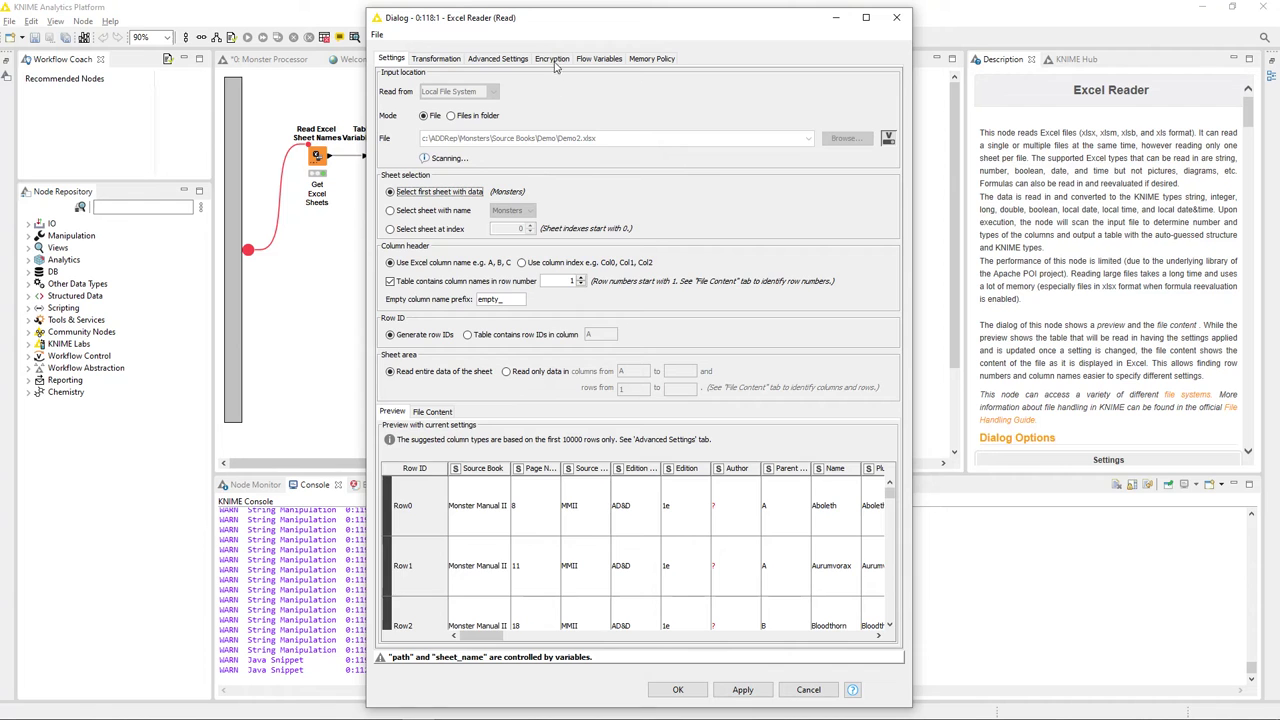
pyautogui.moveTo(548, 21); pyautogui.dragTo(773, 25)
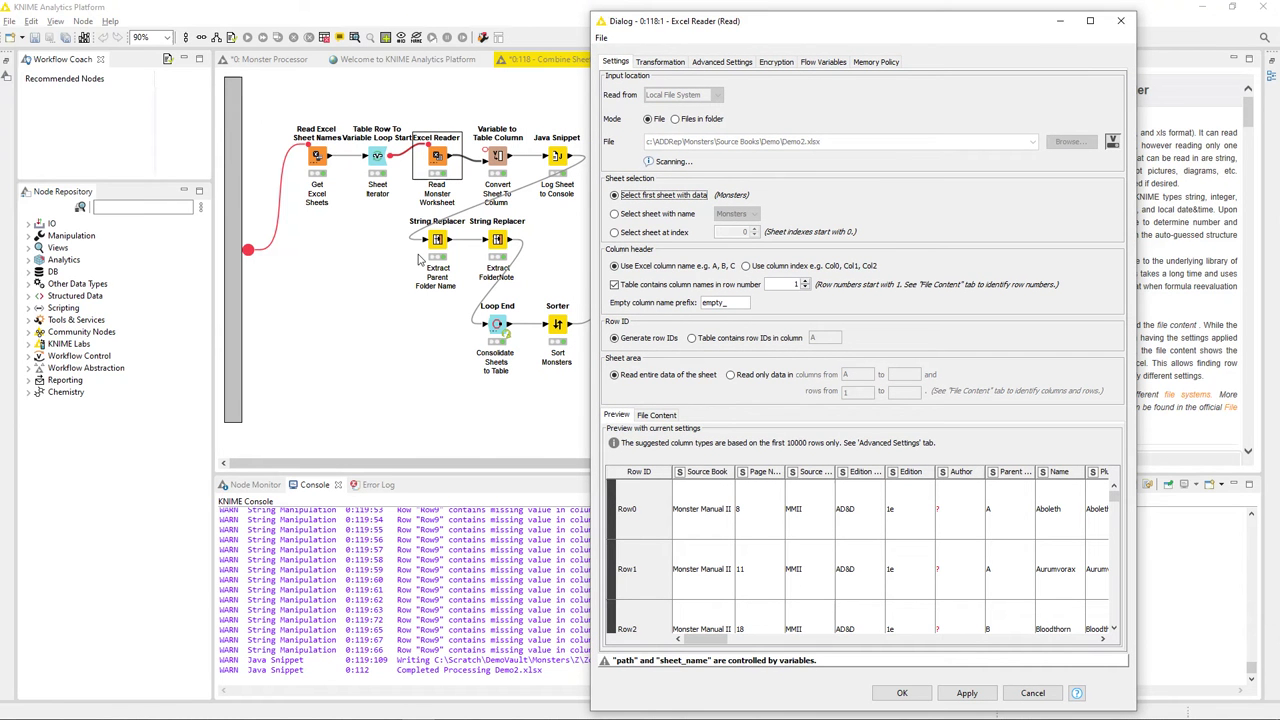
pyautogui.click(614, 214)
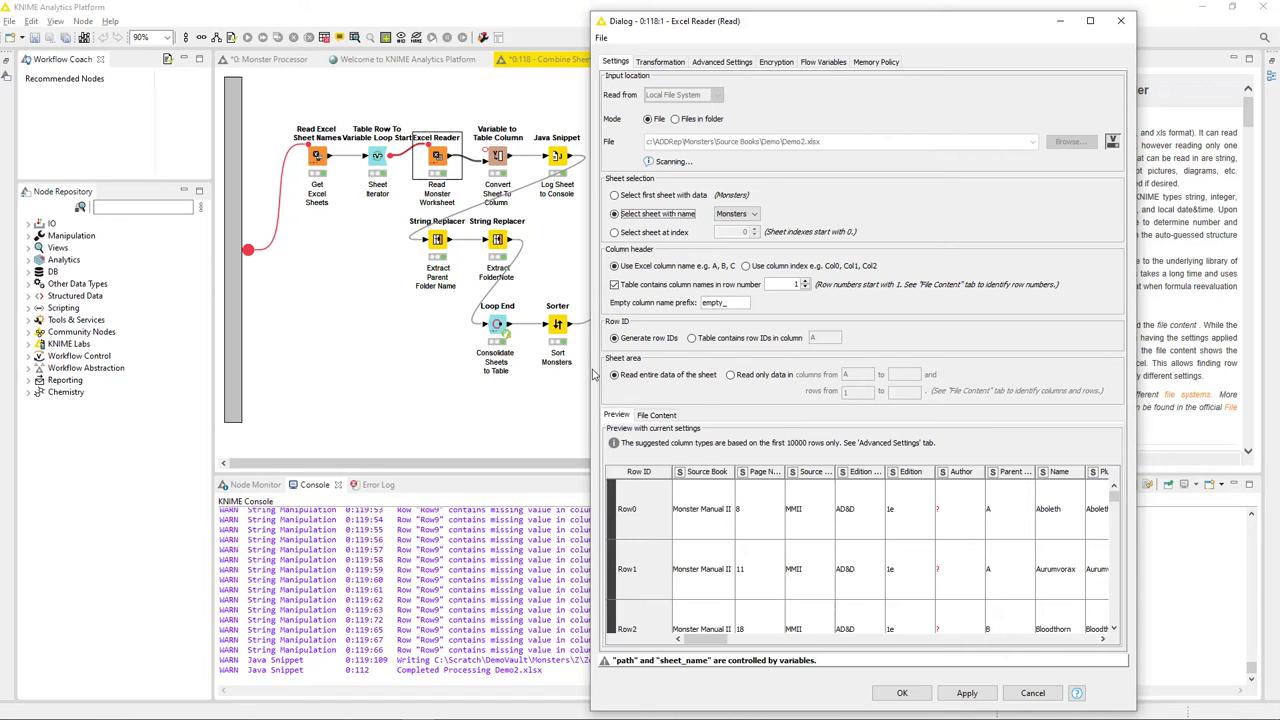
# - Widen the Excel Reader configuration to examine the previewed sheet columns, then close it without saving
pyautogui.moveTo(591, 374); pyautogui.dragTo(112, 374)
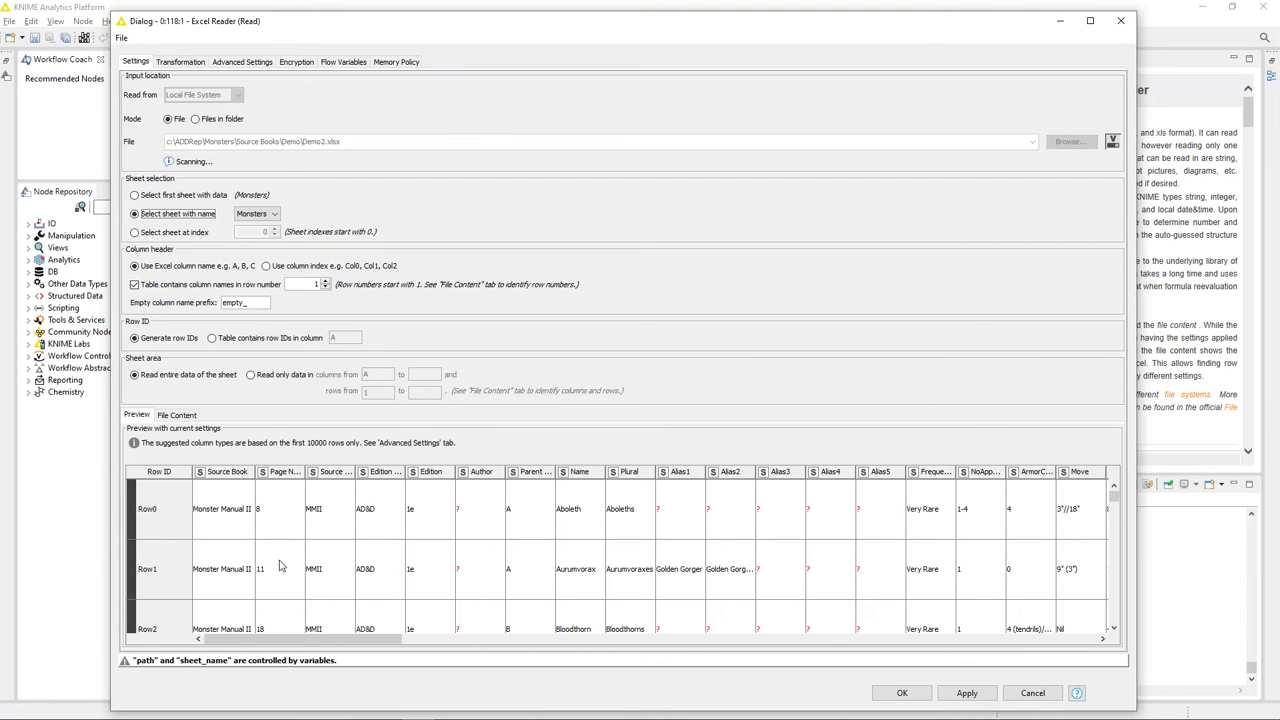
pyautogui.moveTo(290, 632); pyautogui.dragTo(214, 683)
pyautogui.click(1032, 693)
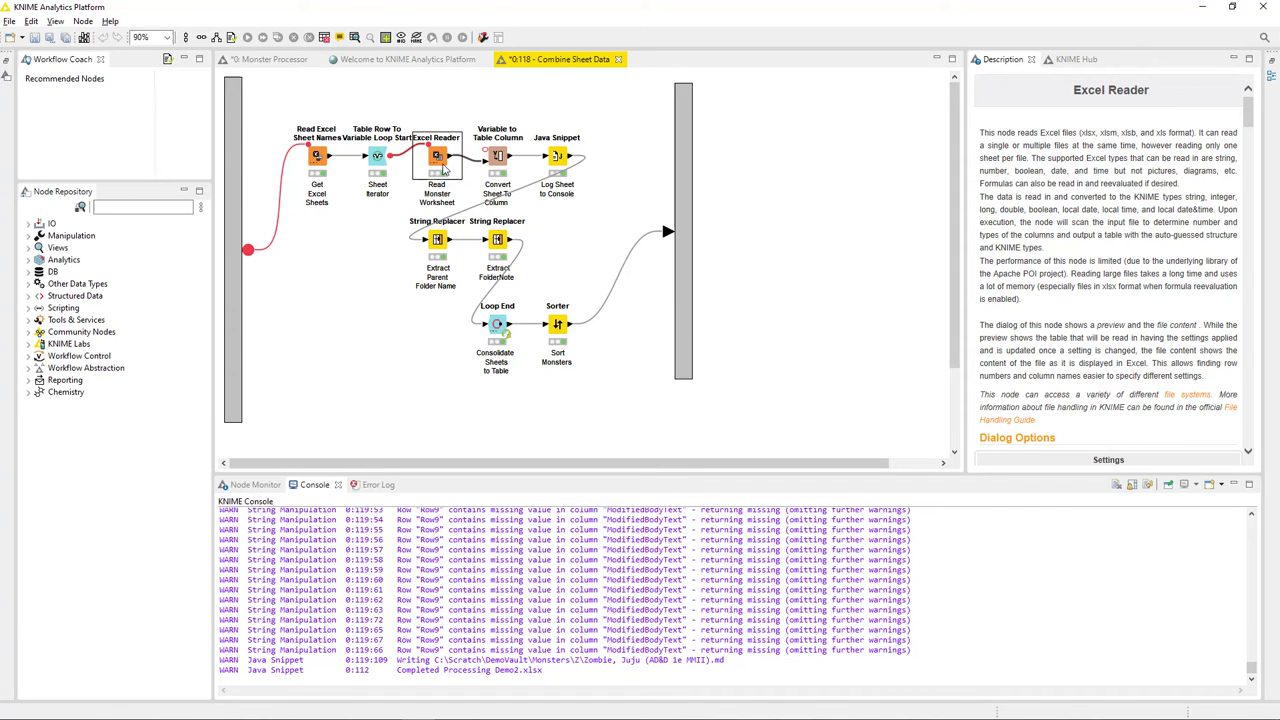
# - Inspect which flow variable the Variable to Table Column node includes as a column, then close its configuration without saving
pyautogui.click(500, 160)
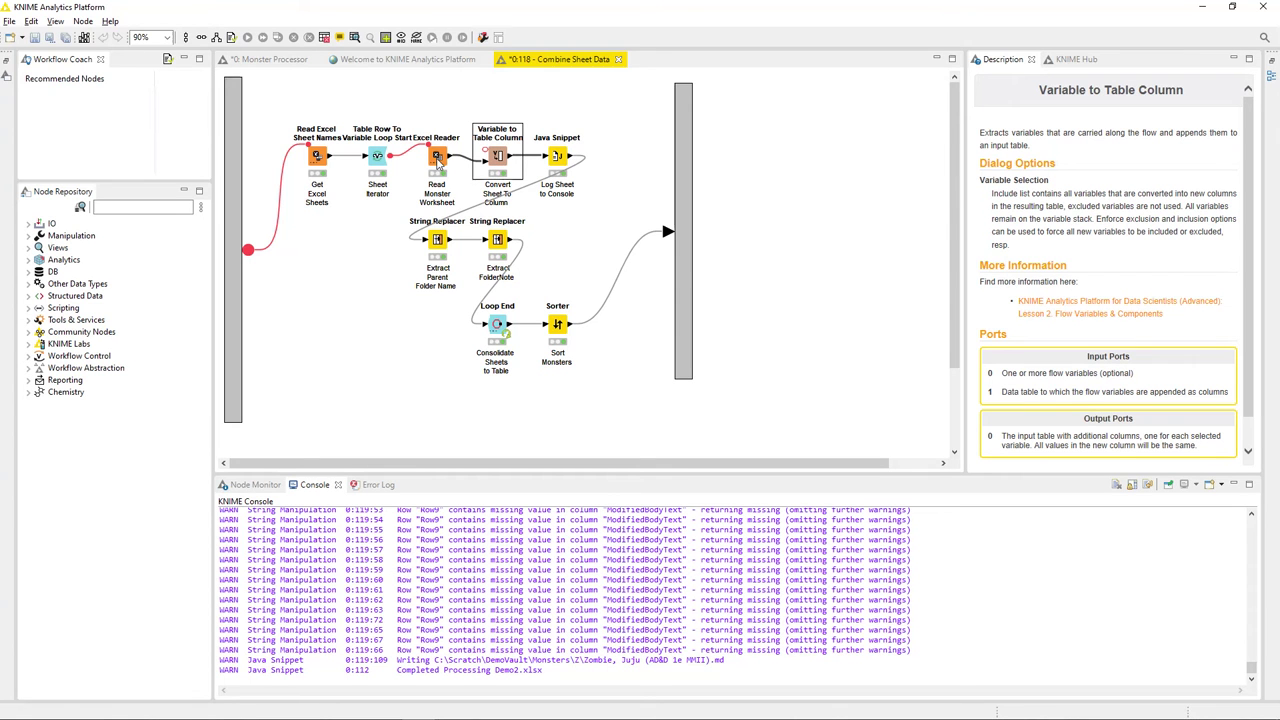
pyautogui.doubleClick(498, 160)
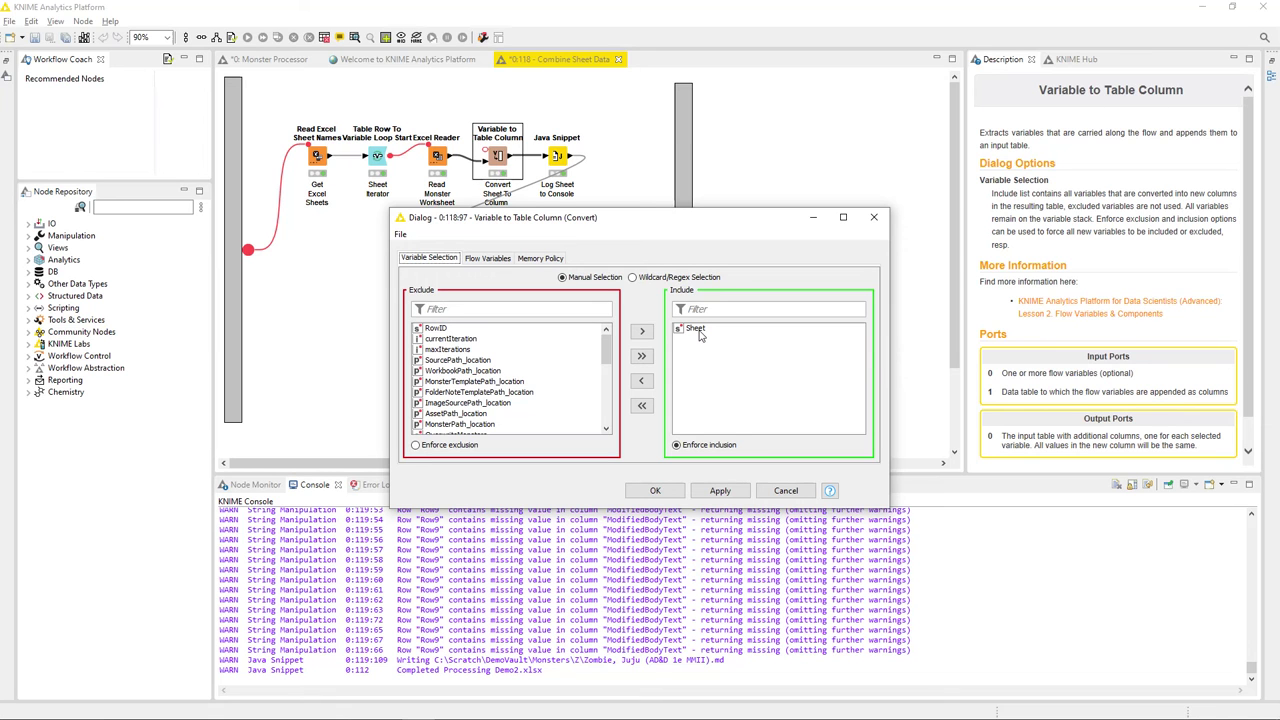
pyautogui.moveTo(700, 337)
pyautogui.moveTo(708, 229); pyautogui.dragTo(906, 197)
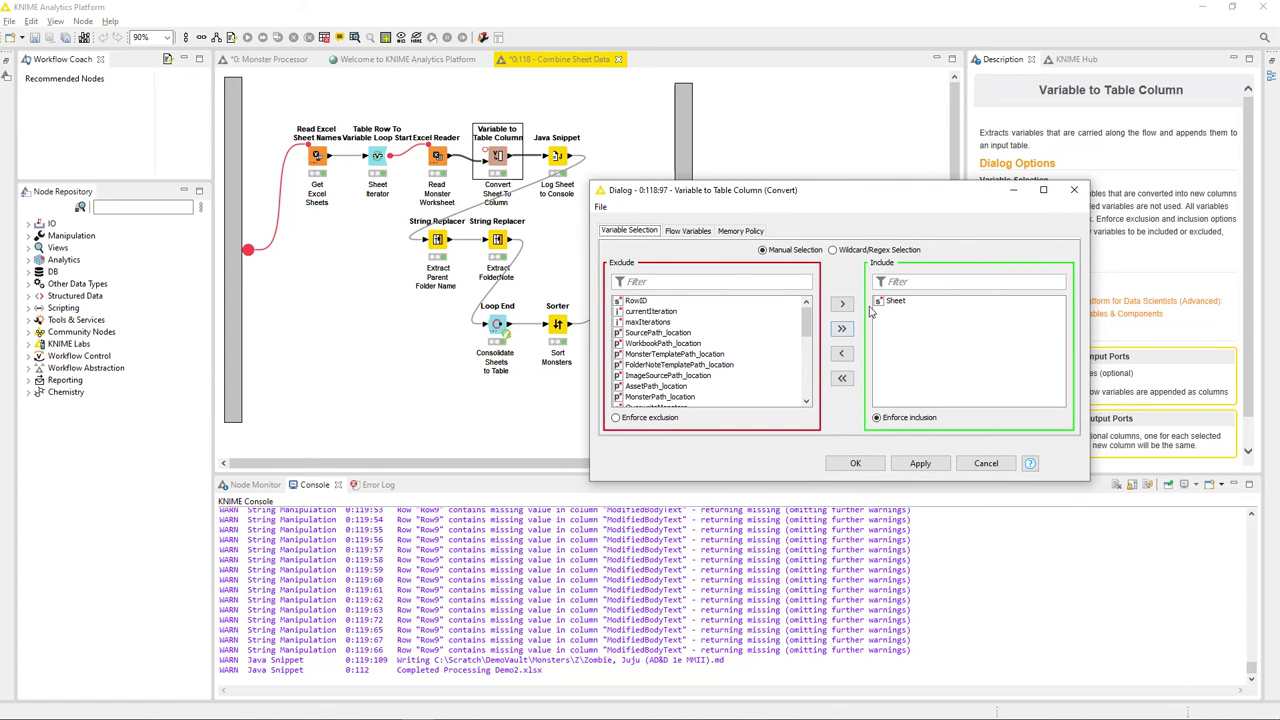
pyautogui.moveTo(886, 309)
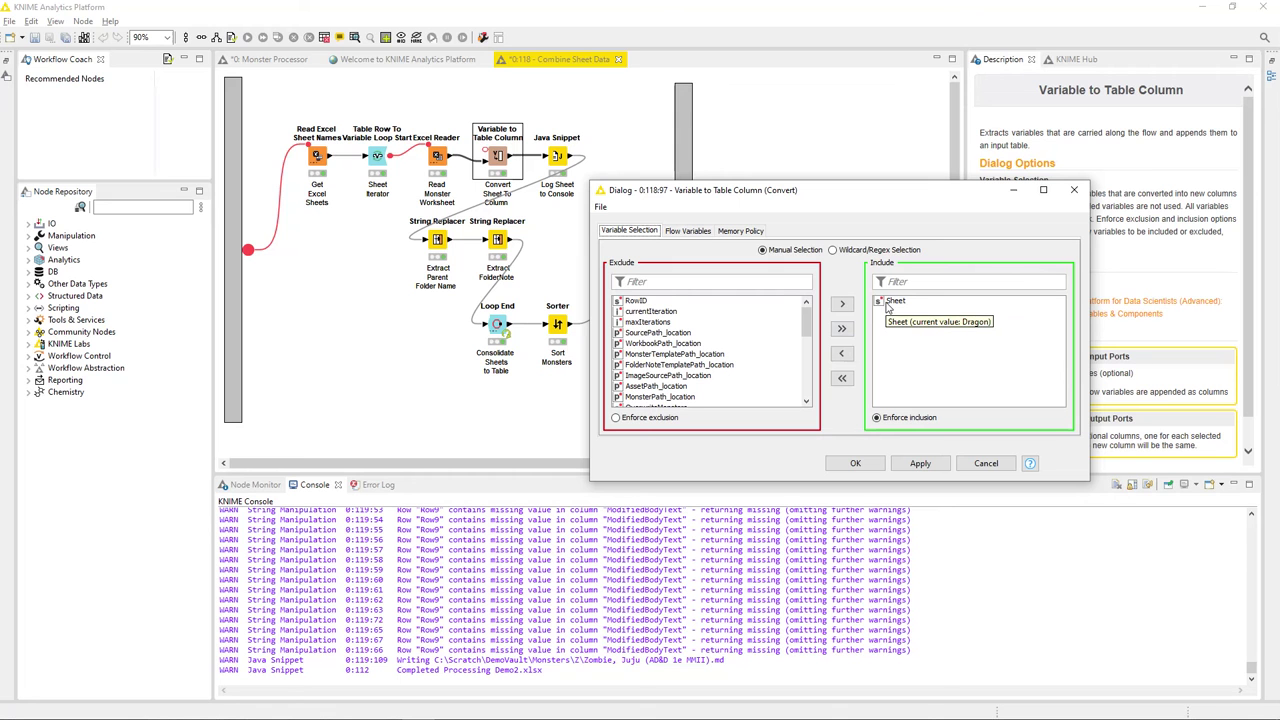
pyautogui.click(986, 463)
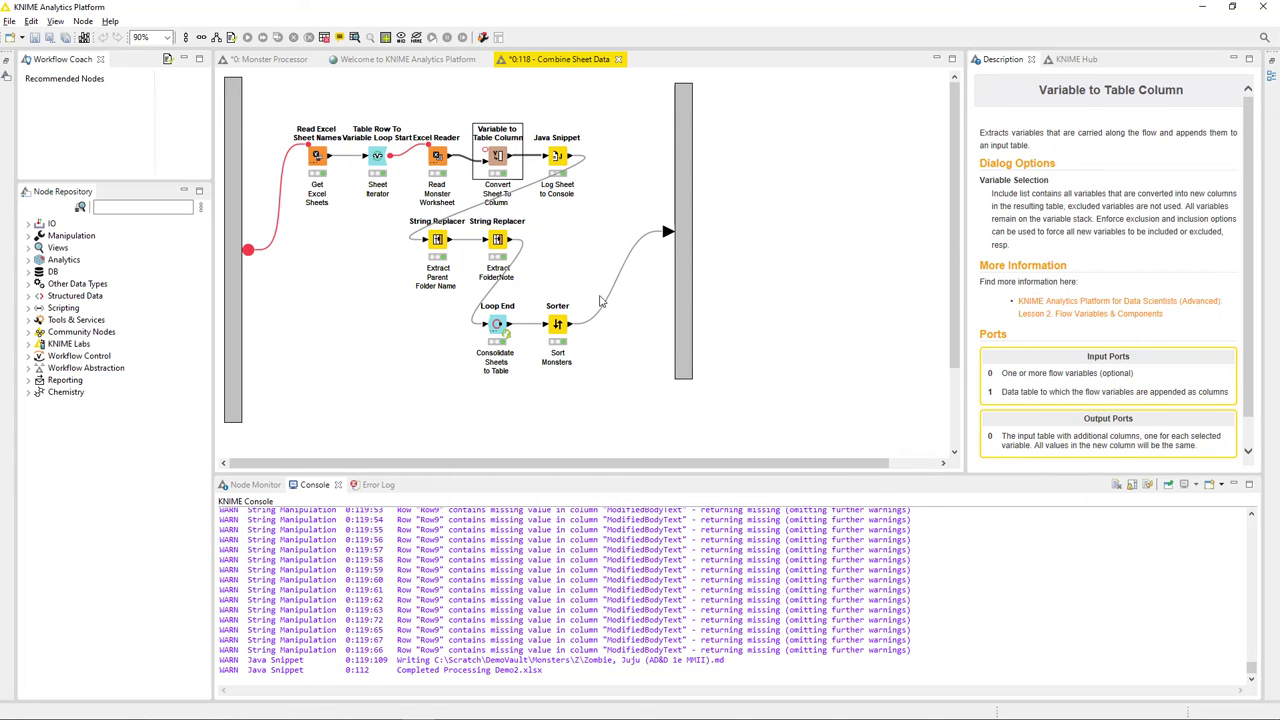
# - Select the Log Sheet to Console Java Snippet node and examine the messages written to the console
pyautogui.click(560, 164)
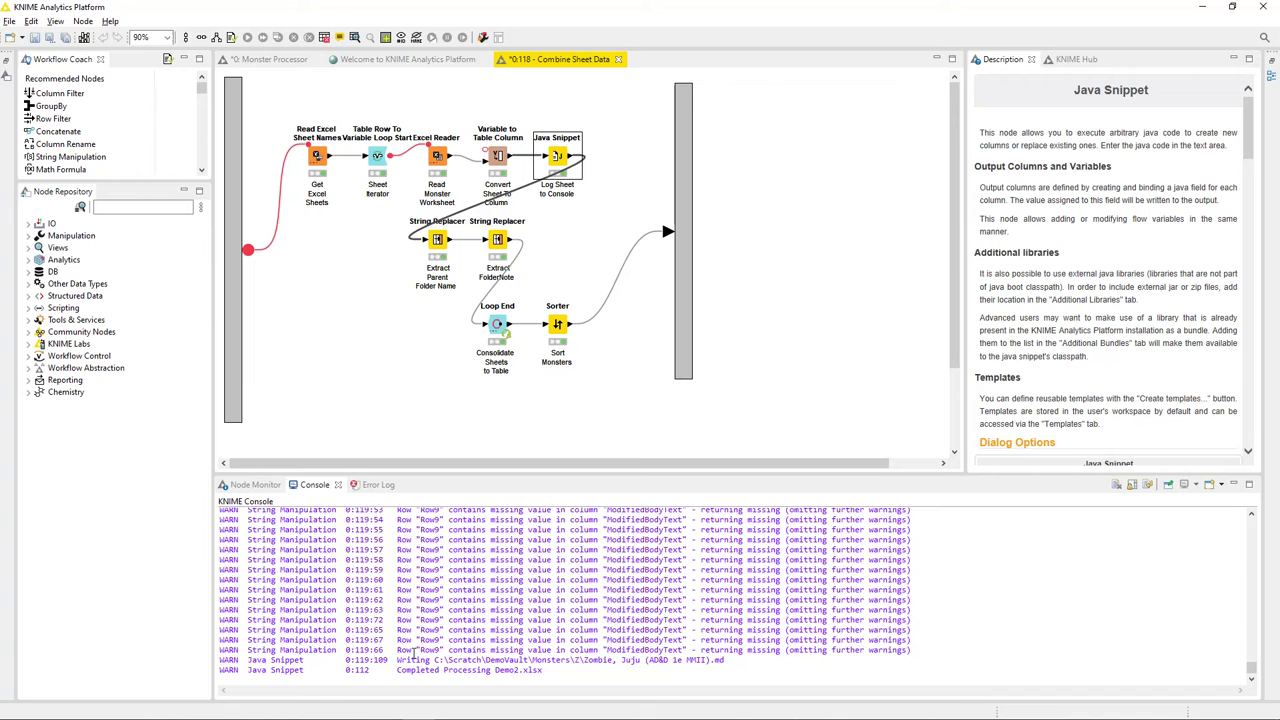
pyautogui.moveTo(397, 660); pyautogui.dragTo(724, 650)
pyautogui.click(693, 580)
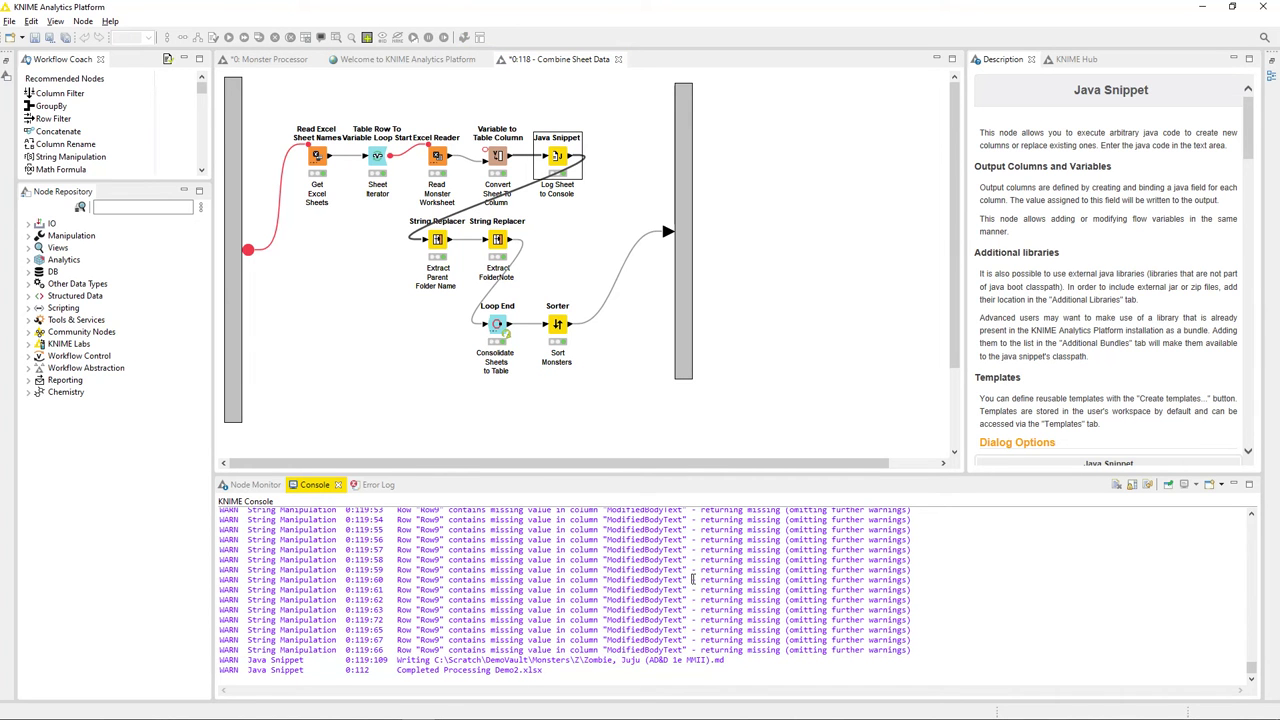
# - Examine the Java Snippet's NodeLogger import and the code that logs the sheet name, then close its configuration without saving
pyautogui.rightClick(558, 155)
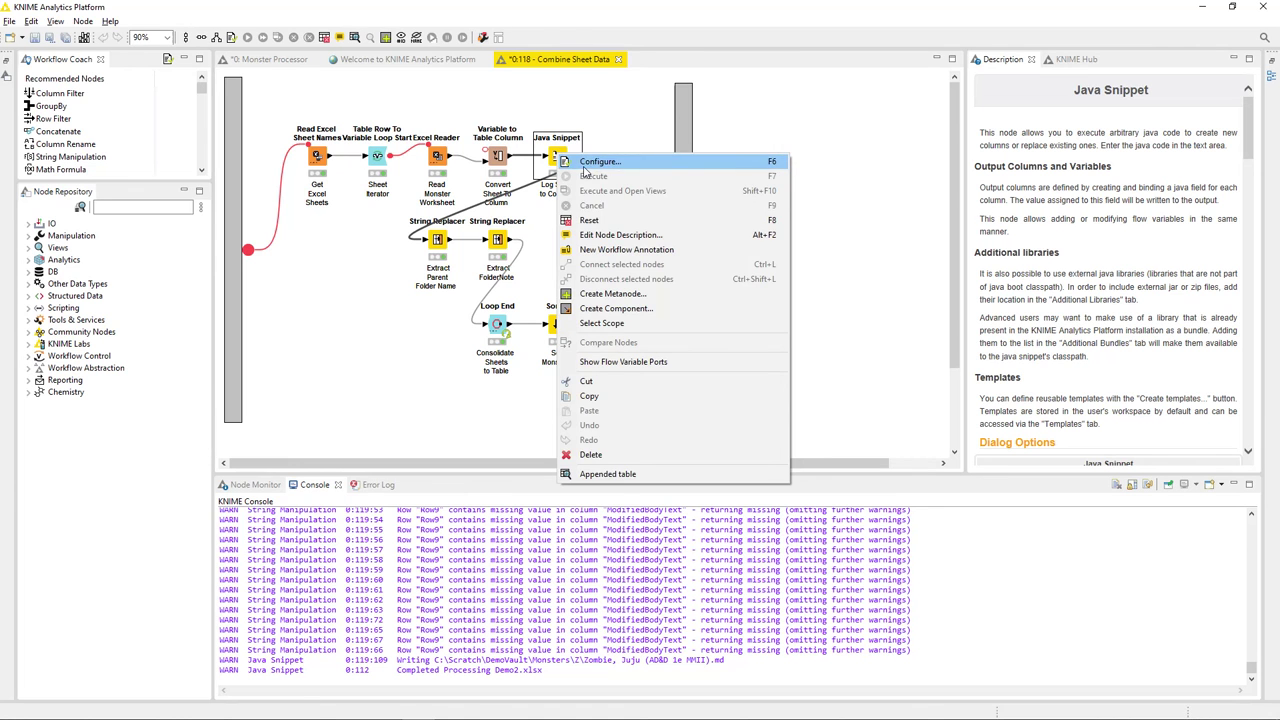
pyautogui.click(589, 162)
pyautogui.click(556, 273)
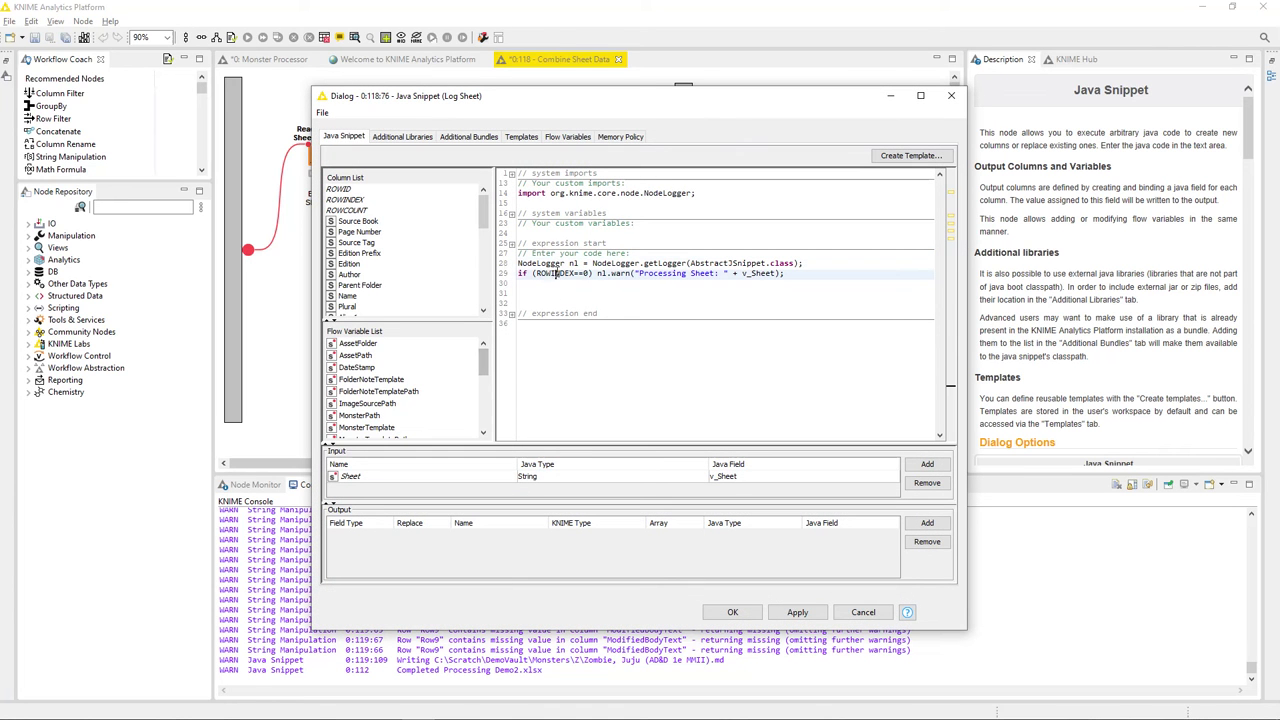
pyautogui.moveTo(697, 193); pyautogui.dragTo(506, 193)
pyautogui.click(702, 193)
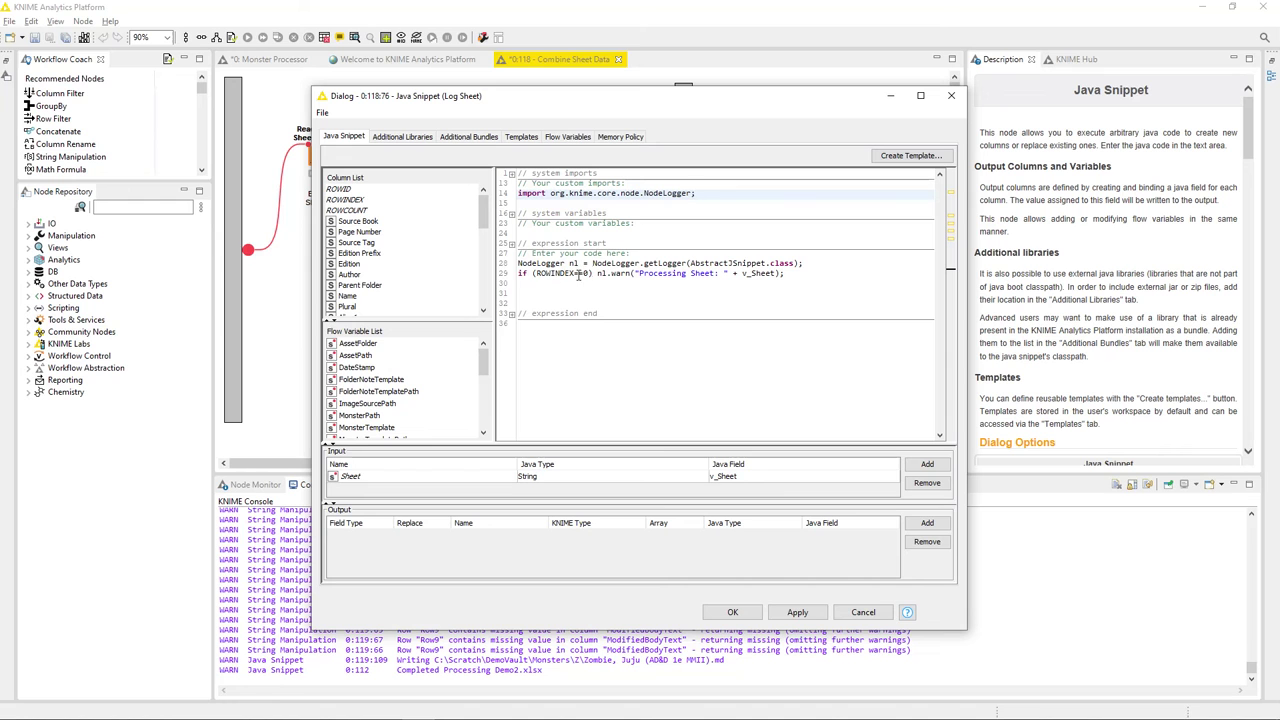
pyautogui.moveTo(537, 266); pyautogui.dragTo(733, 273)
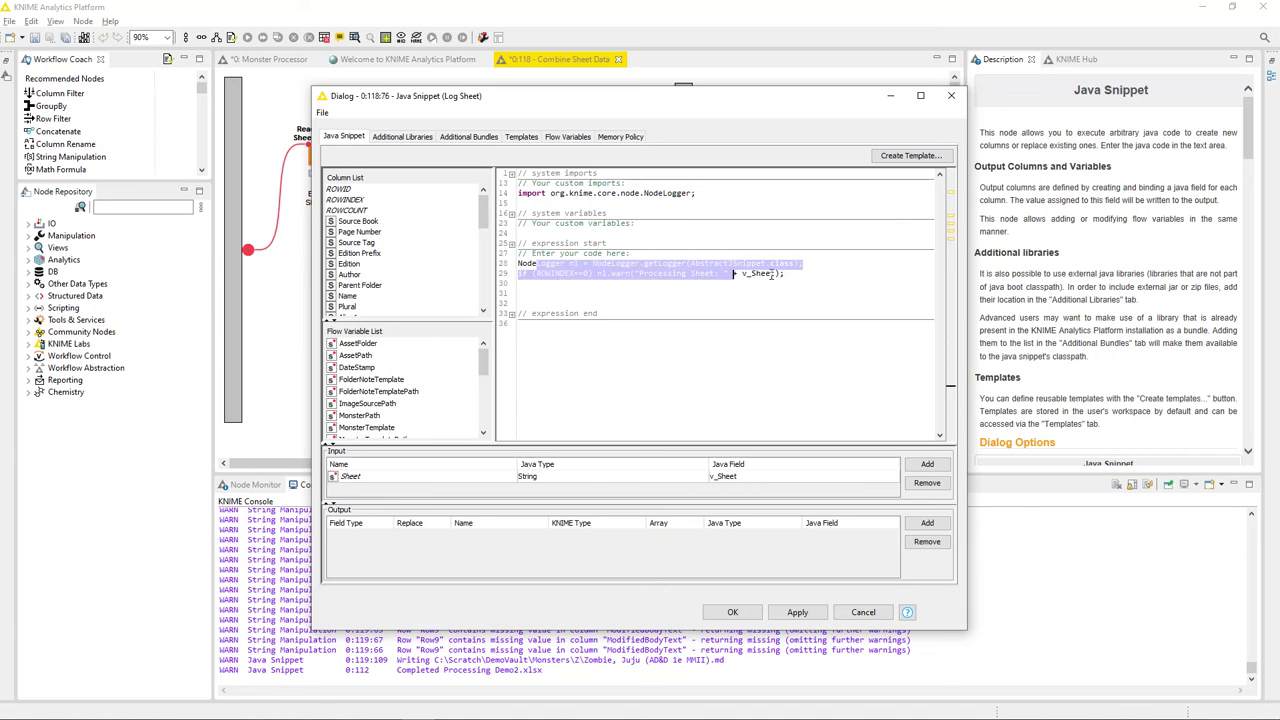
pyautogui.click(793, 273)
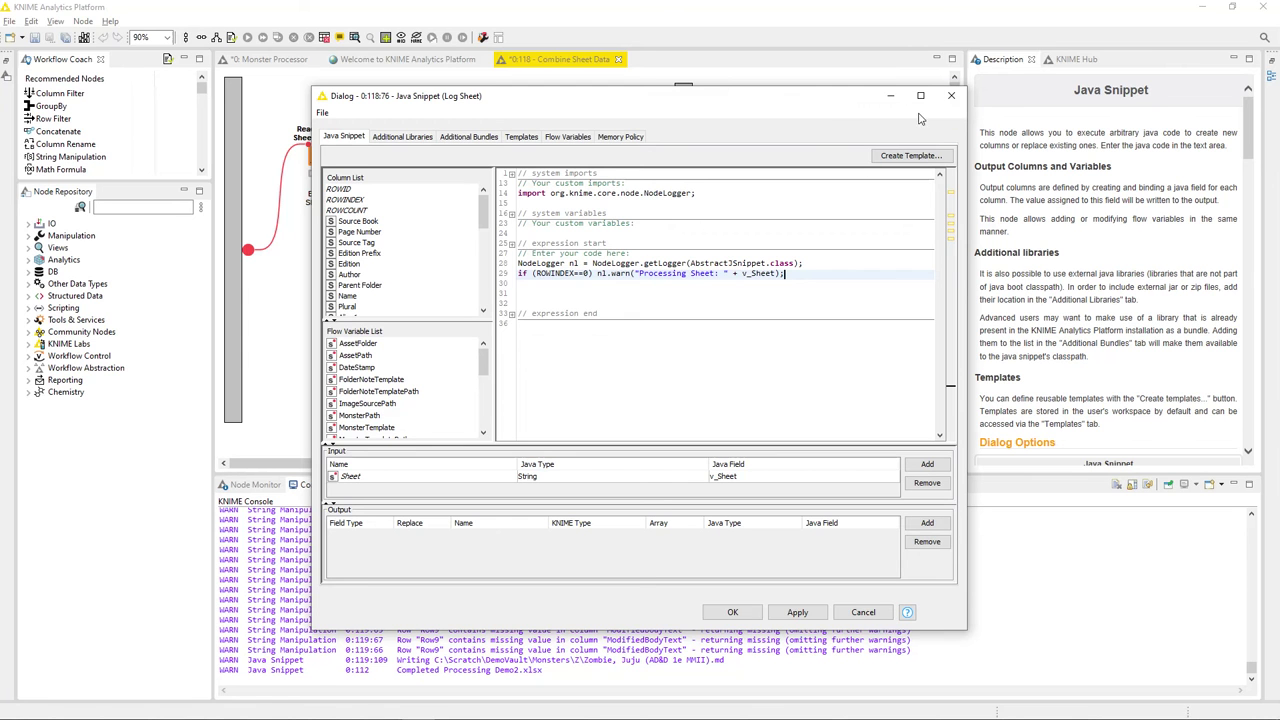
pyautogui.click(951, 95)
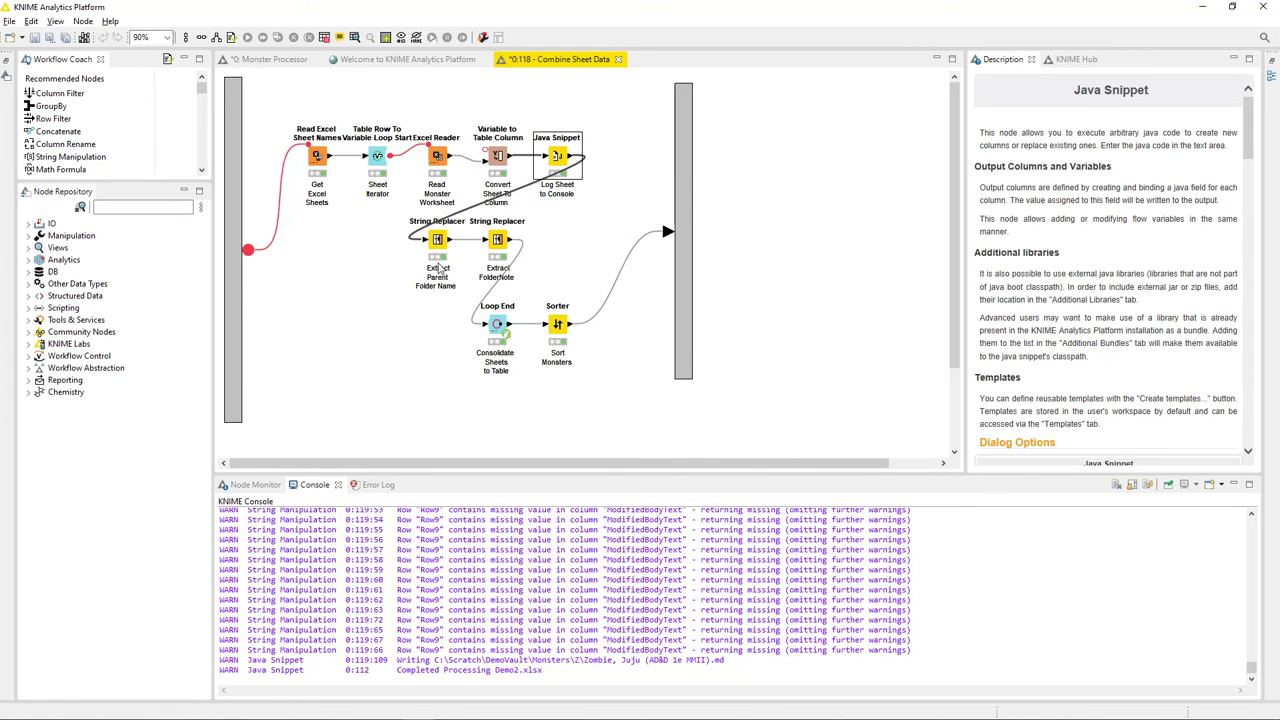
# - Open the Extract Parent Folder Name String Replacer's configuration and widen it to view the target column, pattern and appended column
pyautogui.click(440, 250)
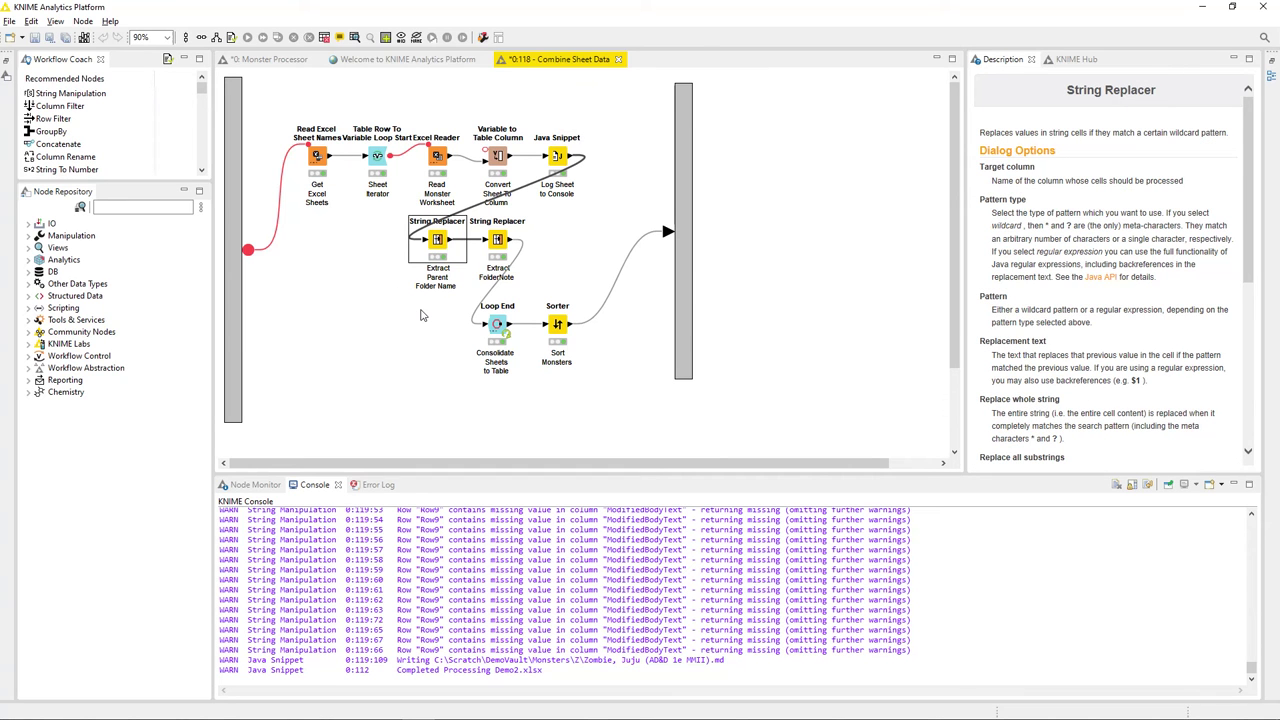
pyautogui.doubleClick(440, 245)
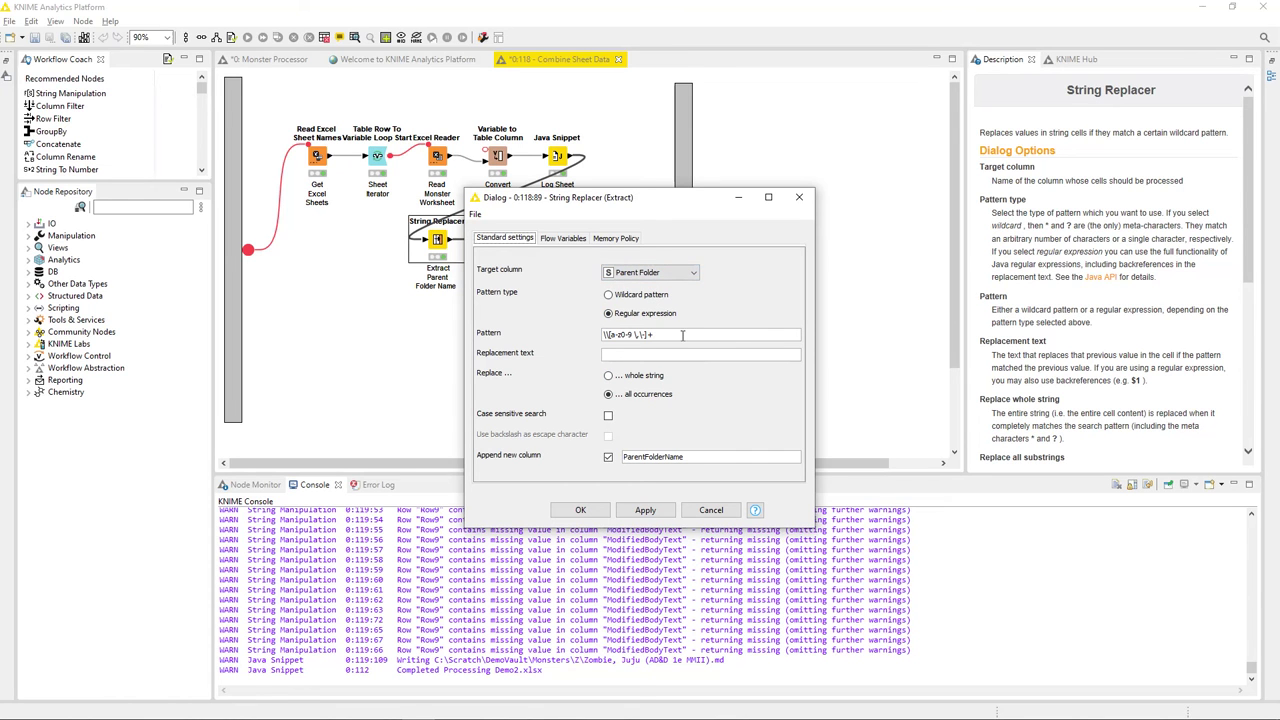
pyautogui.moveTo(815, 398); pyautogui.dragTo(1082, 405)
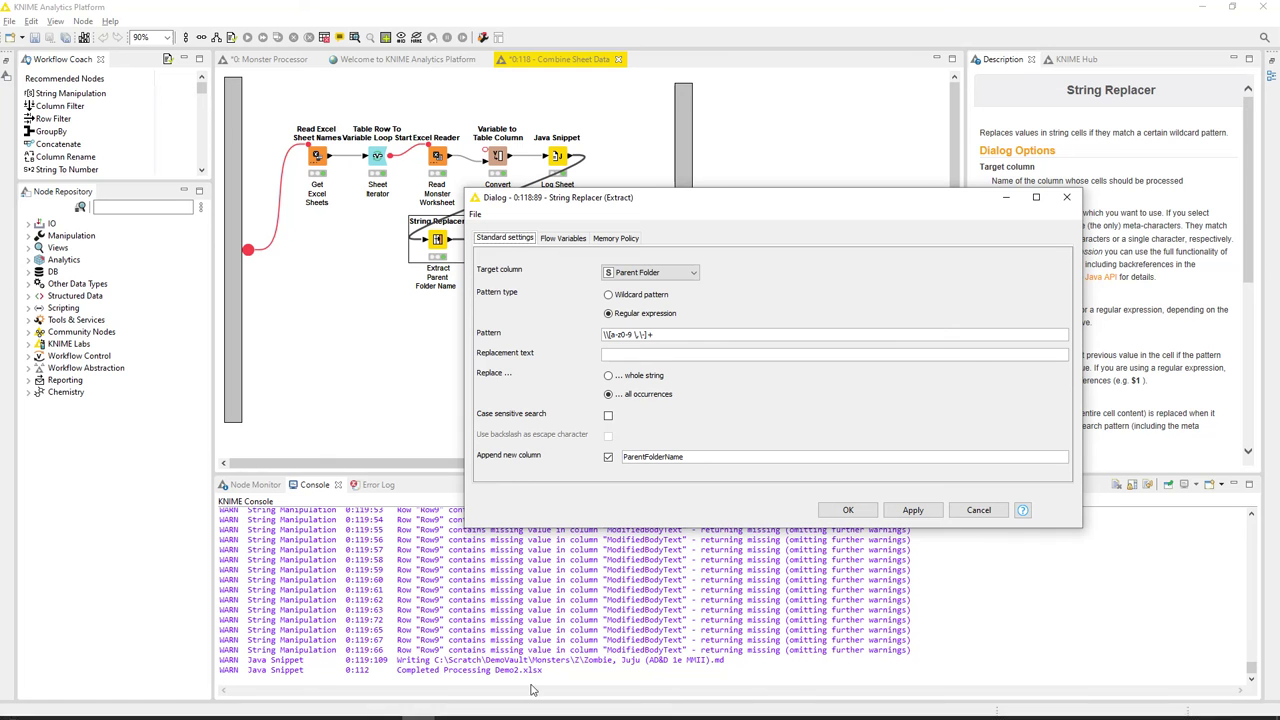
# - Switch to Demo2.xlsx in Excel, compare the Parent Folder formulas on the Monsters and Aspis sheets, and return to KNIME
pyautogui.moveTo(287, 707)
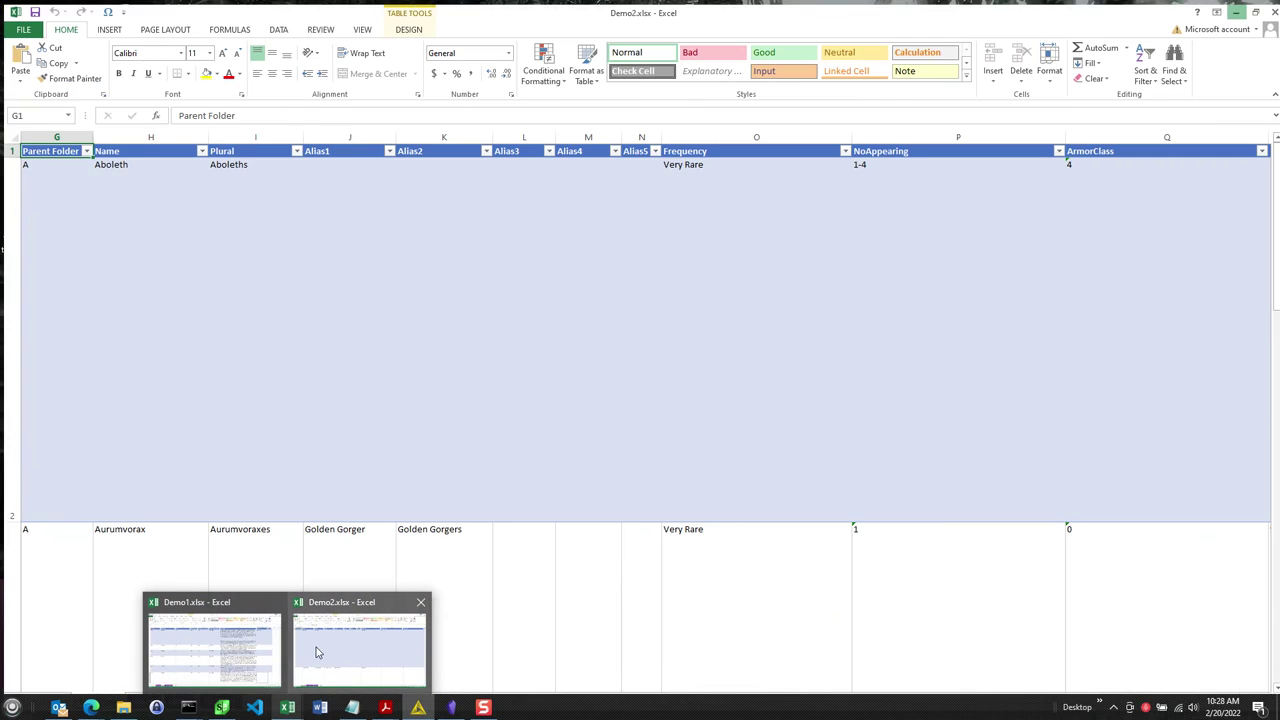
pyautogui.click(316, 651)
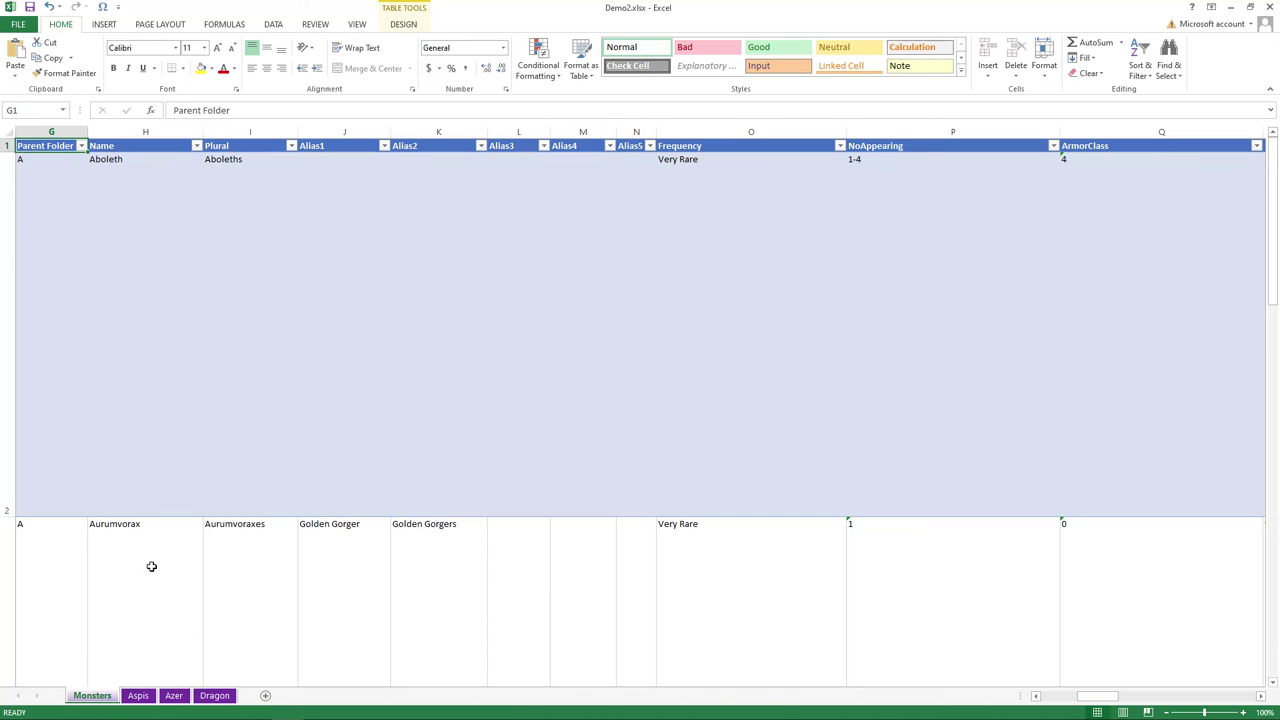
pyautogui.hotkey('ctrl', 'Home')
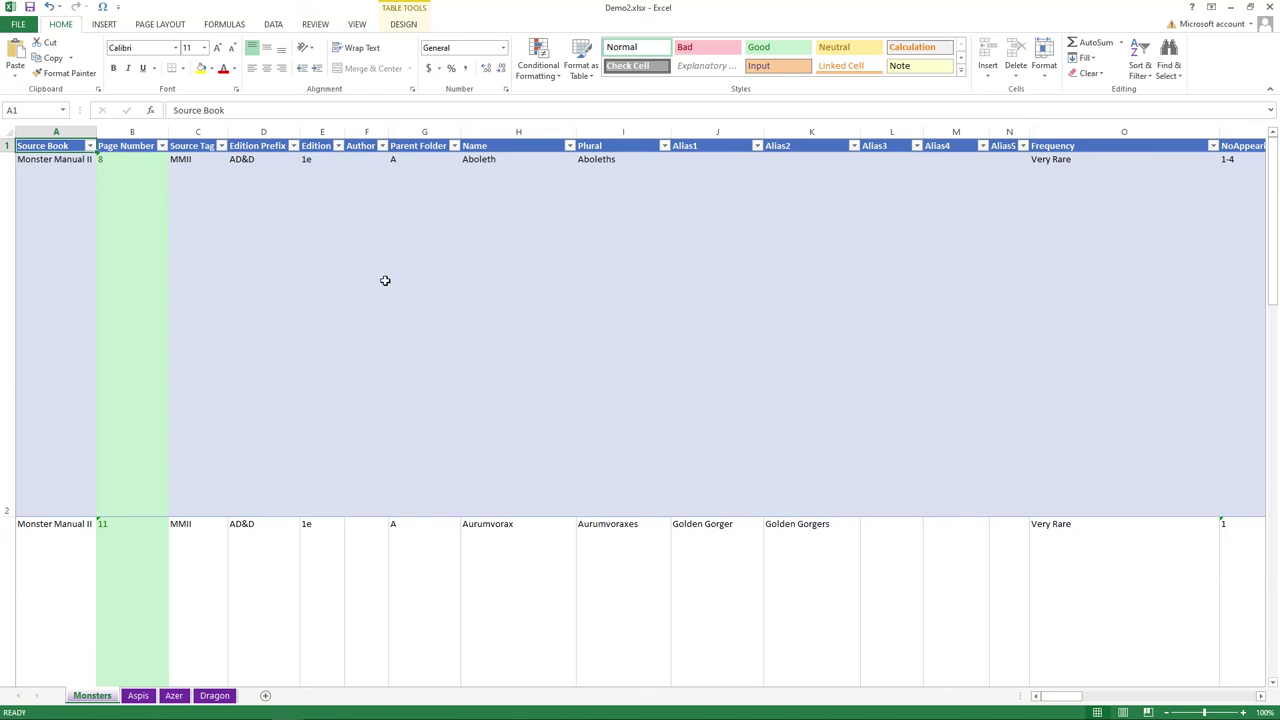
pyautogui.click(413, 248)
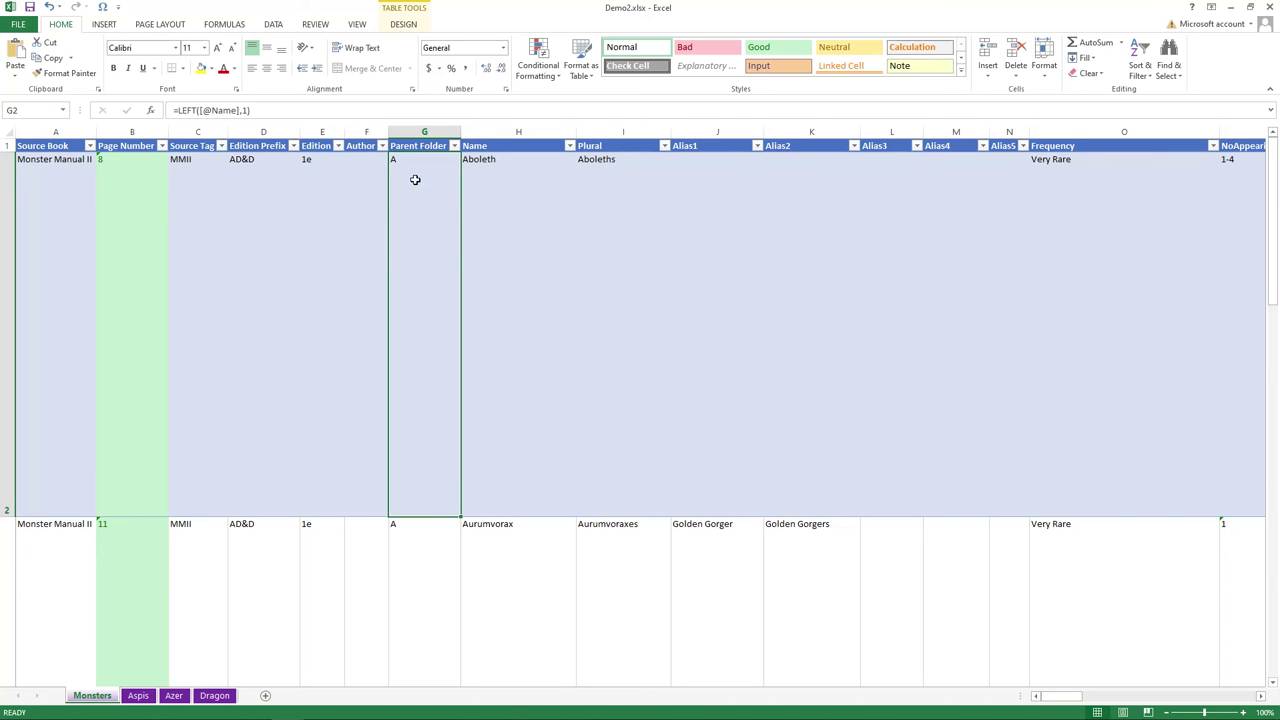
pyautogui.click(138, 695)
pyautogui.click(334, 220)
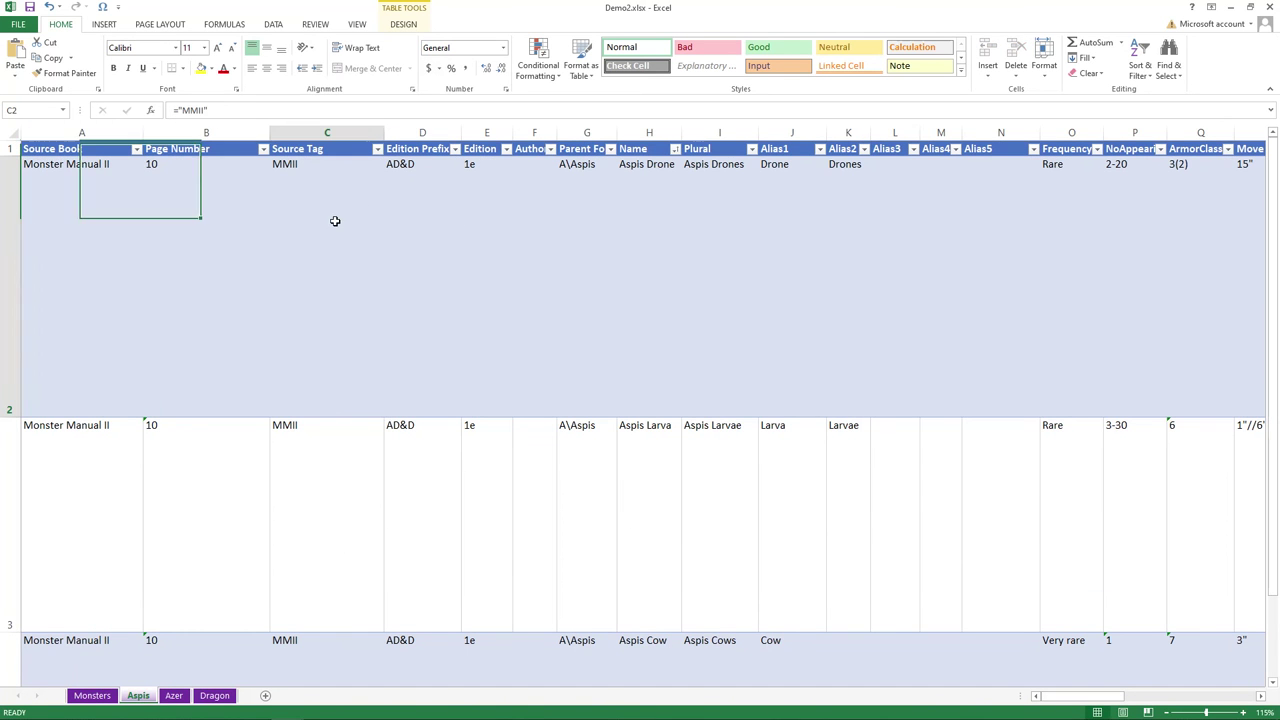
pyautogui.click(582, 221)
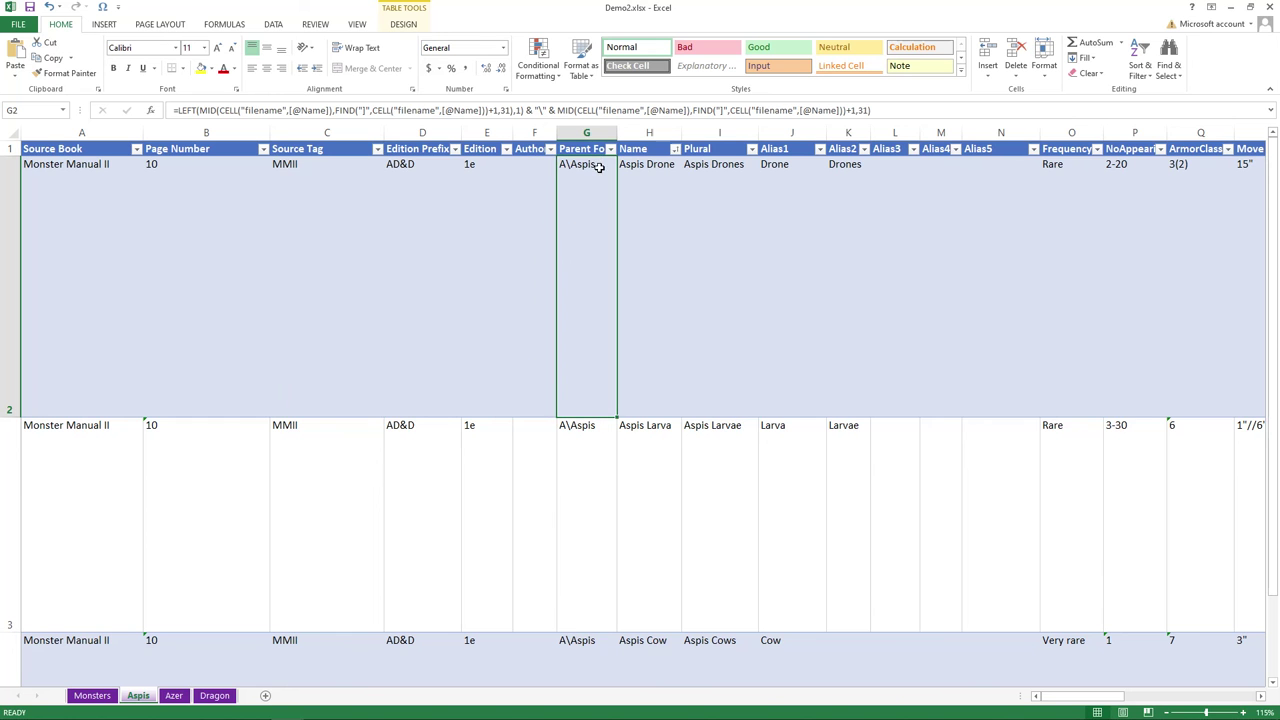
pyautogui.hotkey('alt', 'Tab')
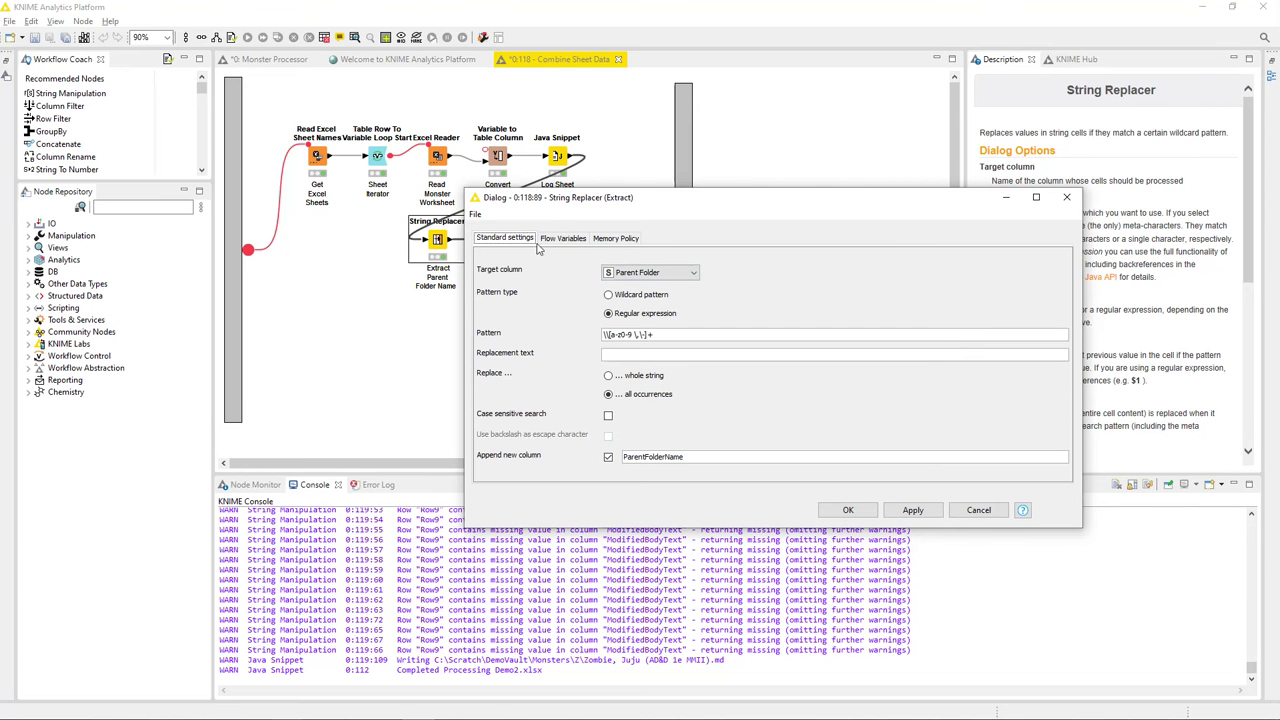
# - Check the Extract Parent Folder Name String Replacer's flow variables and standard settings, then close its configuration without saving
pyautogui.click(552, 240)
pyautogui.click(515, 238)
pyautogui.click(984, 512)
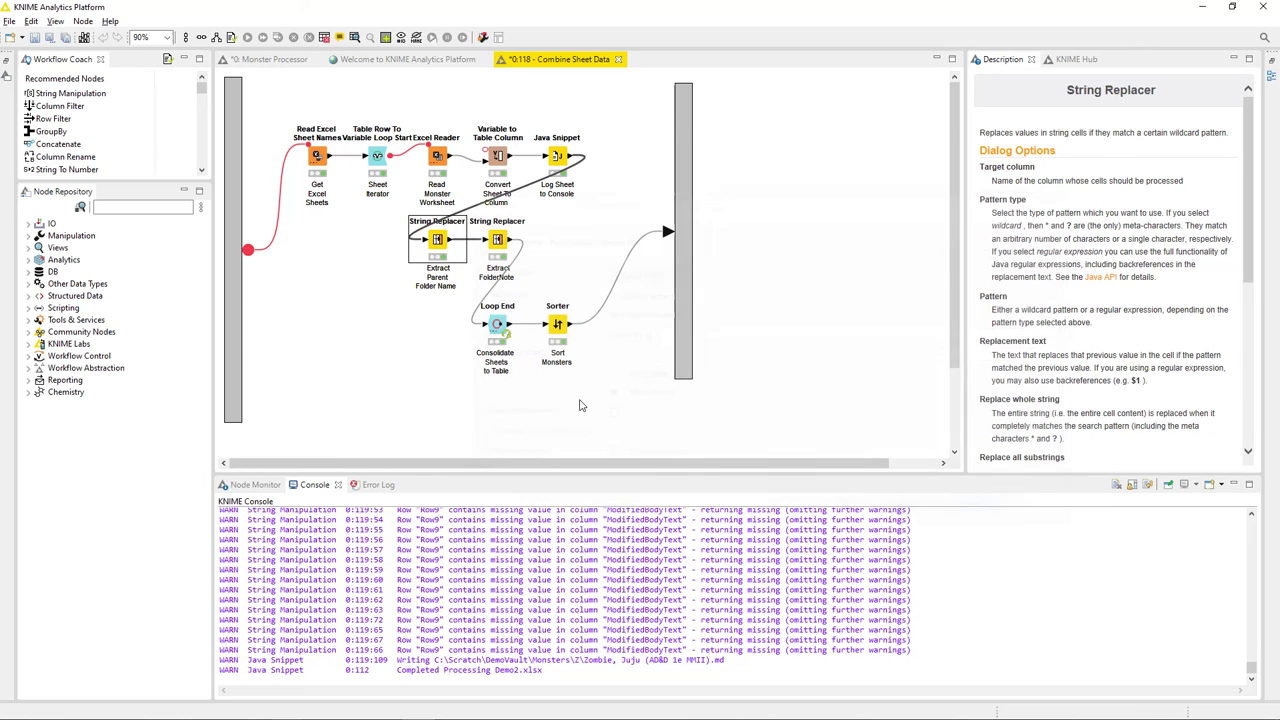
# - View the Extract Parent Folder Name node's output table, examine the appended parent folder column beside the Sheet column, and close the table
pyautogui.rightClick(434, 256)
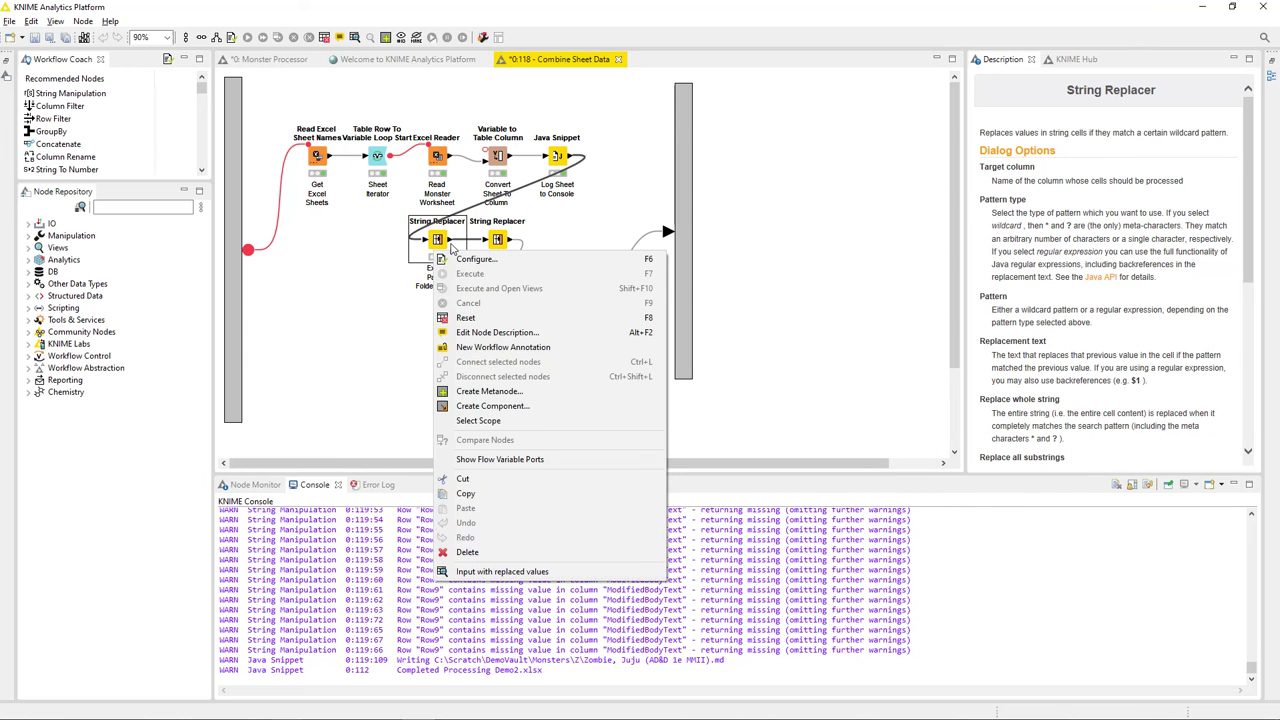
pyautogui.click(470, 578)
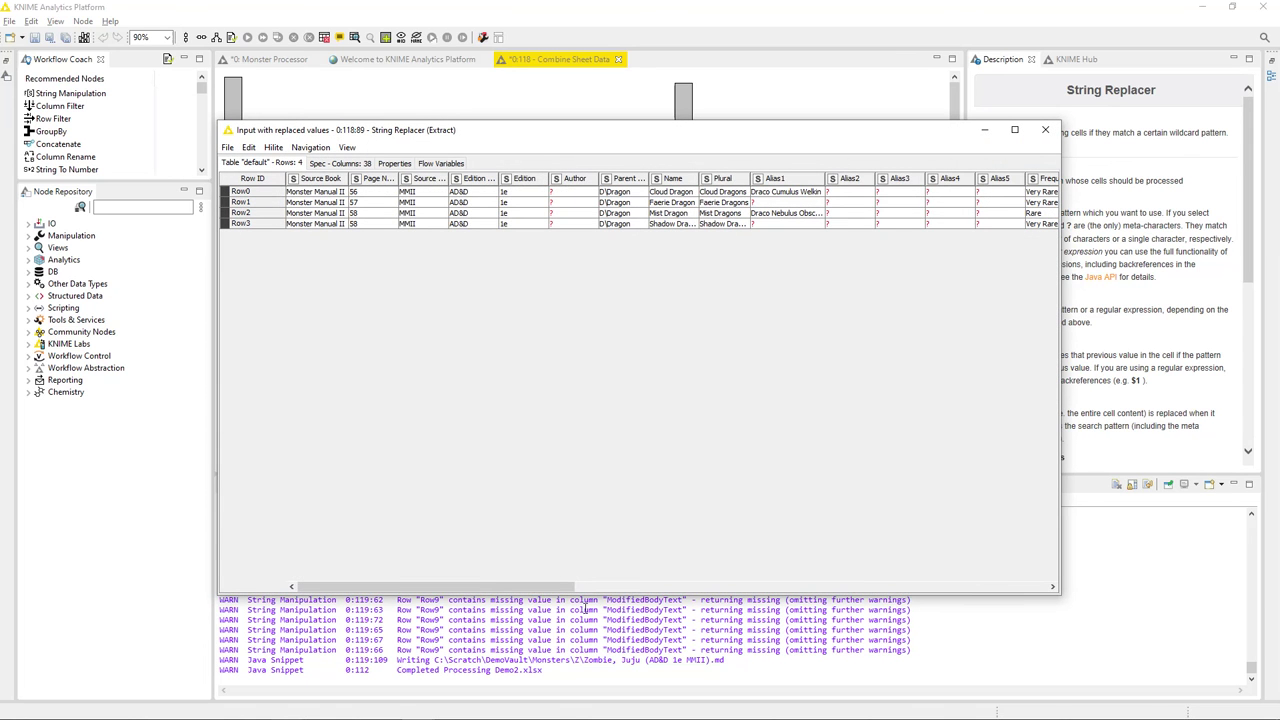
pyautogui.moveTo(535, 592); pyautogui.dragTo(1023, 582)
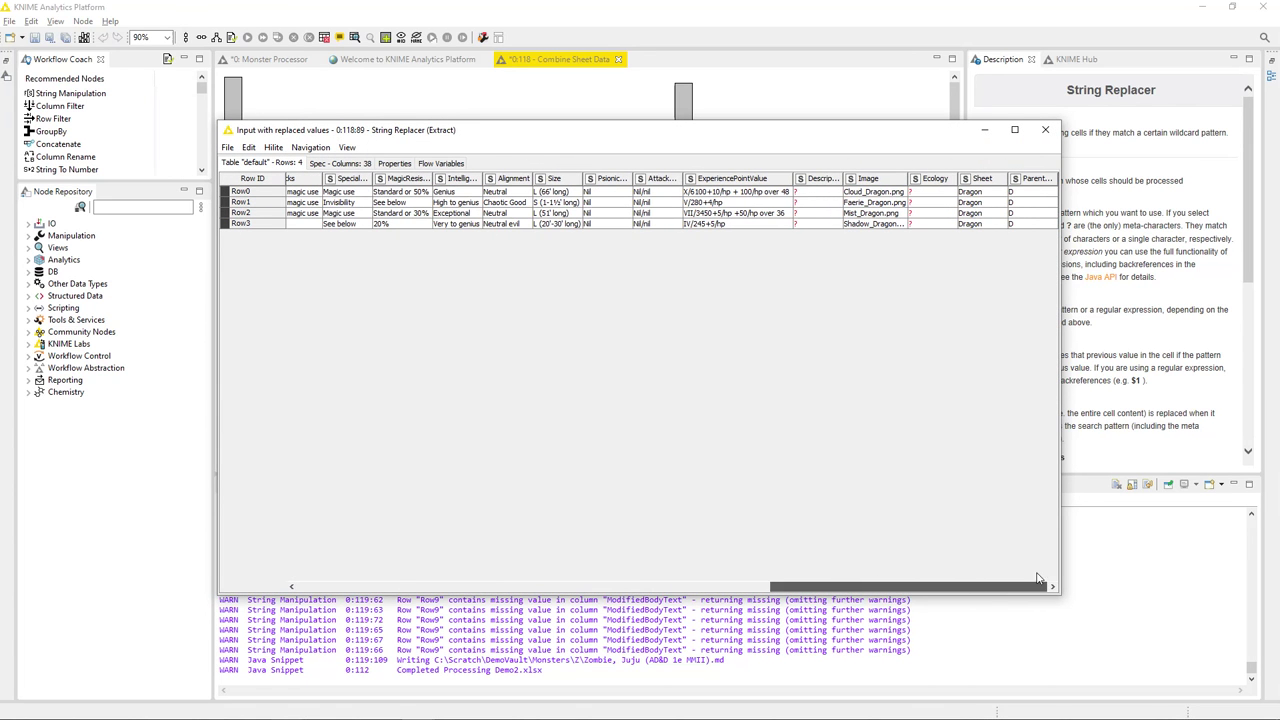
pyautogui.moveTo(1060, 185); pyautogui.dragTo(1260, 179)
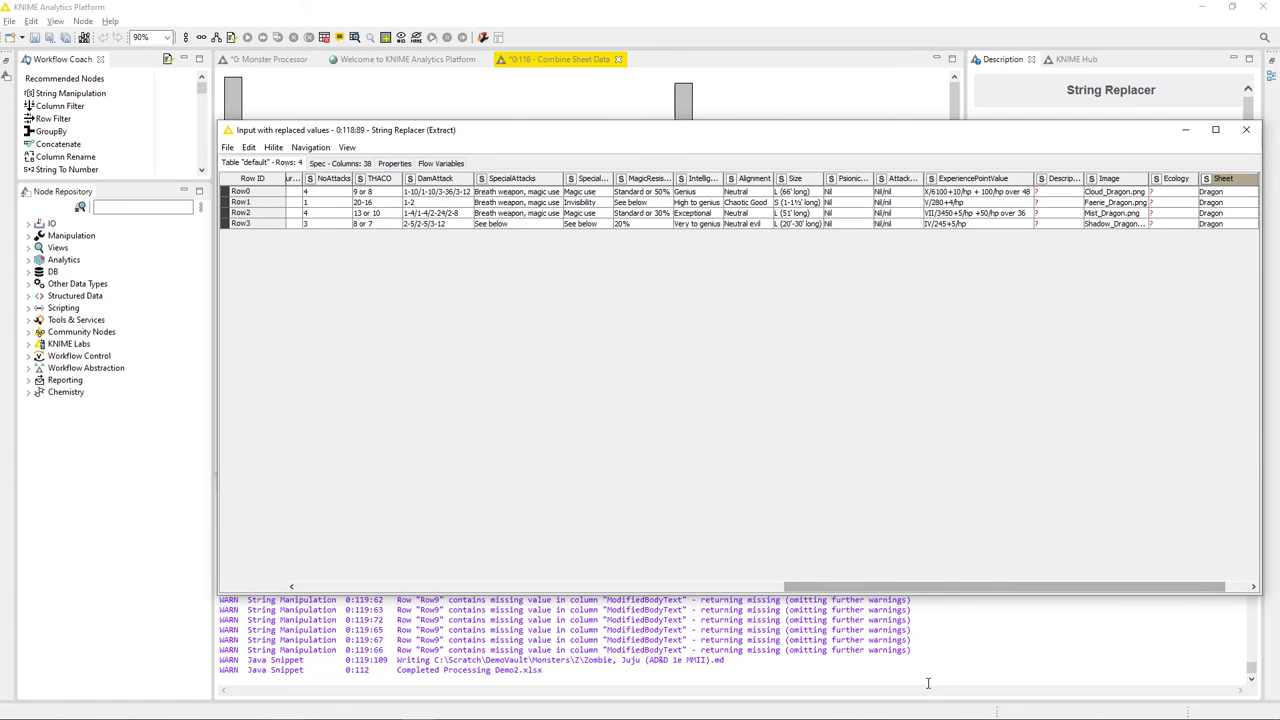
pyautogui.hscroll(2, 842, 568)
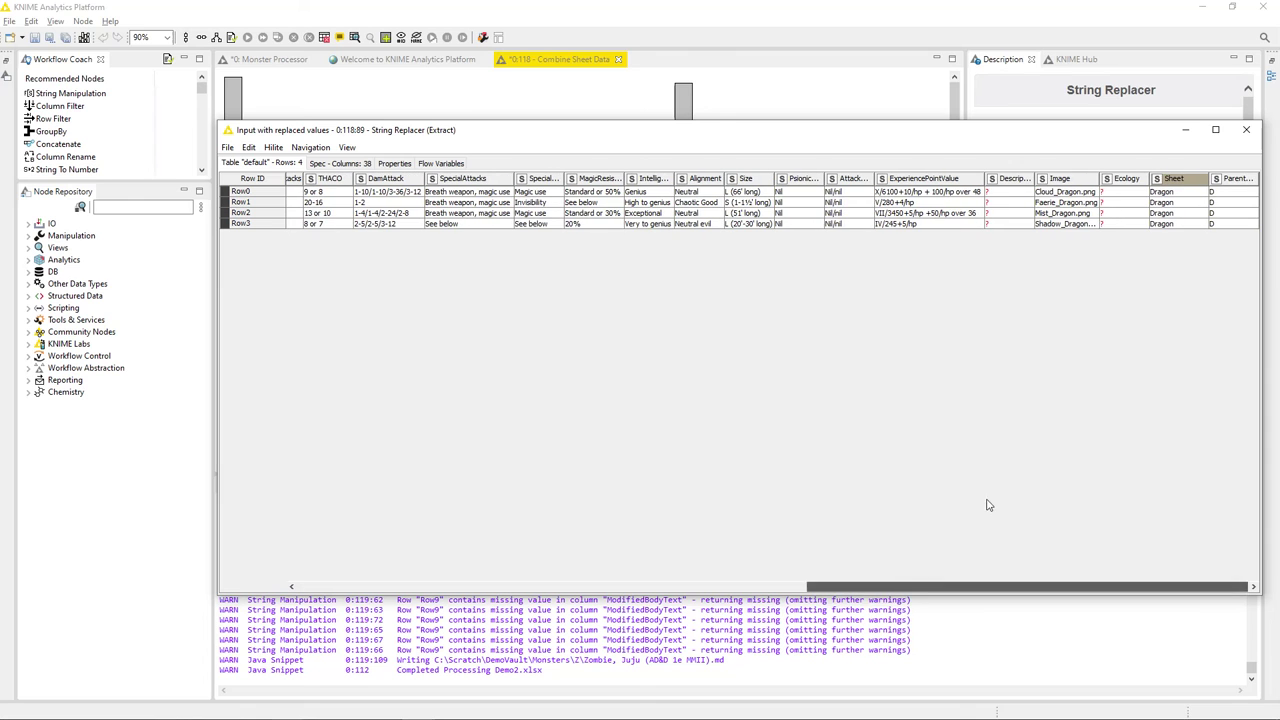
pyautogui.click(1238, 180)
pyautogui.click(1147, 155)
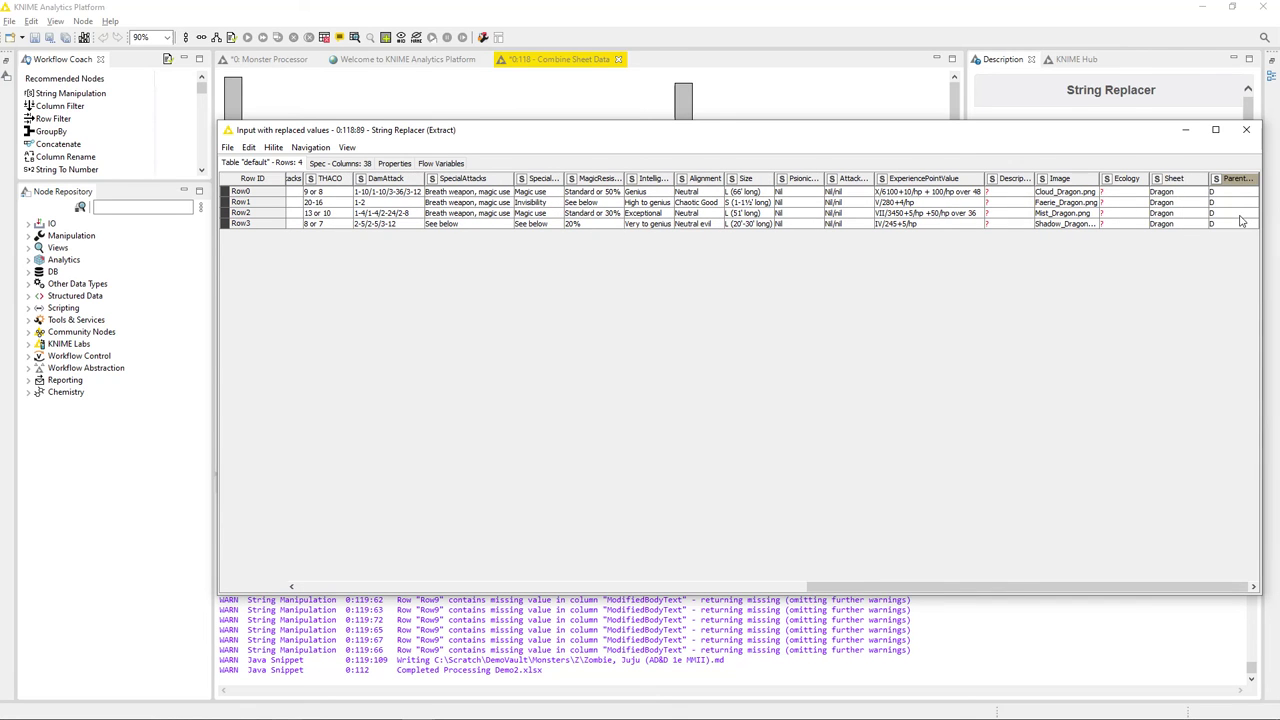
pyautogui.click(1246, 130)
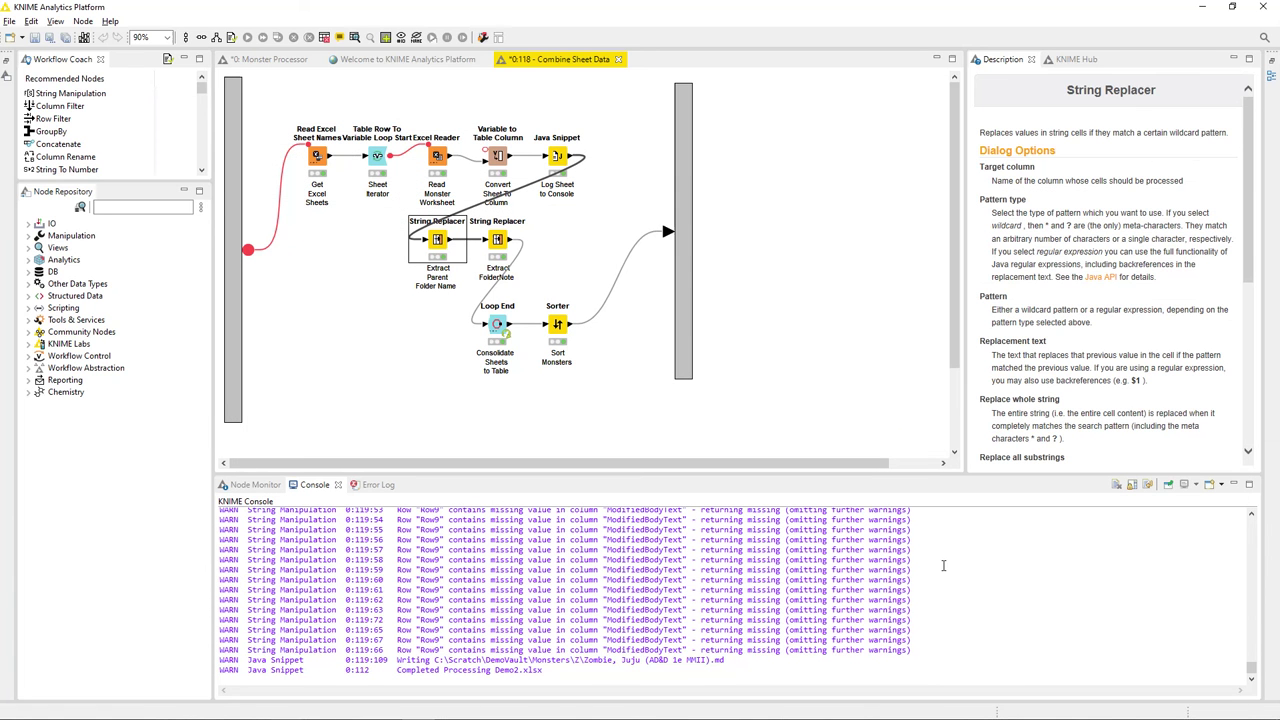
# - Open the Extract FolderNote String Replacer's configuration, examine its regular expression pattern and appended column, and close it without saving
pyautogui.click(500, 250)
pyautogui.rightClick(499, 247)
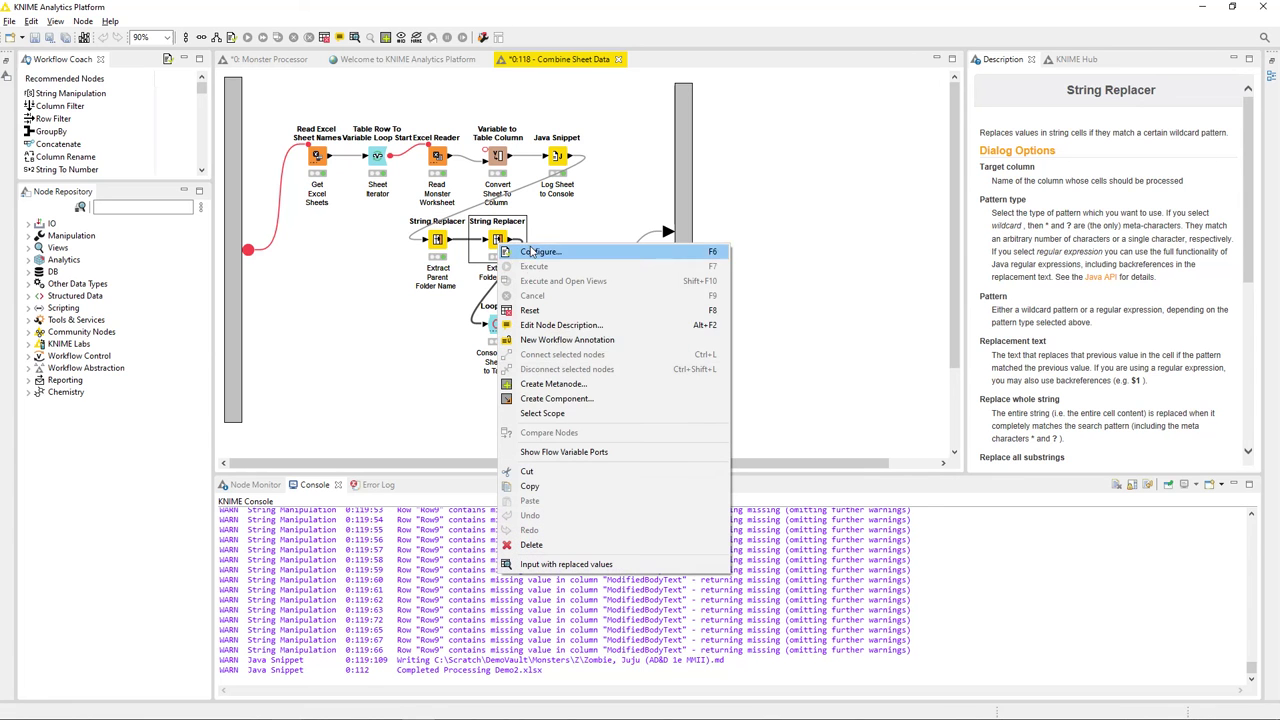
pyautogui.click(535, 253)
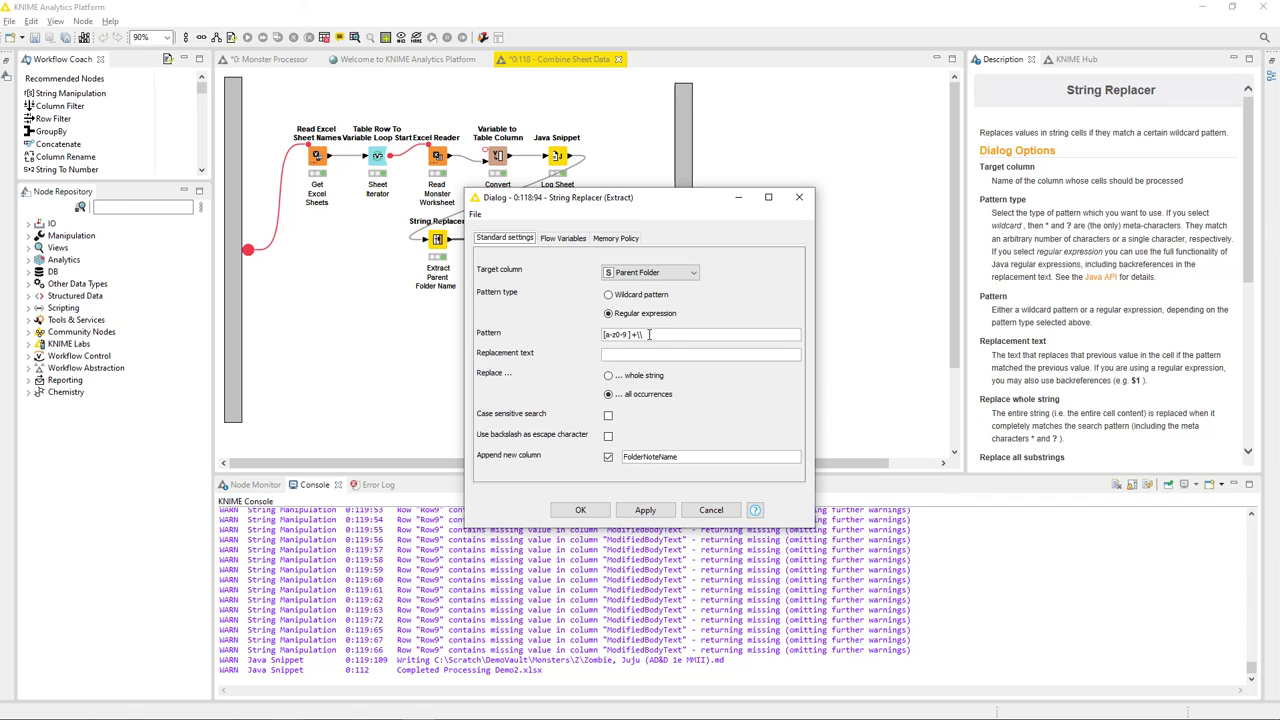
pyautogui.click(647, 338)
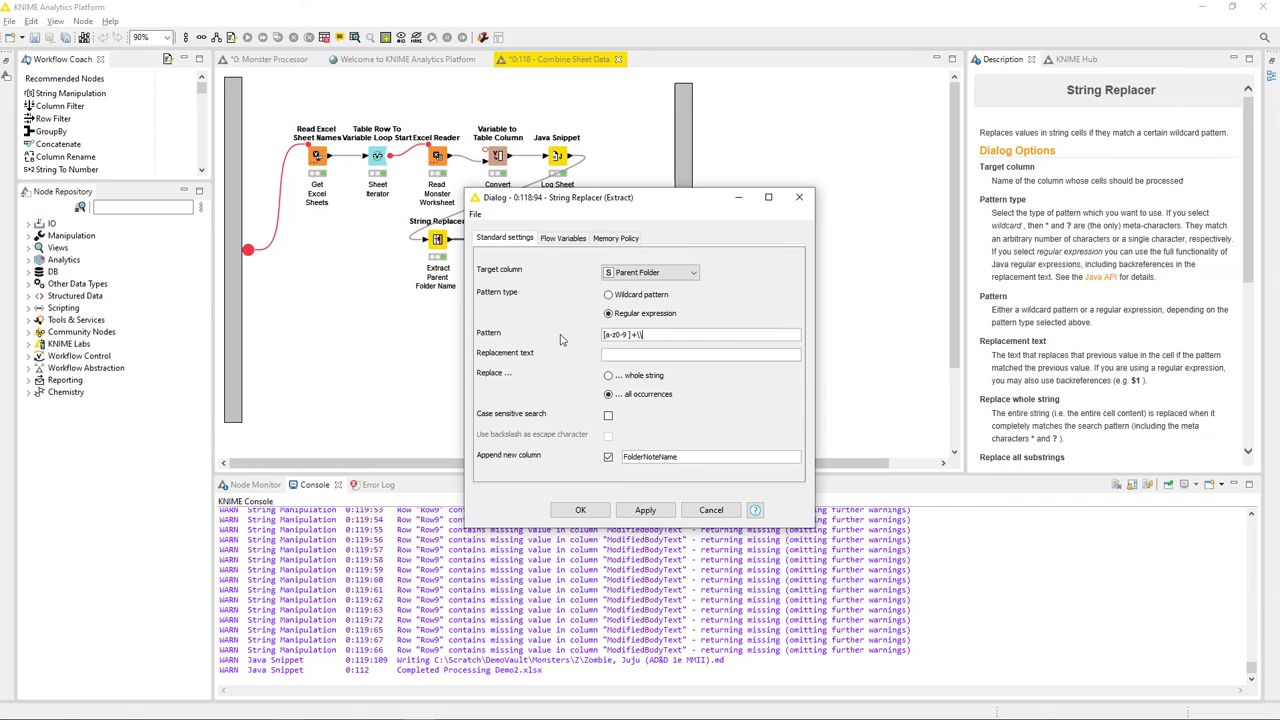
pyautogui.click(686, 512)
# - Reopen the Extract Parent Folder Name node's configuration, examine its pattern and replacement text for comparison, and cancel
pyautogui.click(440, 251)
pyautogui.doubleClick(440, 251)
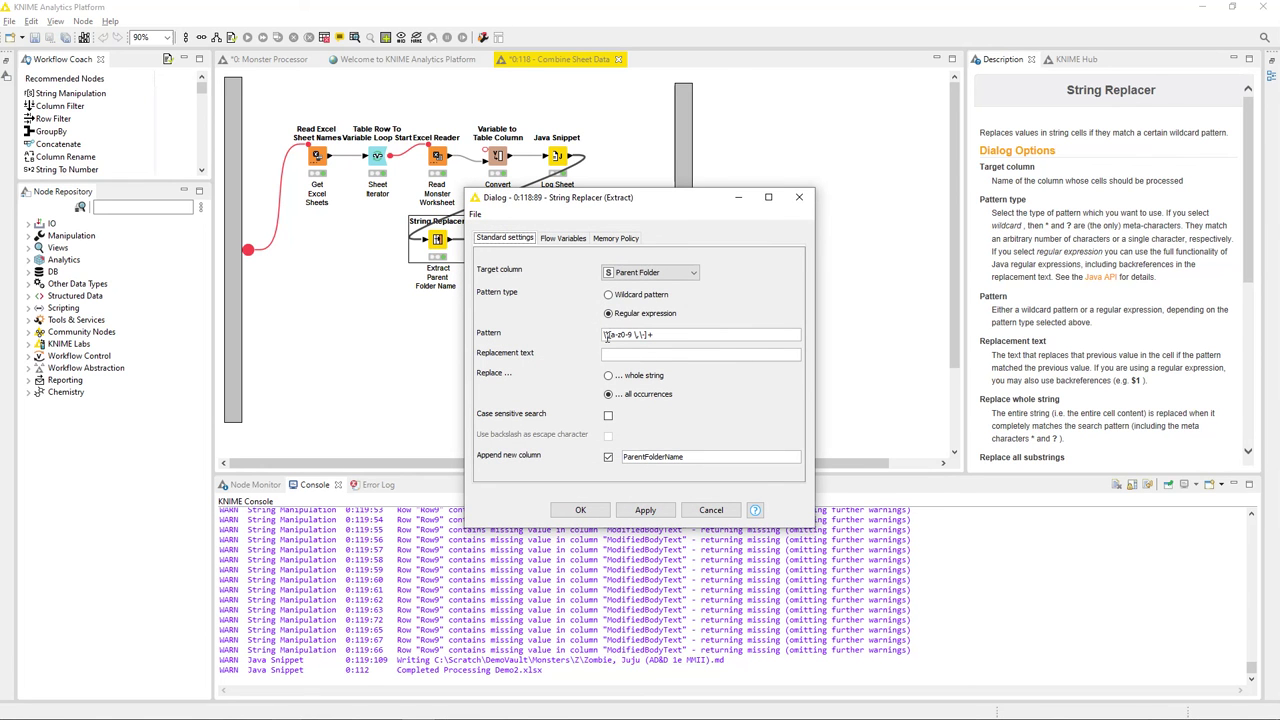
pyautogui.moveTo(604, 334); pyautogui.dragTo(681, 331)
pyautogui.click(624, 355)
pyautogui.click(710, 511)
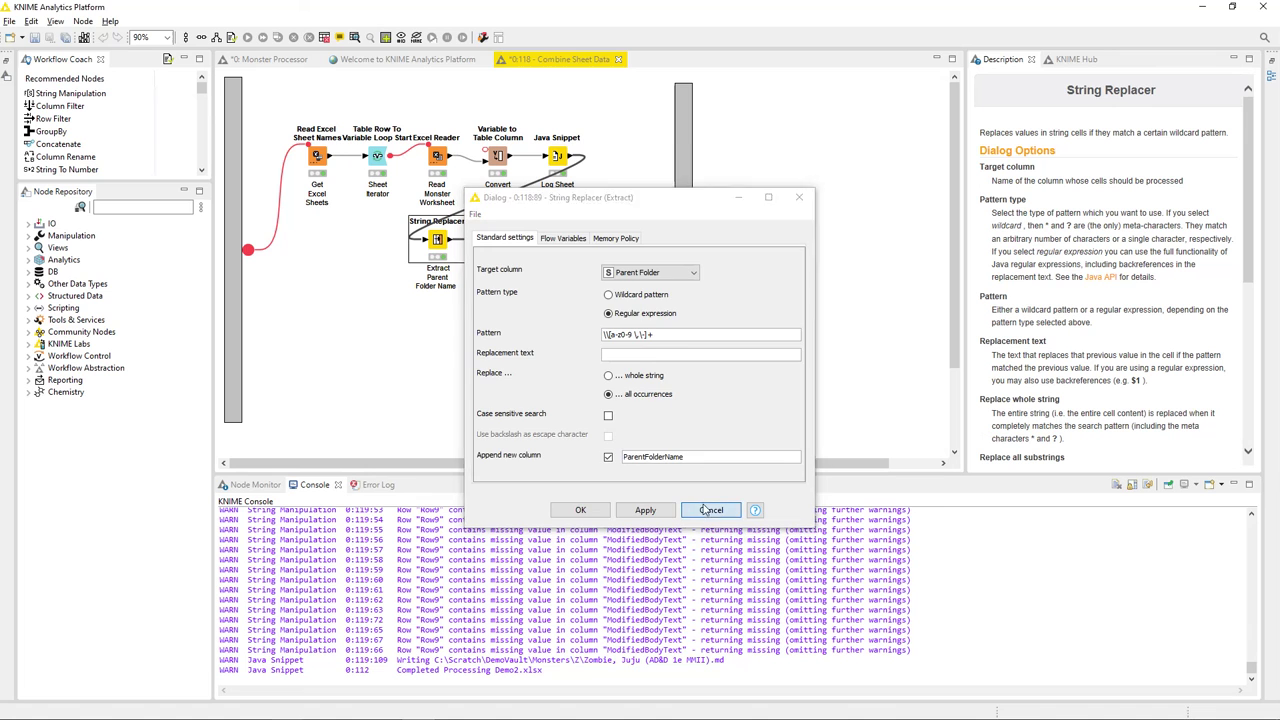
# - Return to the Extract FolderNote node's configuration, review how its pattern and replacement text strip the parent folder, and cancel
pyautogui.click(497, 240)
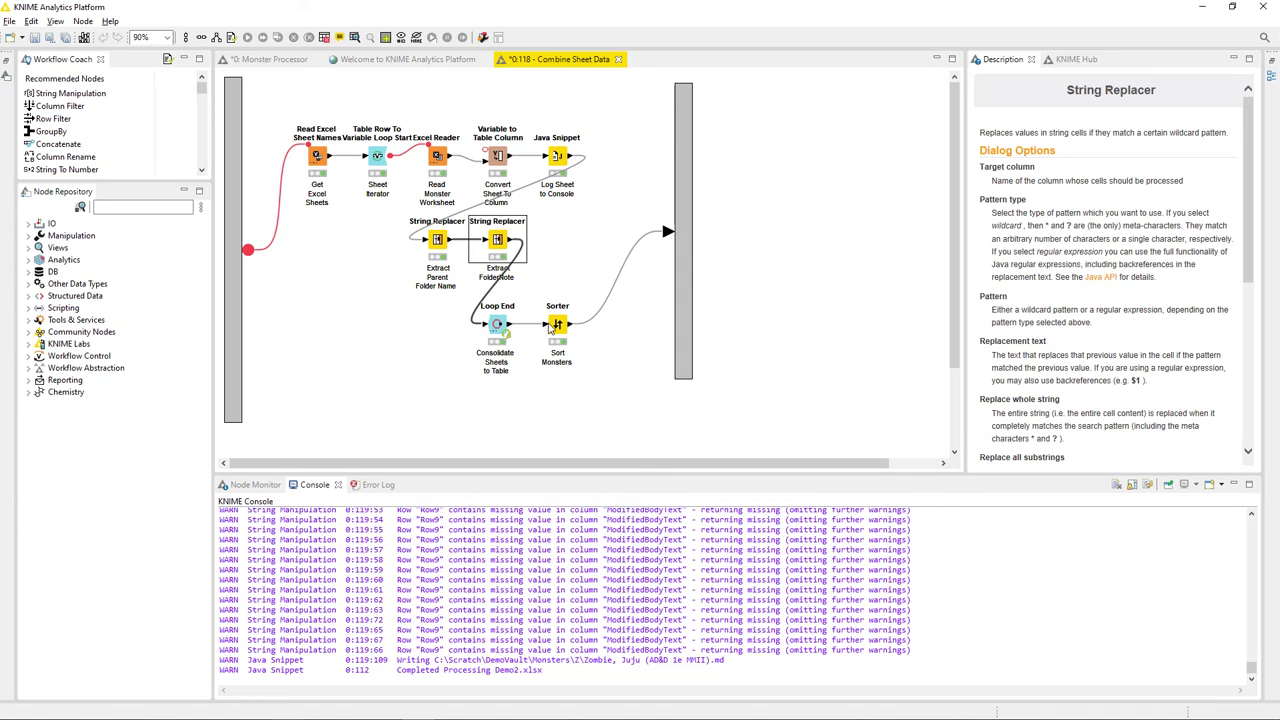
pyautogui.doubleClick(503, 246)
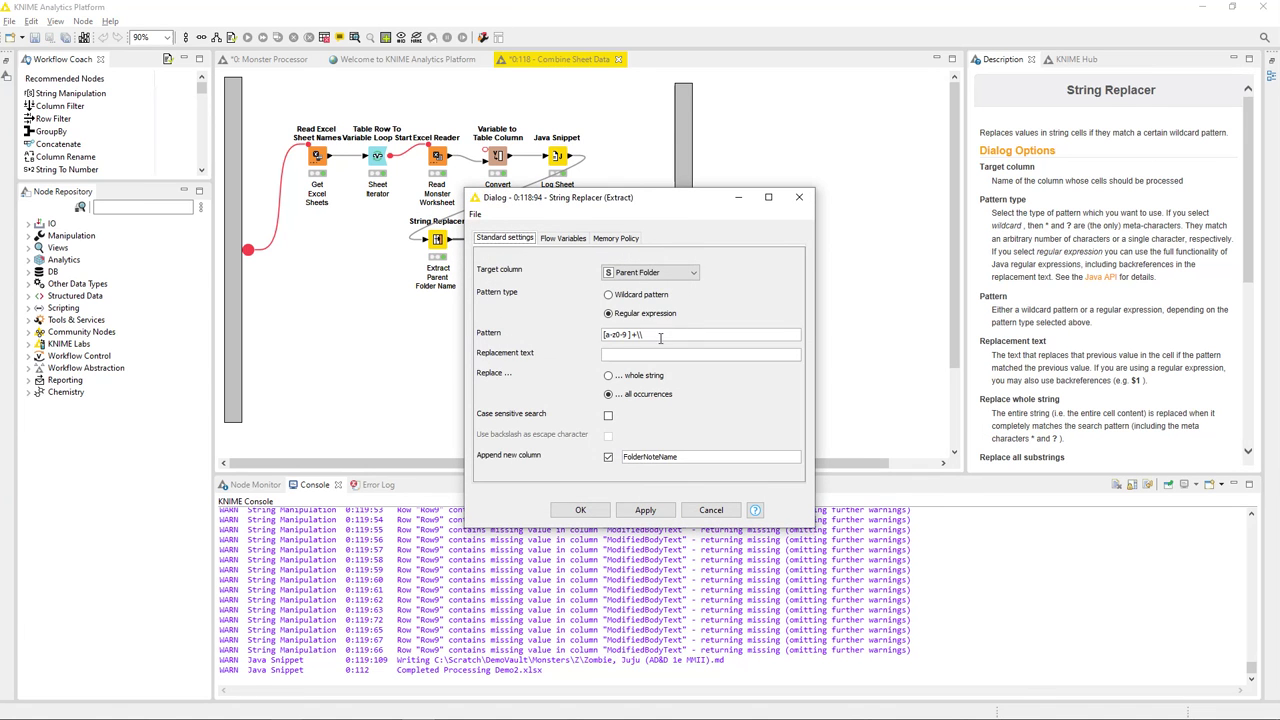
pyautogui.moveTo(660, 337); pyautogui.dragTo(568, 325)
pyautogui.click(622, 352)
pyautogui.click(711, 511)
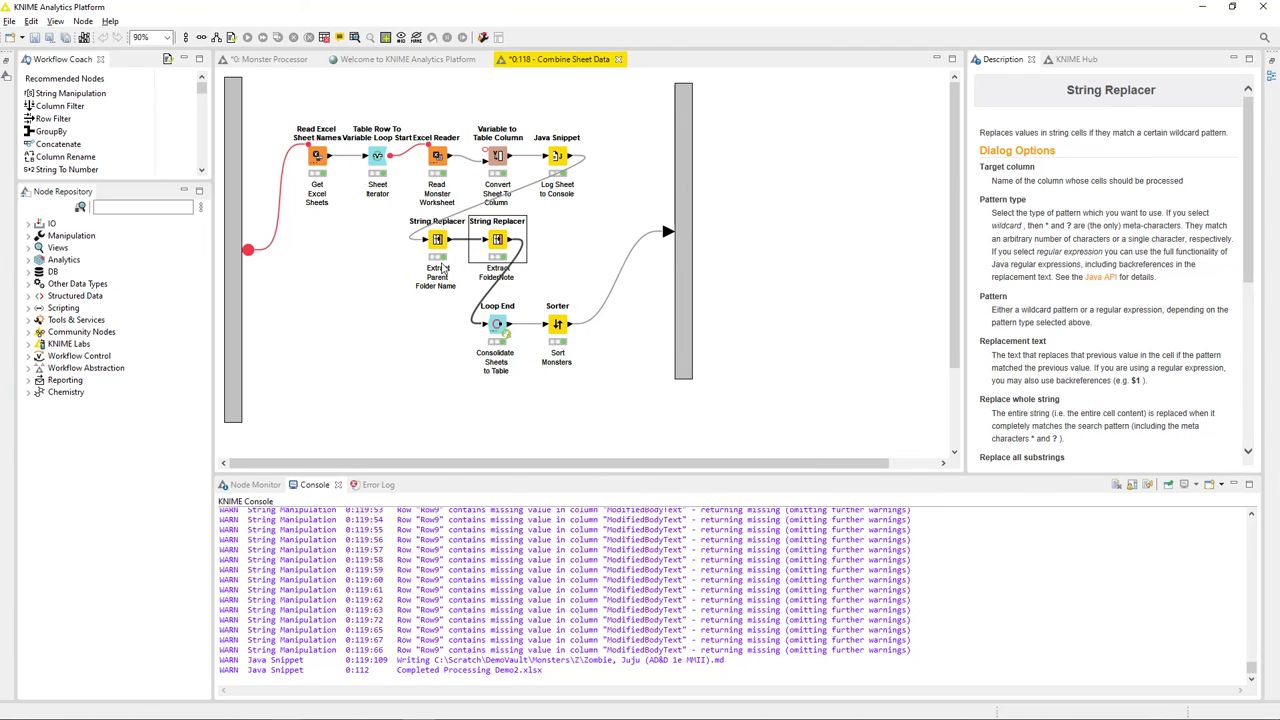
# - View the Extract FolderNote node's output table, compare the appended parent folder and folder note columns, and close the table
pyautogui.rightClick(503, 244)
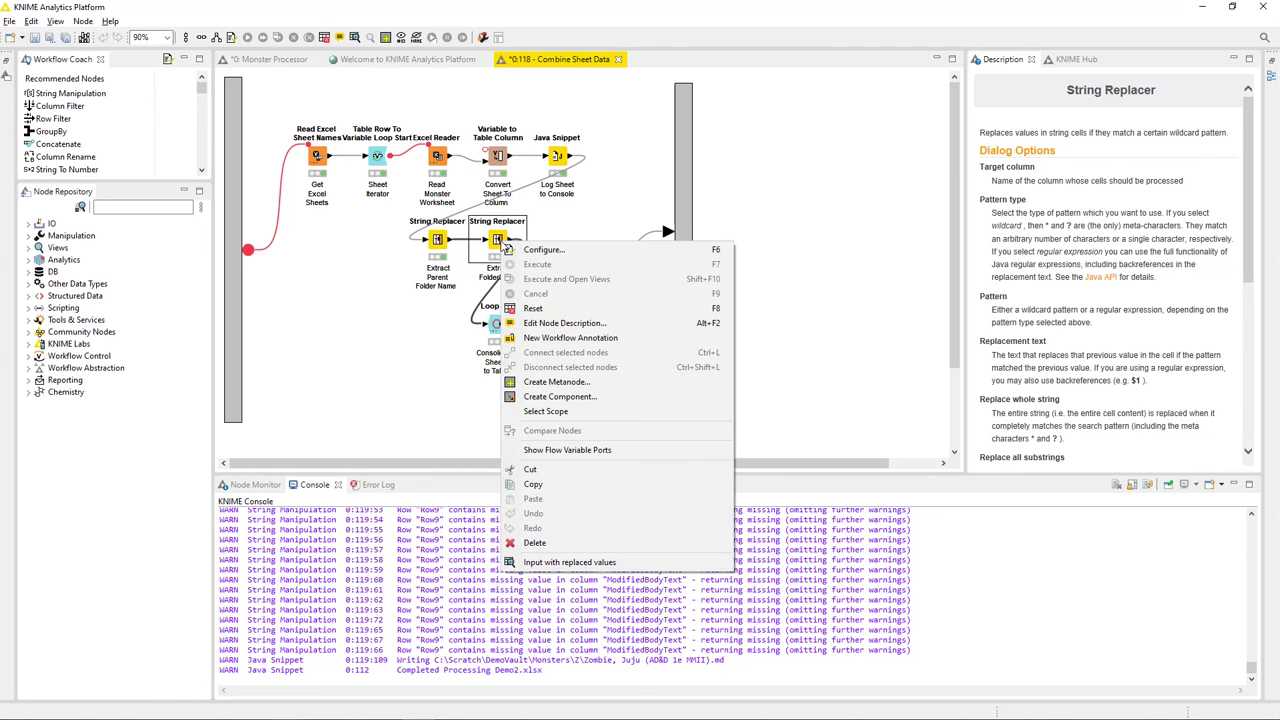
pyautogui.click(566, 562)
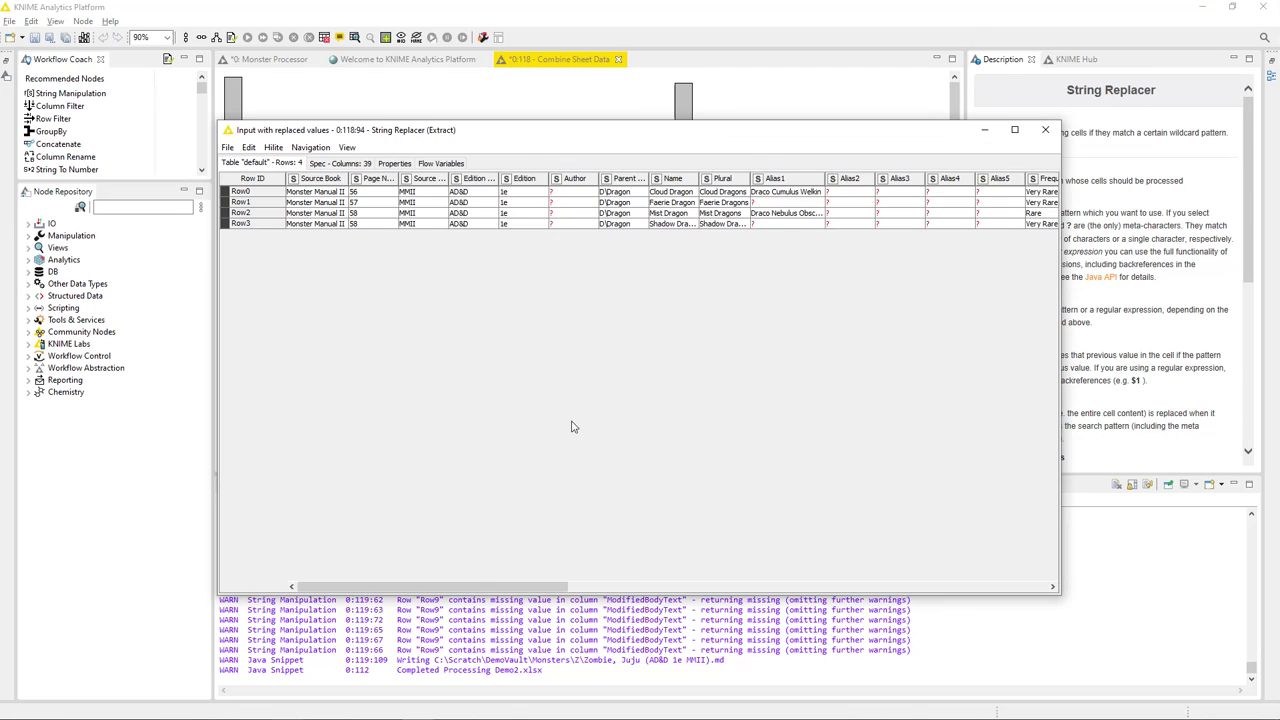
pyautogui.moveTo(473, 587); pyautogui.dragTo(1043, 586)
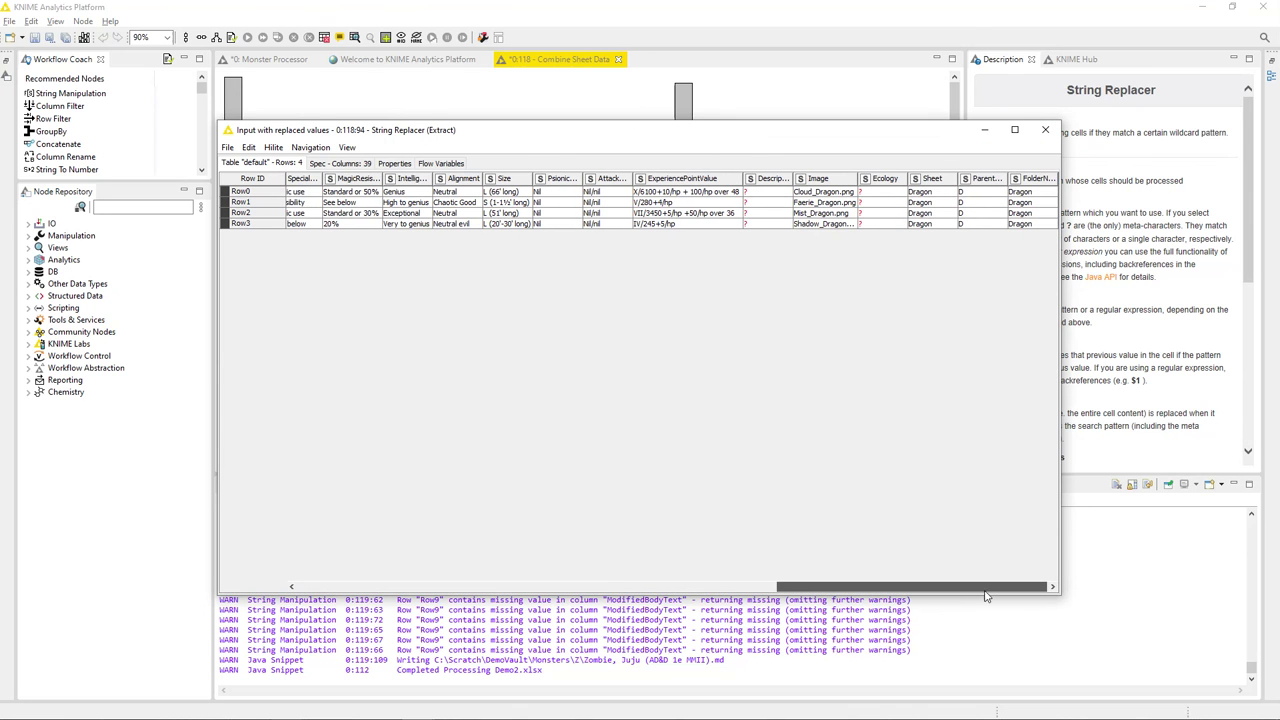
pyautogui.click(973, 192)
pyautogui.click(1028, 192)
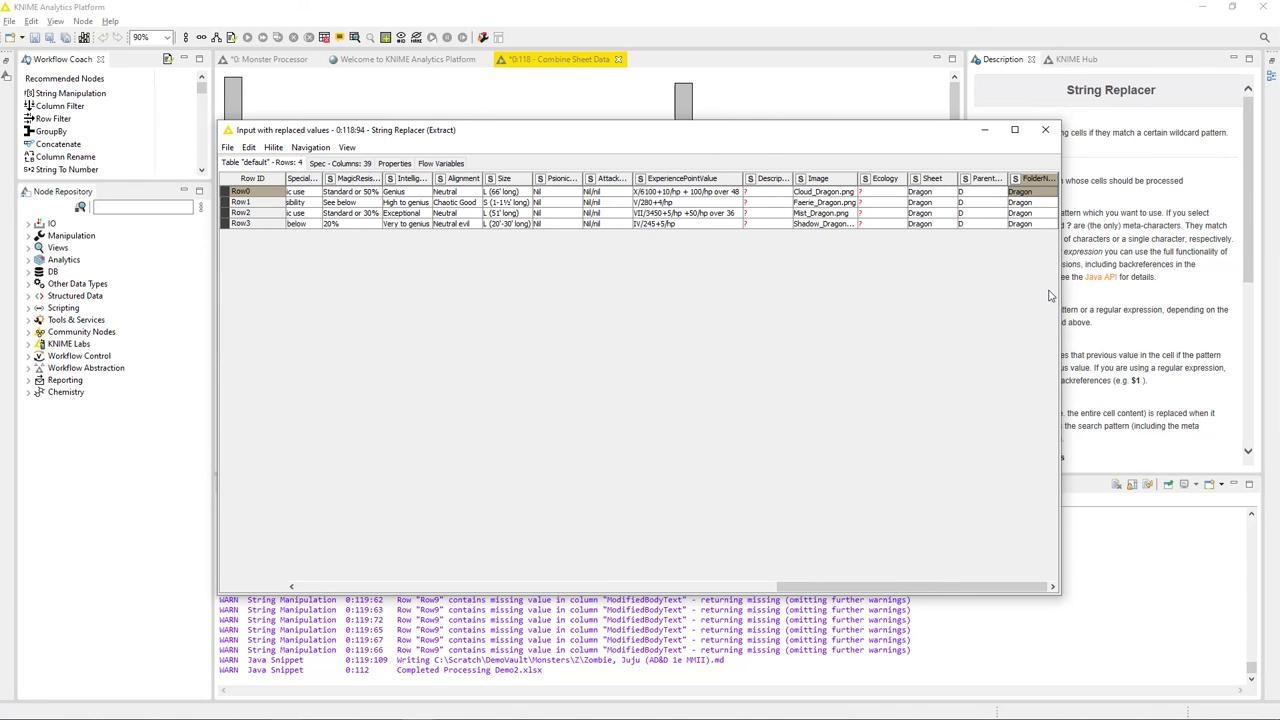
pyautogui.click(1046, 131)
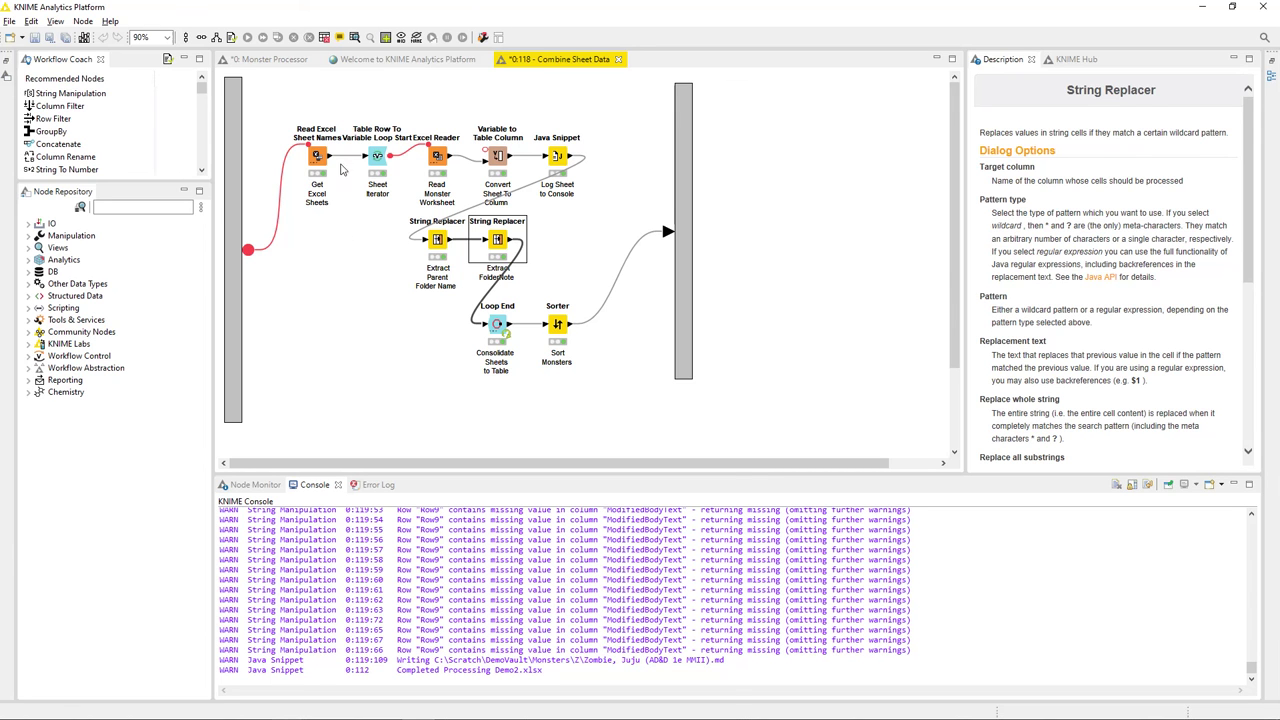
# - Open the Loop End node's collected results and examine the appended Iteration column without sorting it
pyautogui.rightClick(498, 320)
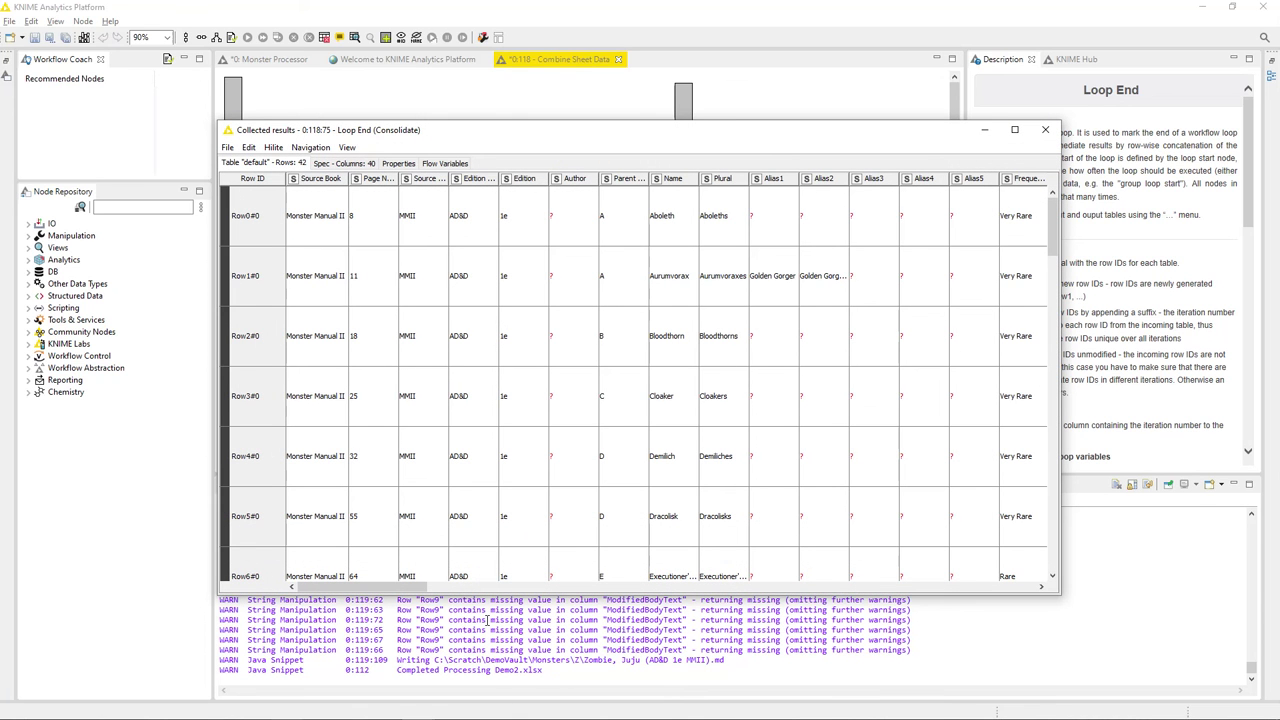
pyautogui.moveTo(330, 587); pyautogui.dragTo(977, 545)
pyautogui.moveTo(923, 210); pyautogui.dragTo(1040, 222)
pyautogui.moveTo(920, 277); pyautogui.dragTo(1025, 253)
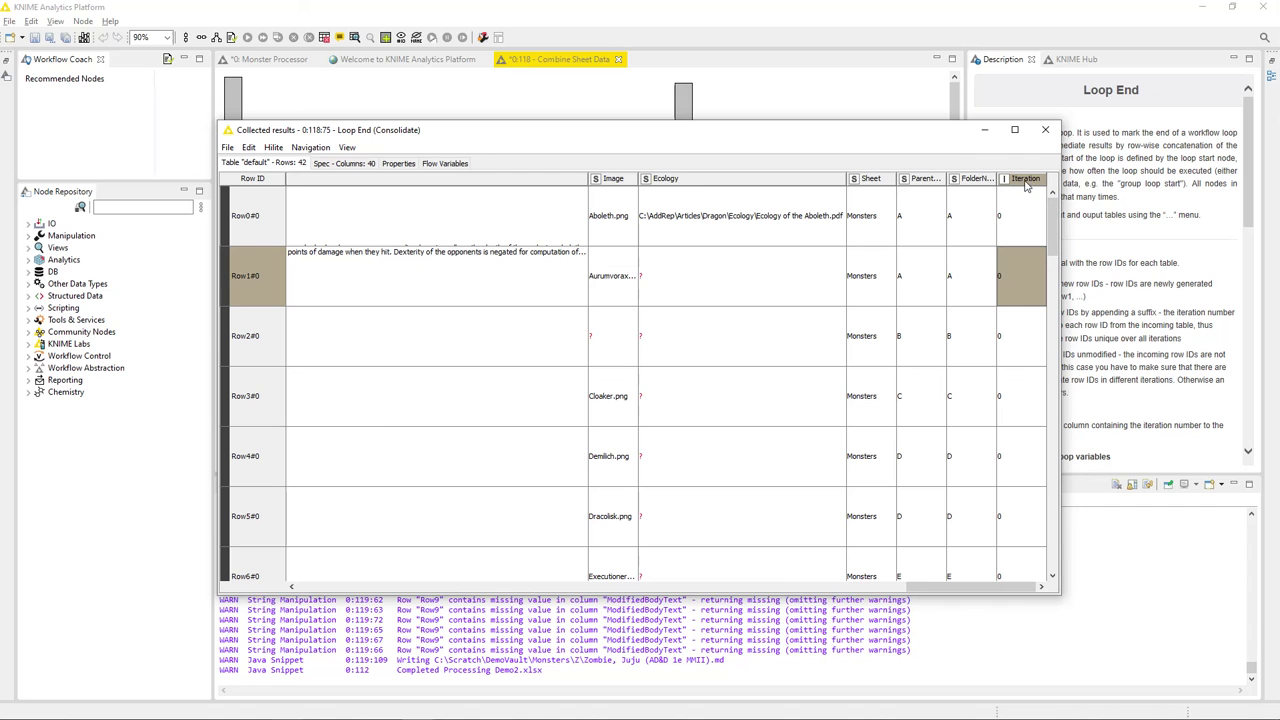
pyautogui.click(1025, 183)
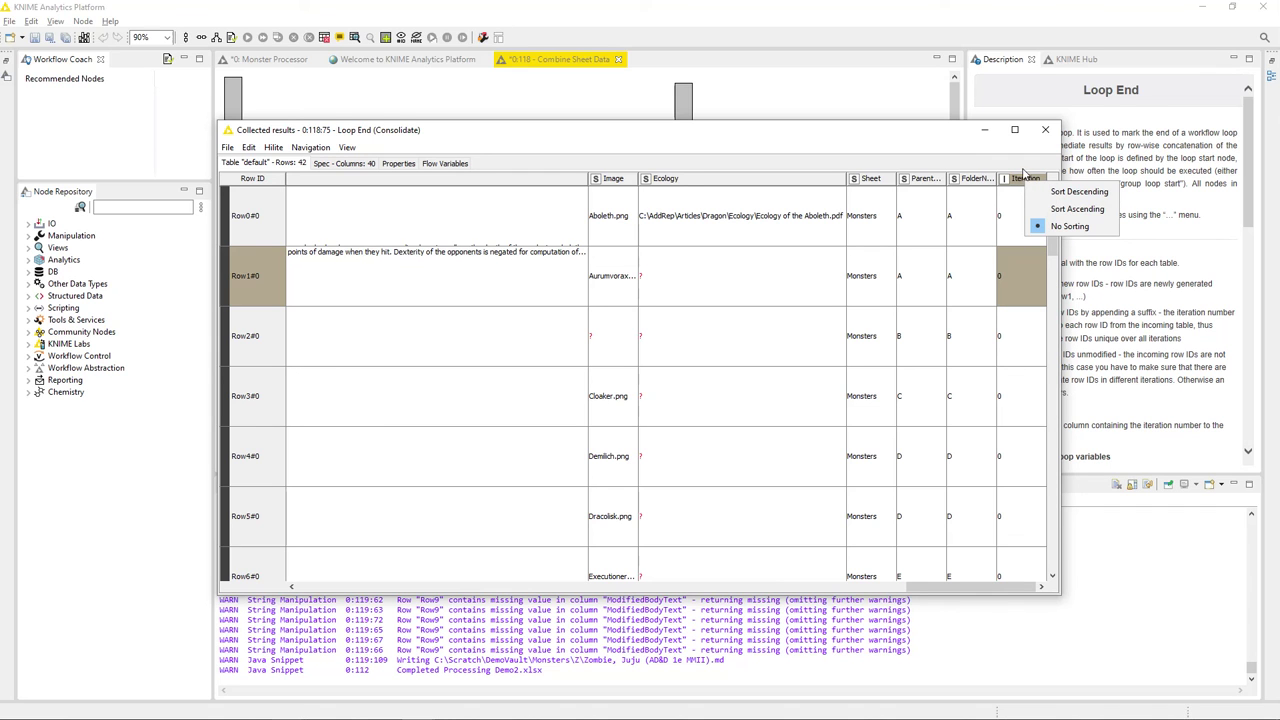
pyautogui.click(1025, 175)
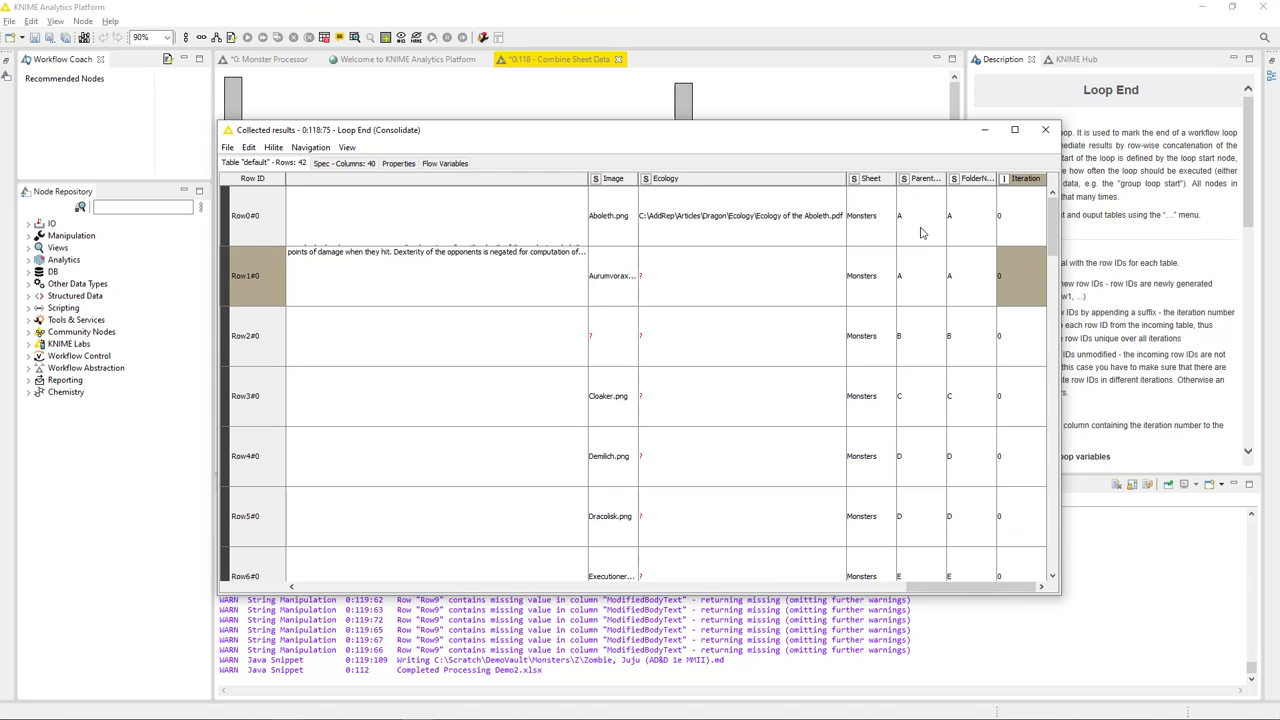
# - Compare the Sheet, parent folder and folder note values across the first Monsters rows of the collected results
pyautogui.click(872, 238)
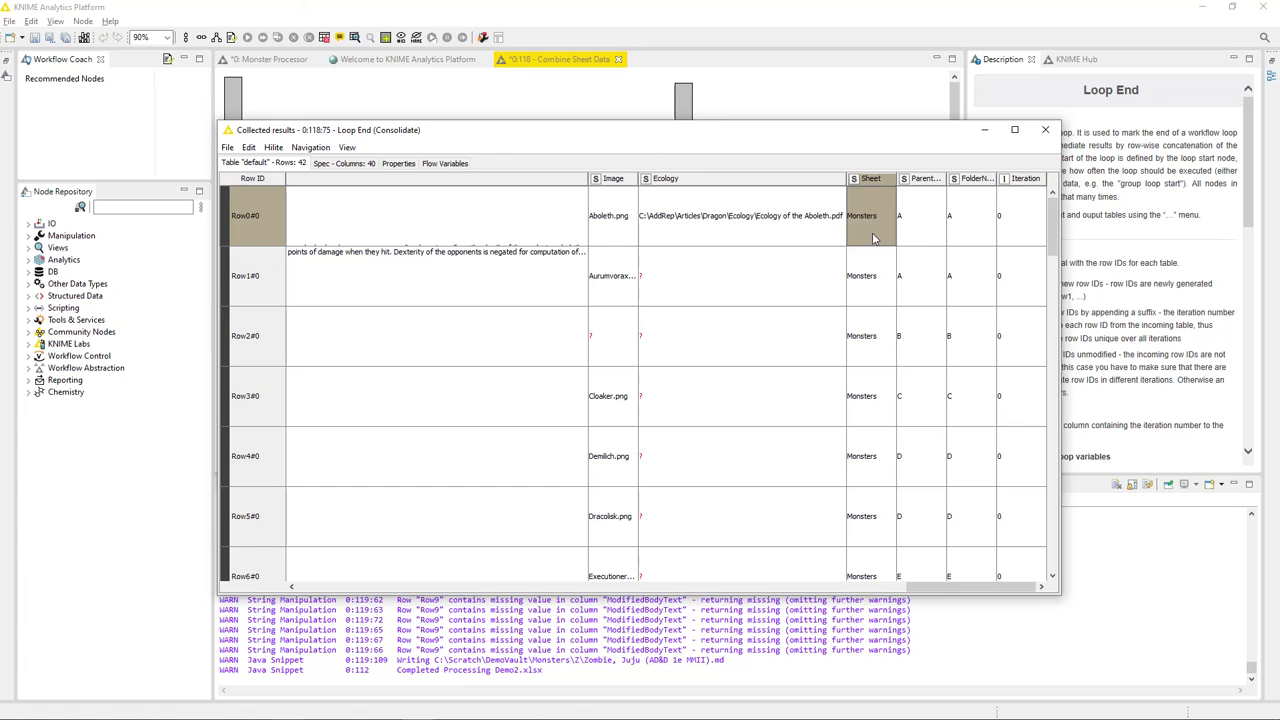
pyautogui.click(923, 238)
pyautogui.click(977, 235)
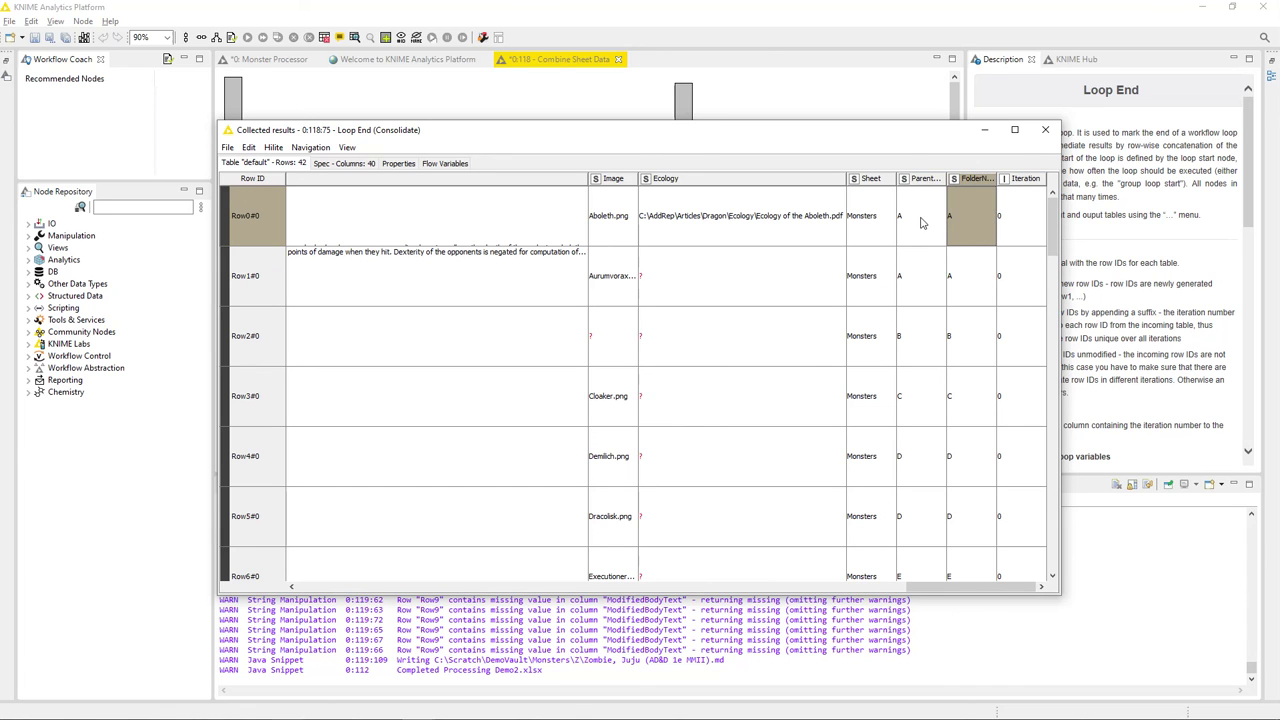
pyautogui.click(922, 223)
pyautogui.click(864, 230)
pyautogui.click(907, 235)
pyautogui.click(961, 231)
pyautogui.click(923, 233)
pyautogui.click(920, 292)
pyautogui.click(965, 290)
pyautogui.click(925, 335)
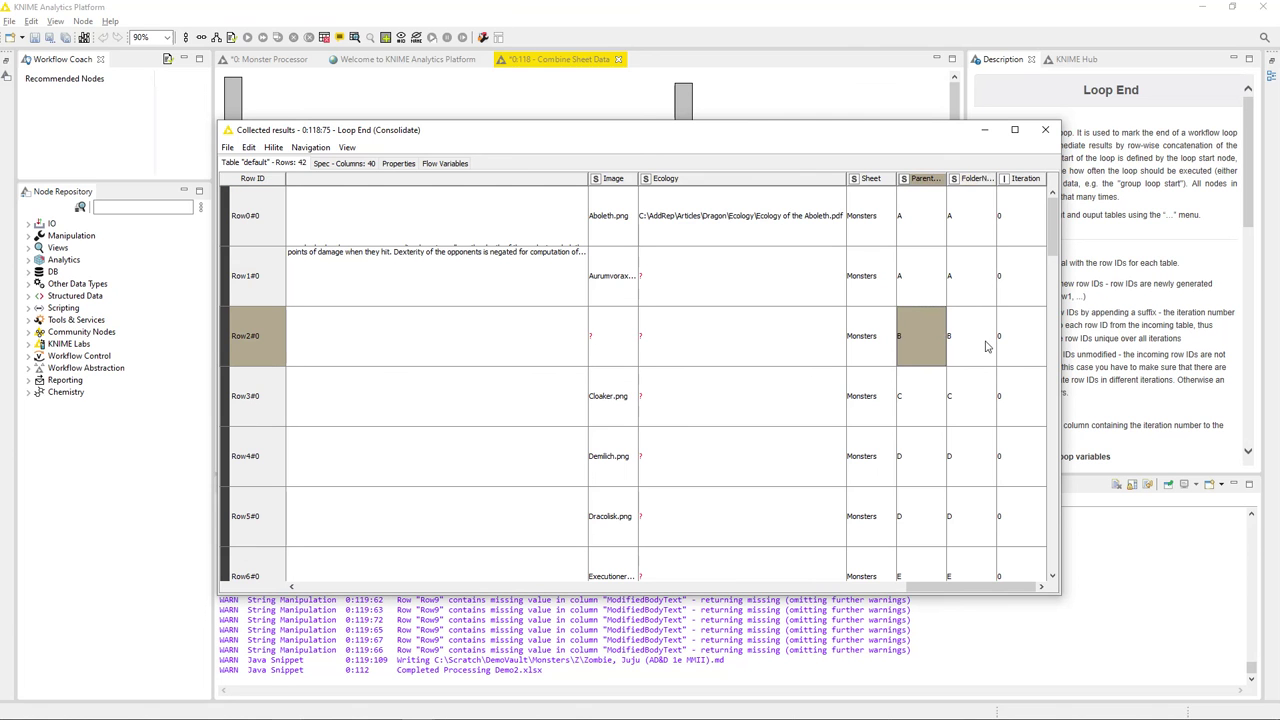
pyautogui.click(970, 335)
# - Examine the sheet, parent folder and folder note values of the Dragon rows at the table's end, then close the collected results
pyautogui.moveTo(1057, 245); pyautogui.dragTo(1034, 580)
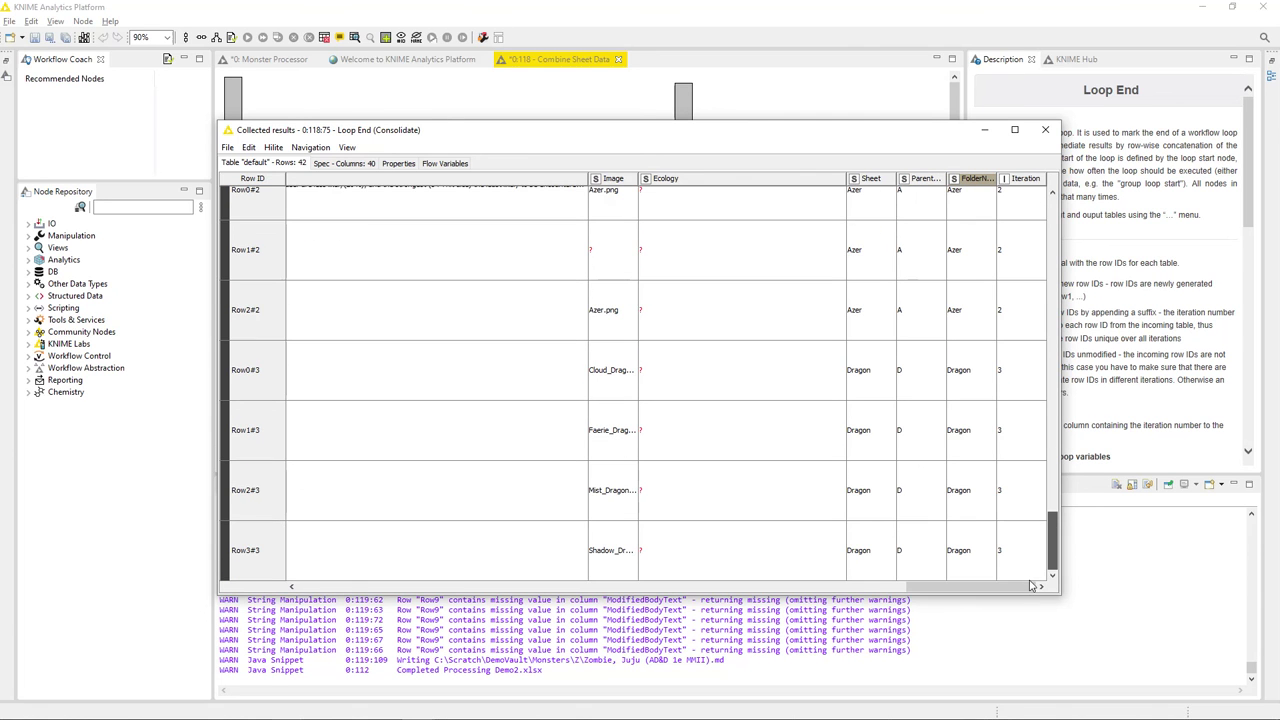
pyautogui.click(868, 492)
pyautogui.click(915, 495)
pyautogui.click(972, 493)
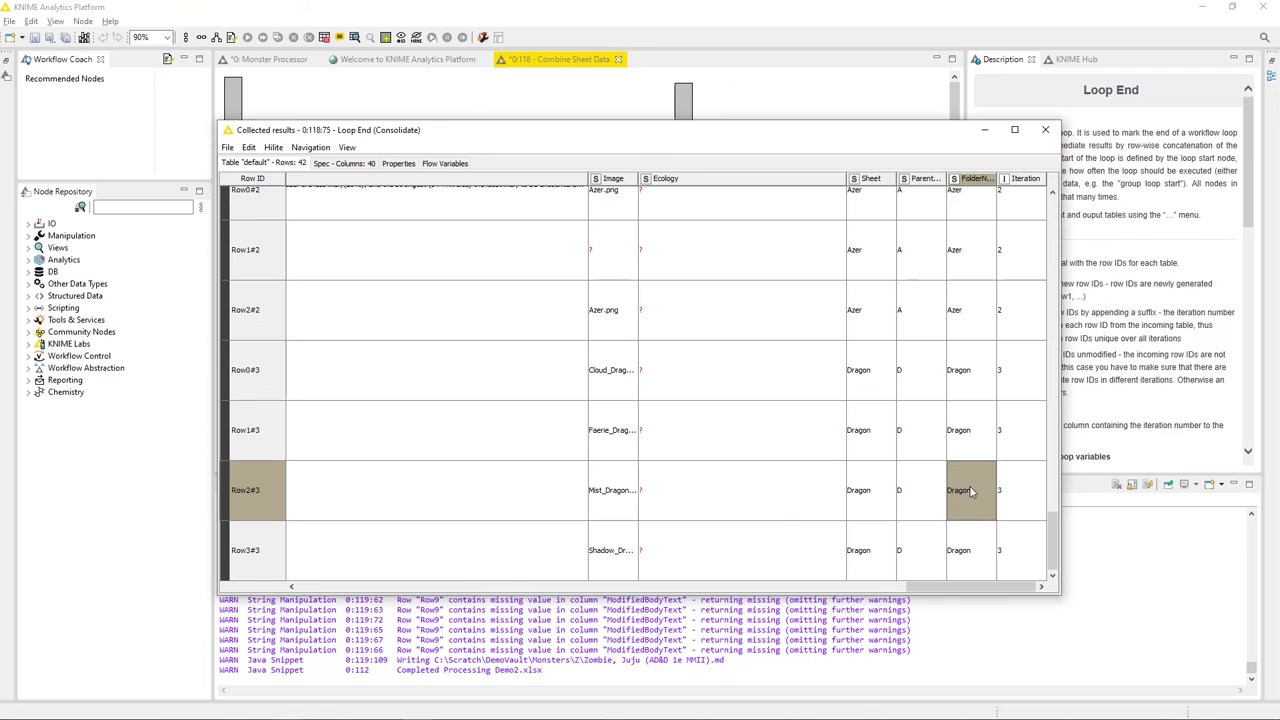
pyautogui.click(1046, 131)
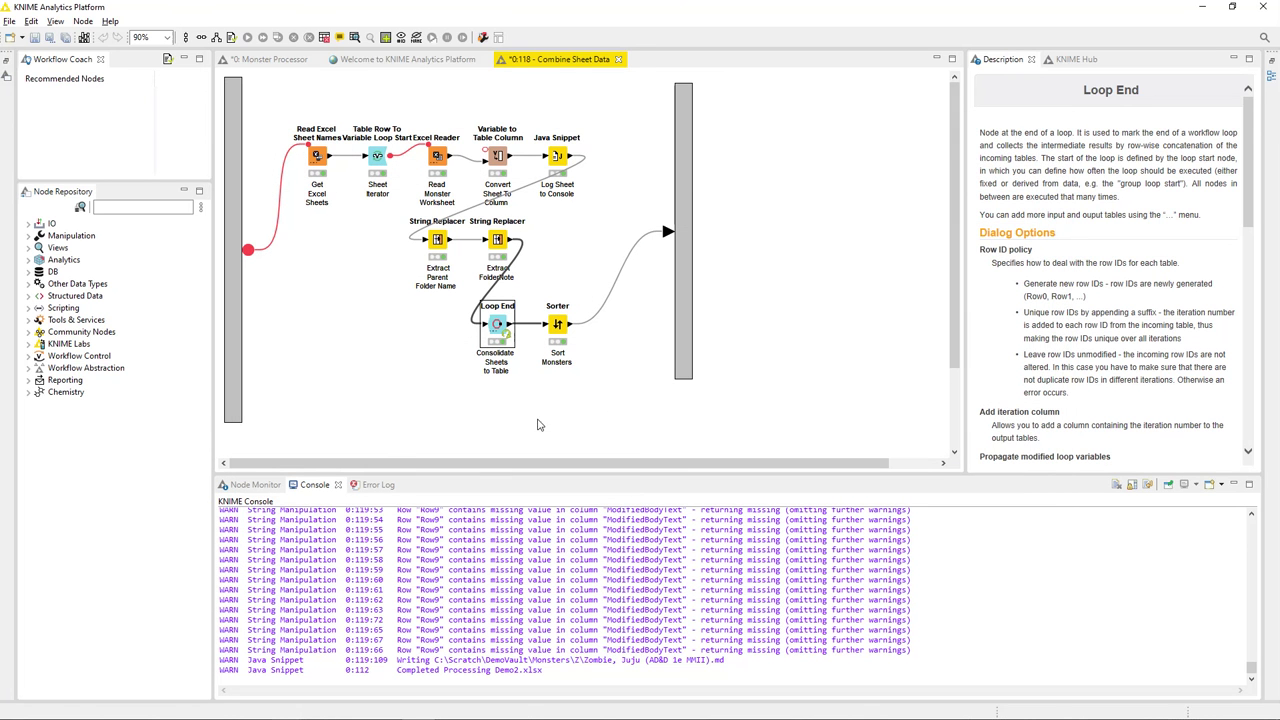
# - Select the Sort Monsters node to view its description, then close the Combine Sheet Data metanode to return to the Monster Processor workflow
pyautogui.click(559, 330)
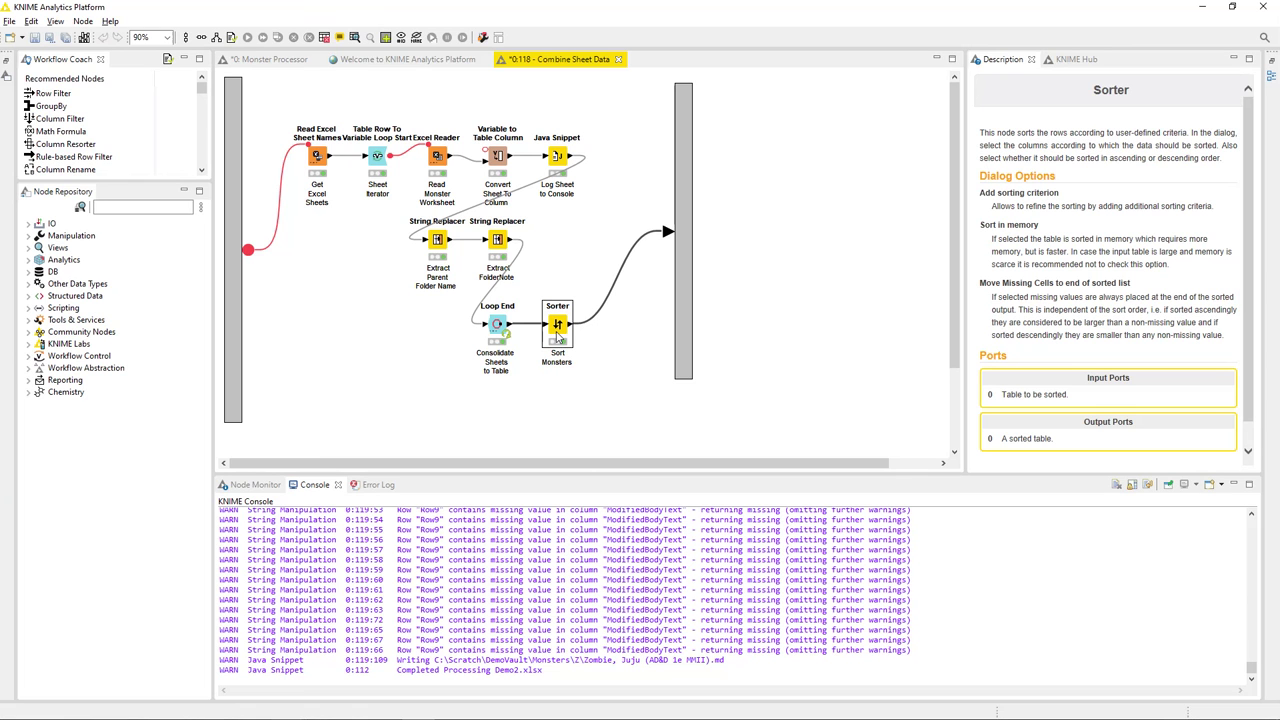
pyautogui.click(618, 60)
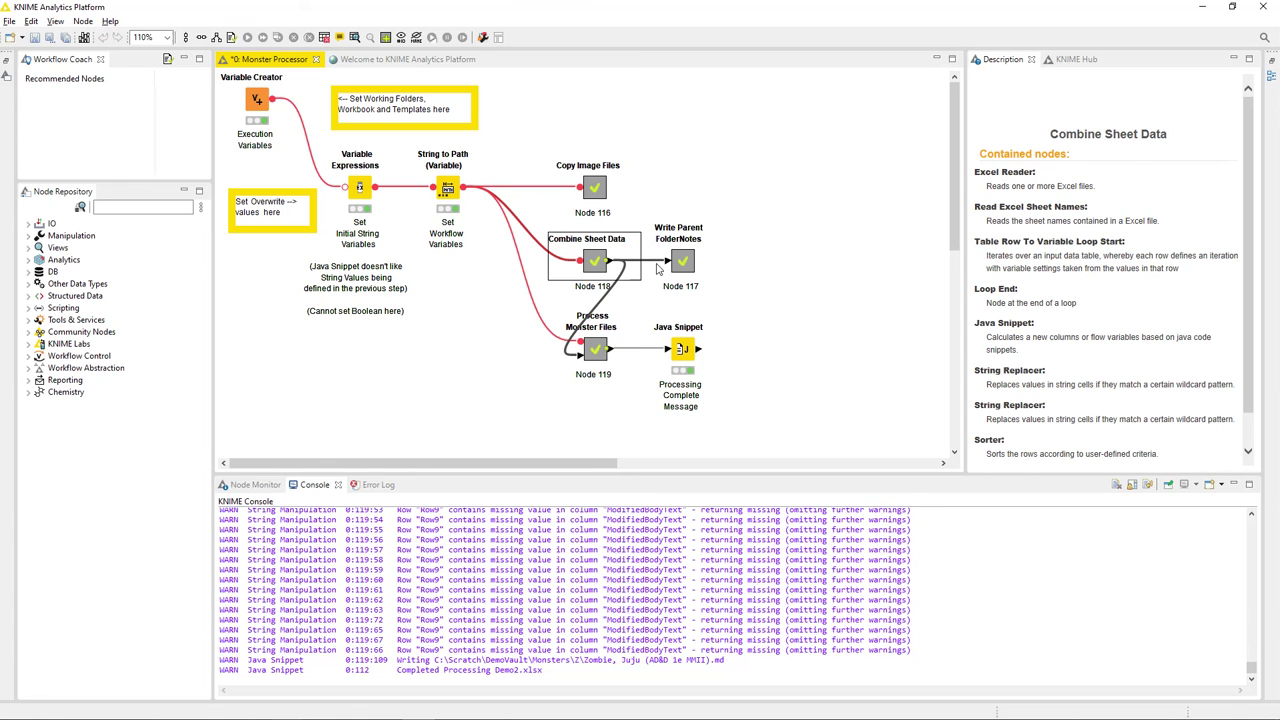
# - Select the Write Parent FolderNotes and Process Monster Files metanodes in turn to view their contained nodes, then clear the selection
pyautogui.click(689, 258)
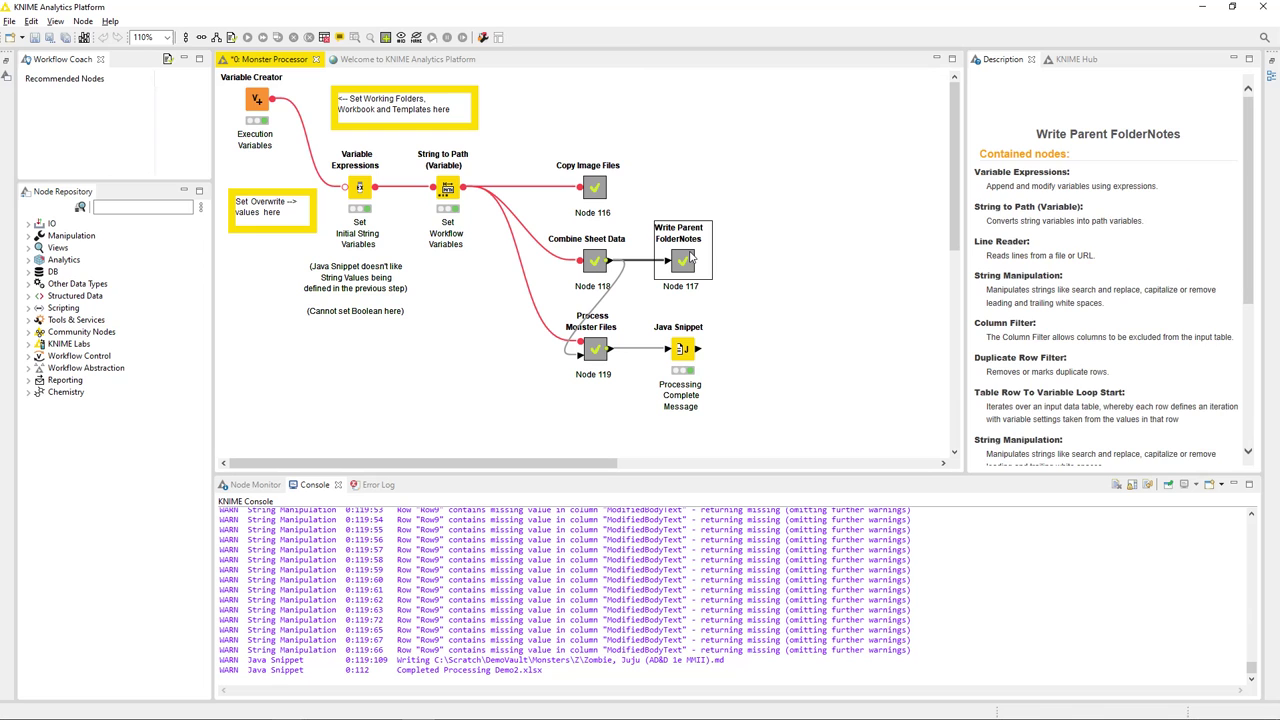
pyautogui.click(597, 352)
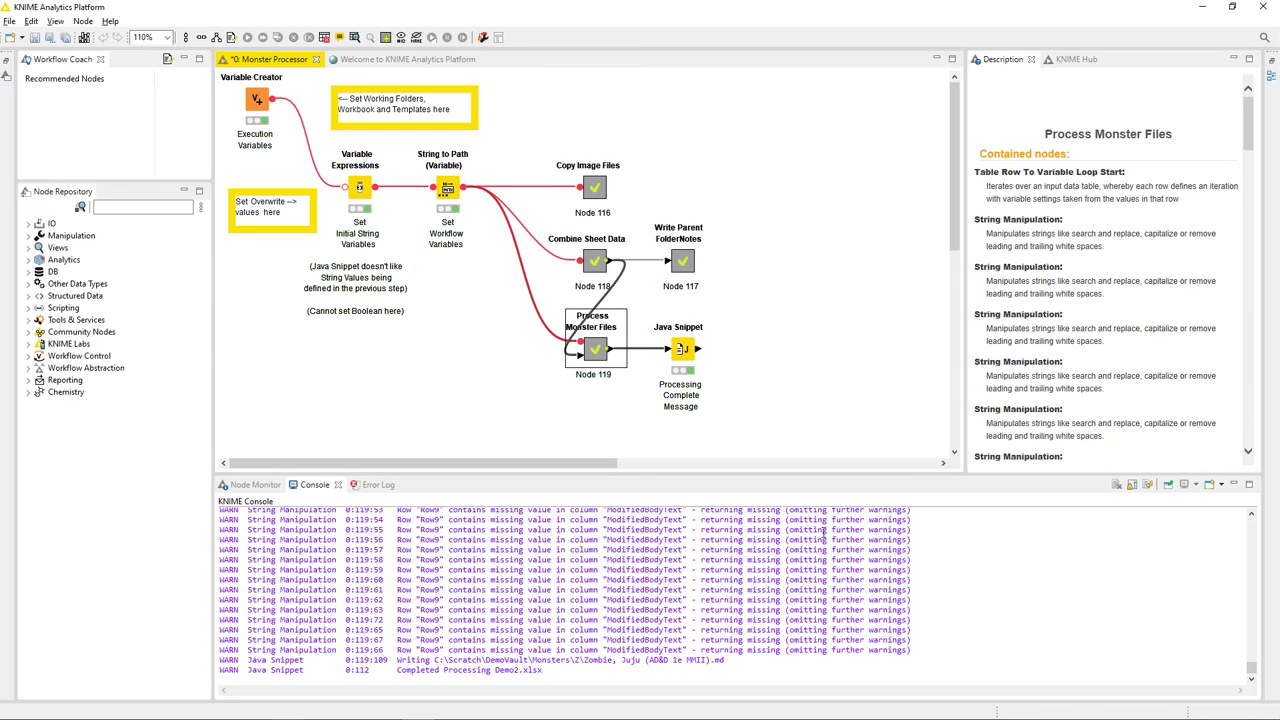
pyautogui.click(757, 260)
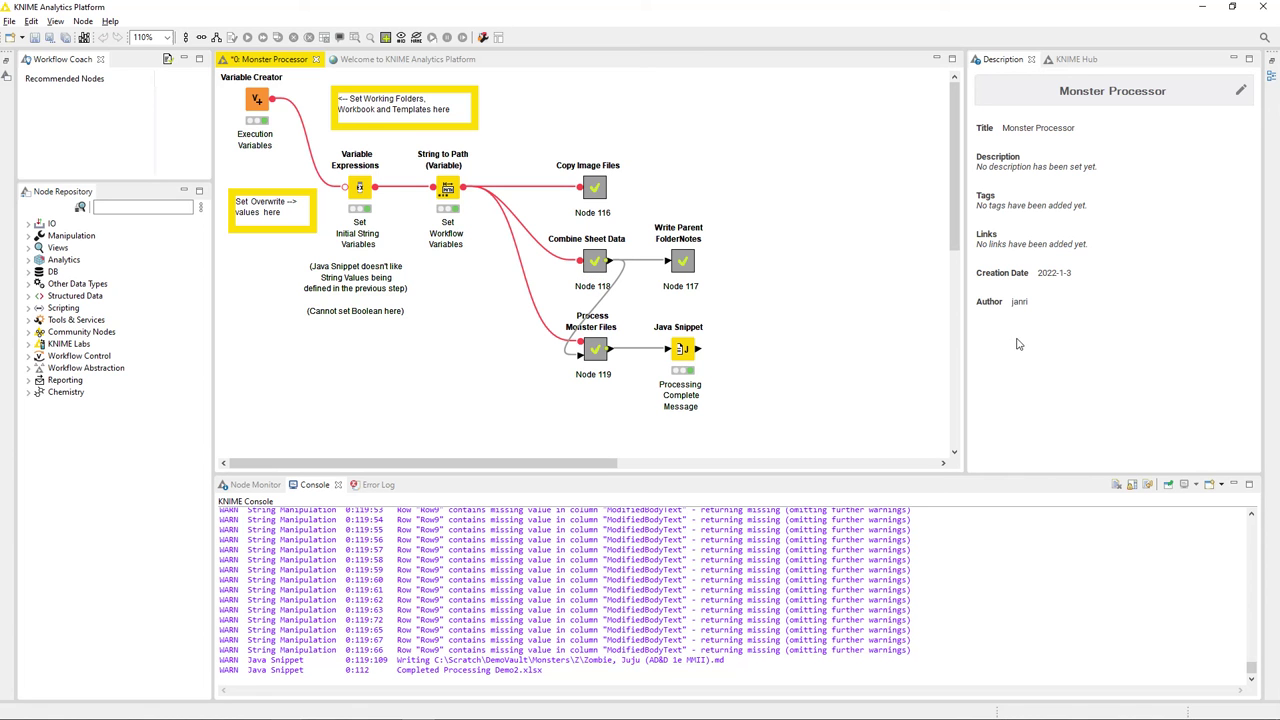
# - Minimize the KNIME and Excel windows to show the desktop
pyautogui.click(1205, 9)
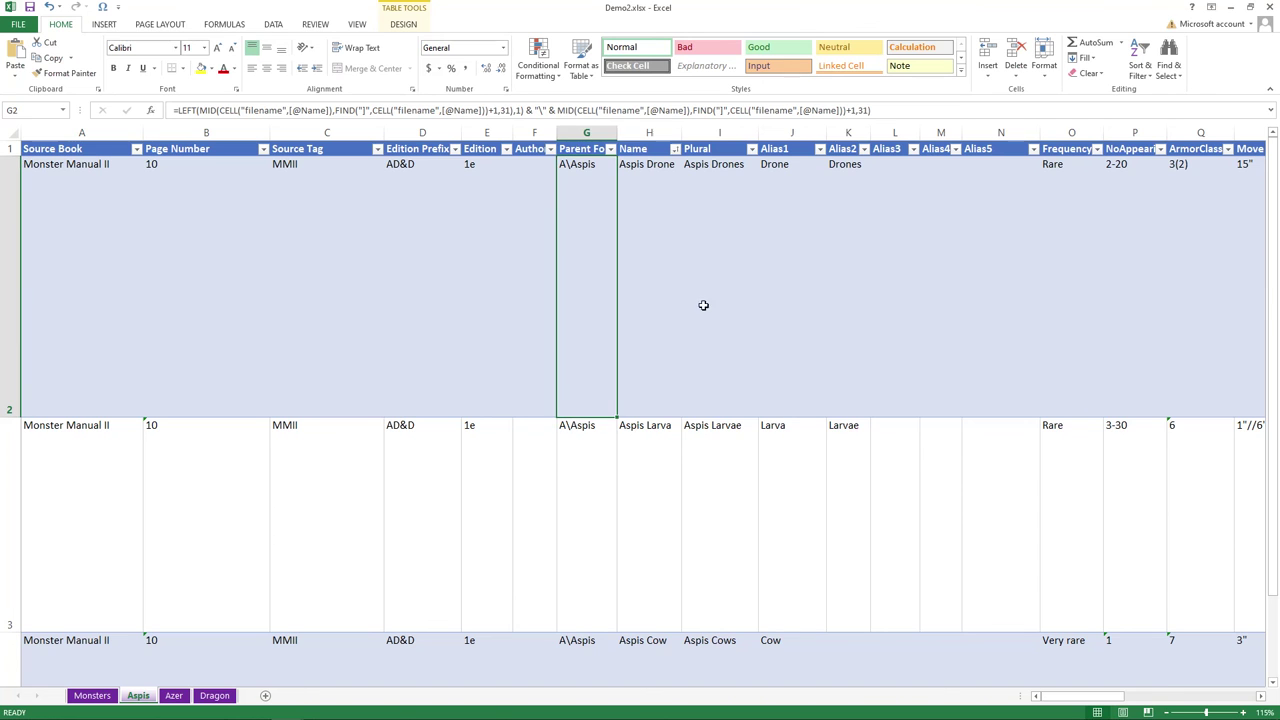
pyautogui.click(1231, 9)
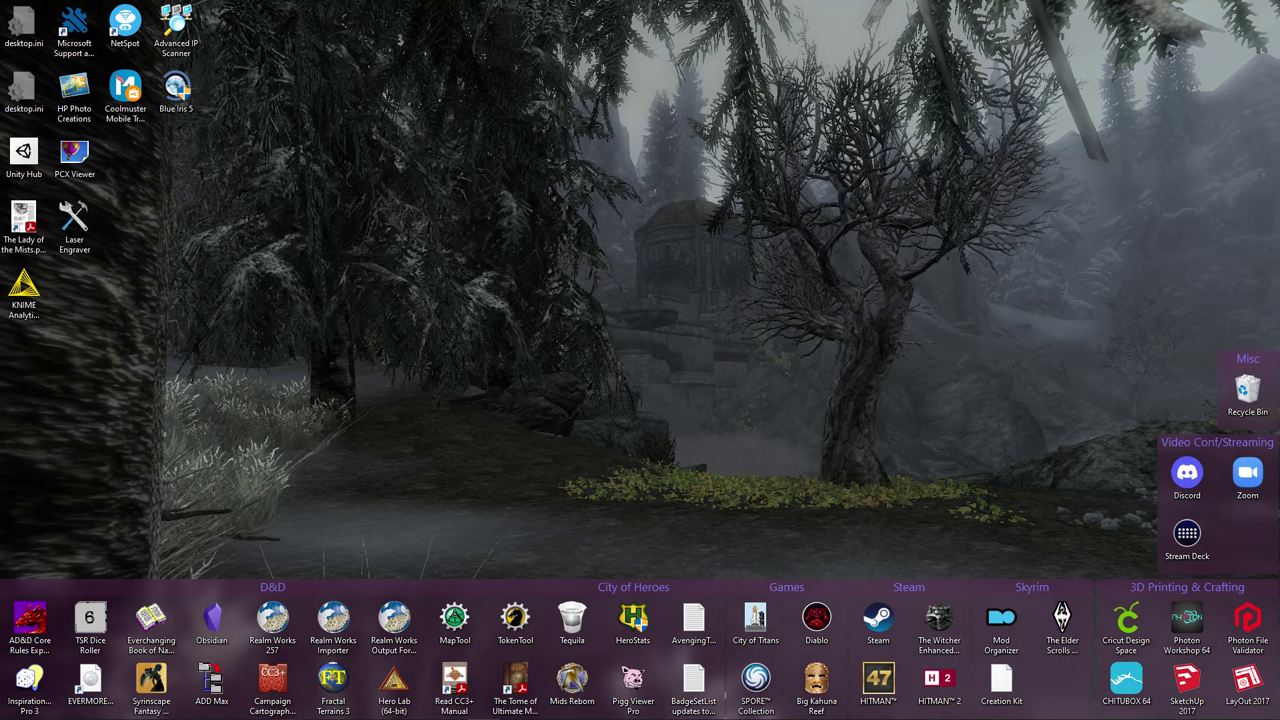